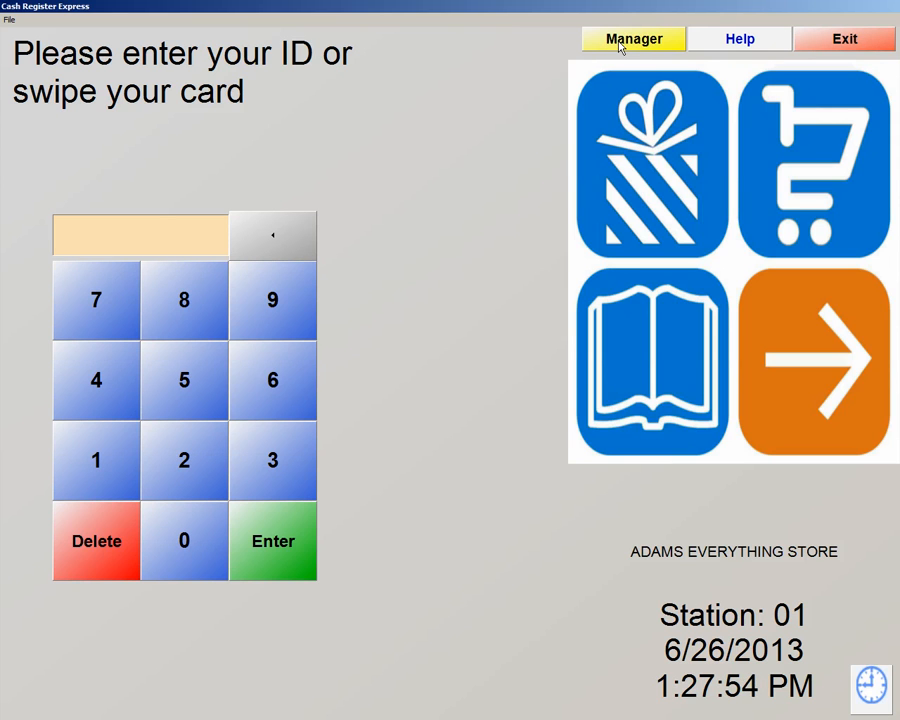
Sign in as manager with the manager password to reach the manager menu.
click(620, 45)
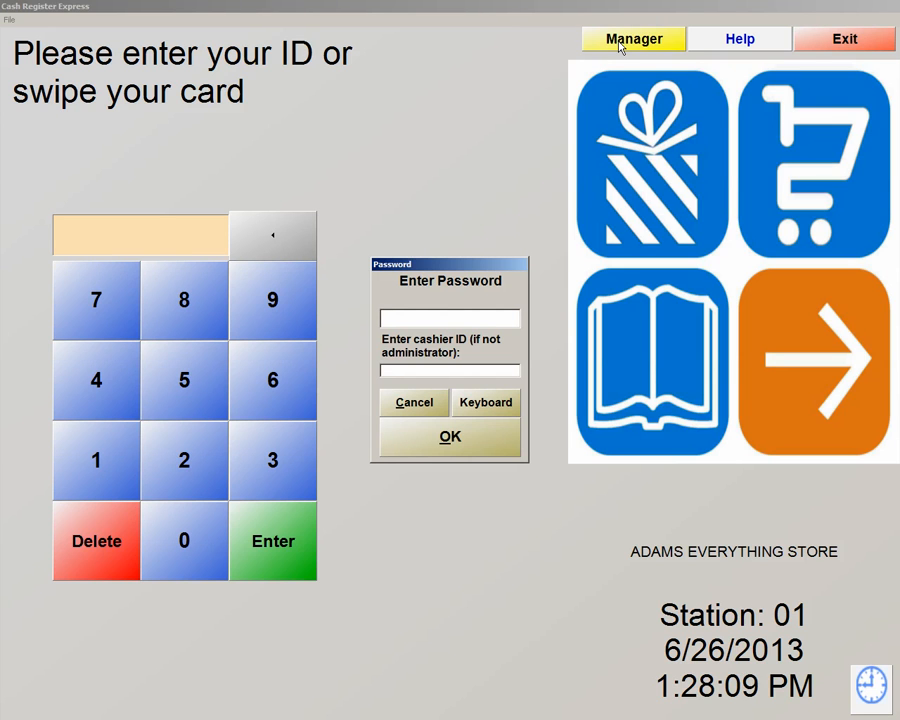
text(*****)
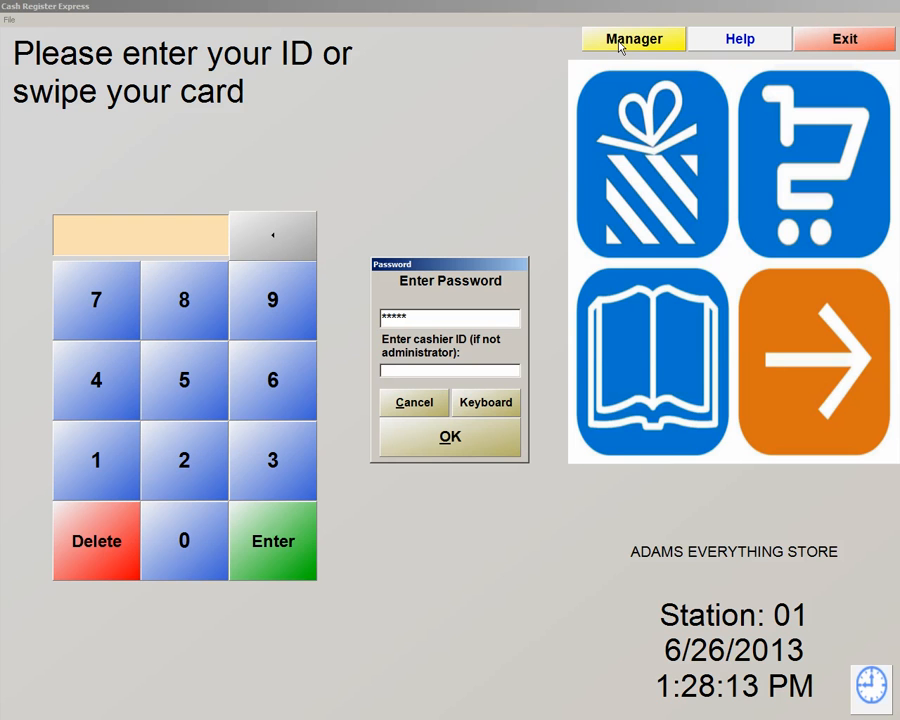
text(**)
click(486, 429)
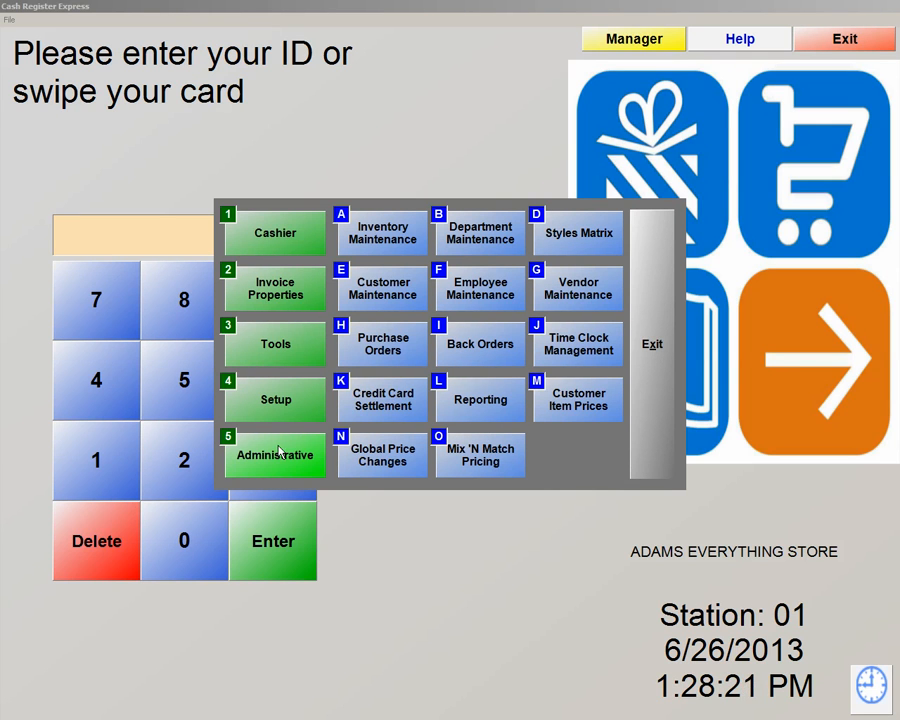
Open Employee Maintenance from the manager menu, showing employee 01's record.
click(483, 295)
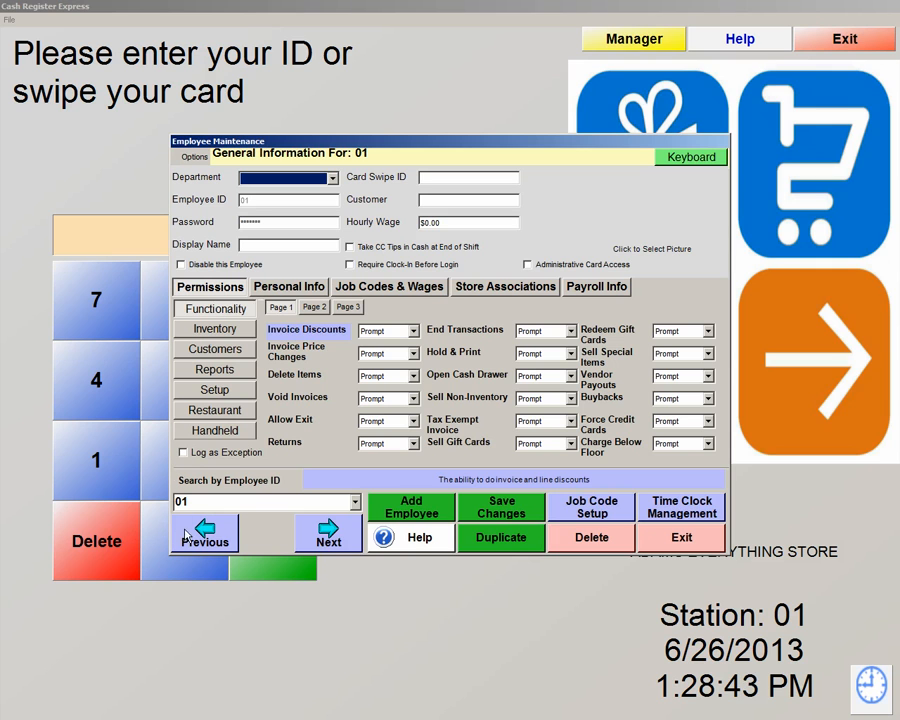
Drop down the Search by Employee ID list of employees.
click(355, 504)
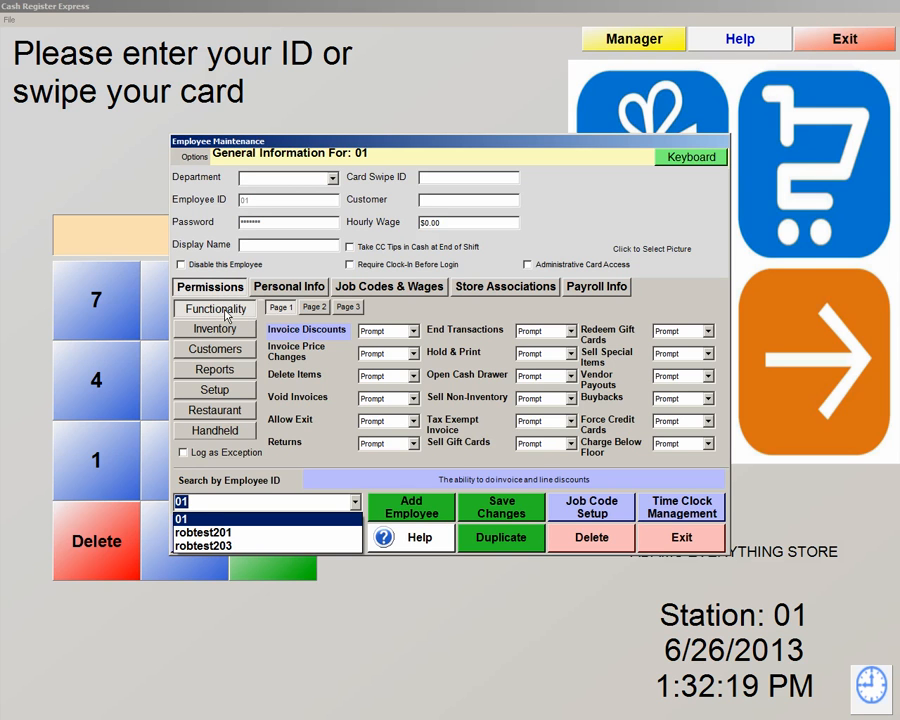
Page through employee 01's Functionality pages 1–3, then show the Invoice Discounts choices.
click(314, 307)
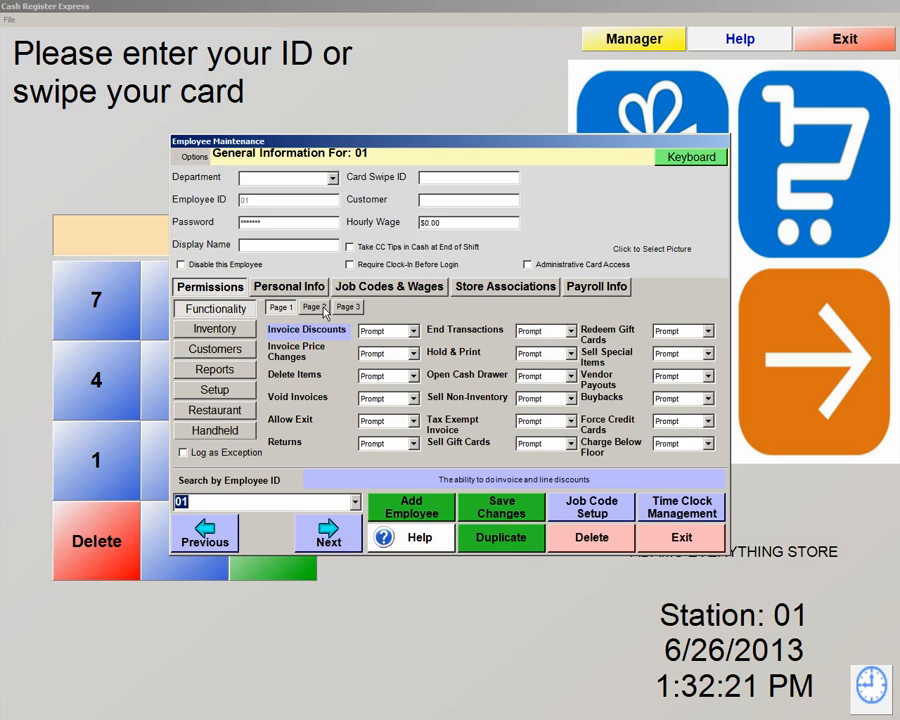
click(314, 307)
click(343, 308)
click(281, 308)
click(414, 332)
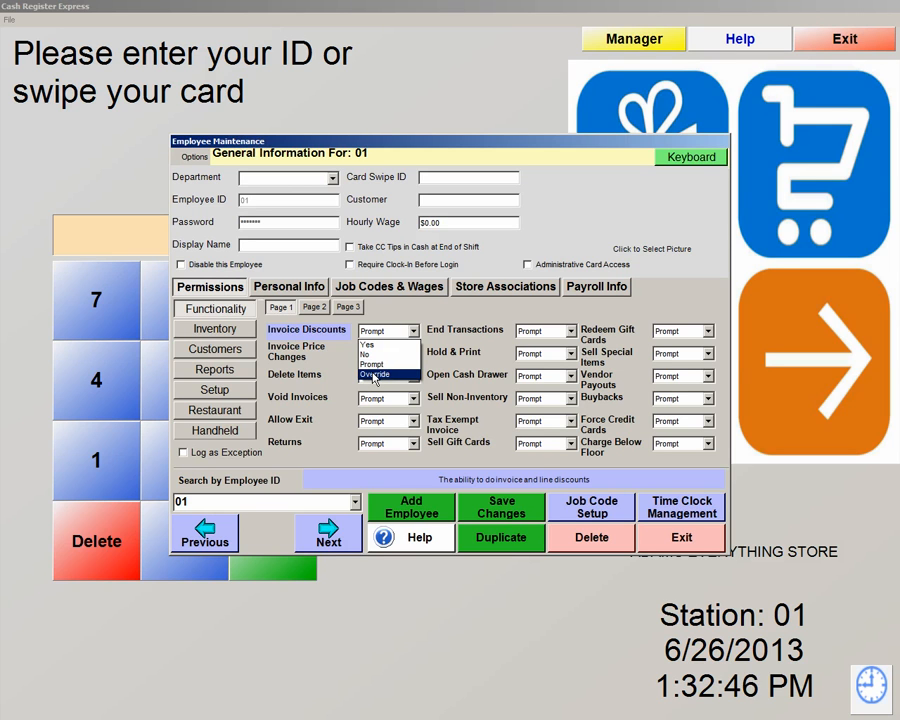
Leave Invoice Discounts unchanged and view Functionality permission pages 2 and 3.
click(316, 313)
click(315, 308)
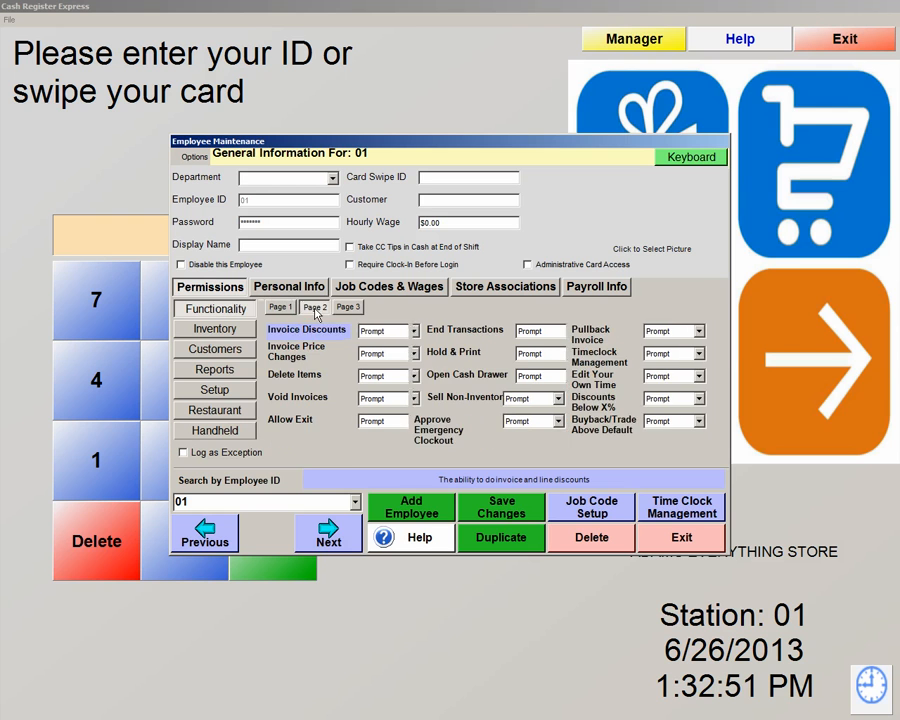
click(348, 308)
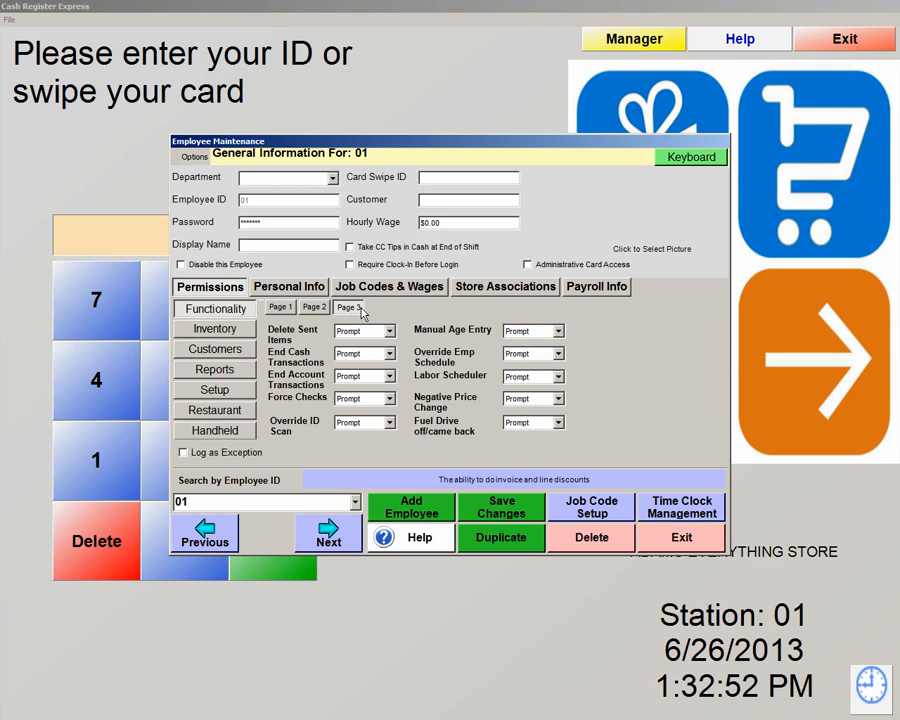
Review the Inventory, Customers, Reports, Setup and Restaurant permissions, then return to Functionality.
click(230, 336)
click(229, 350)
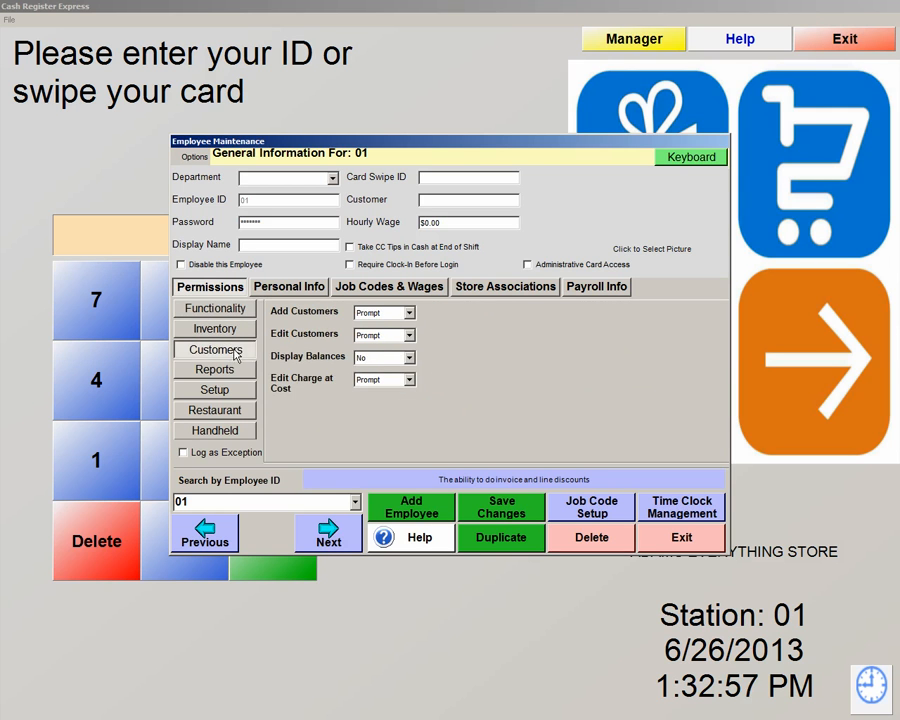
click(229, 372)
click(236, 396)
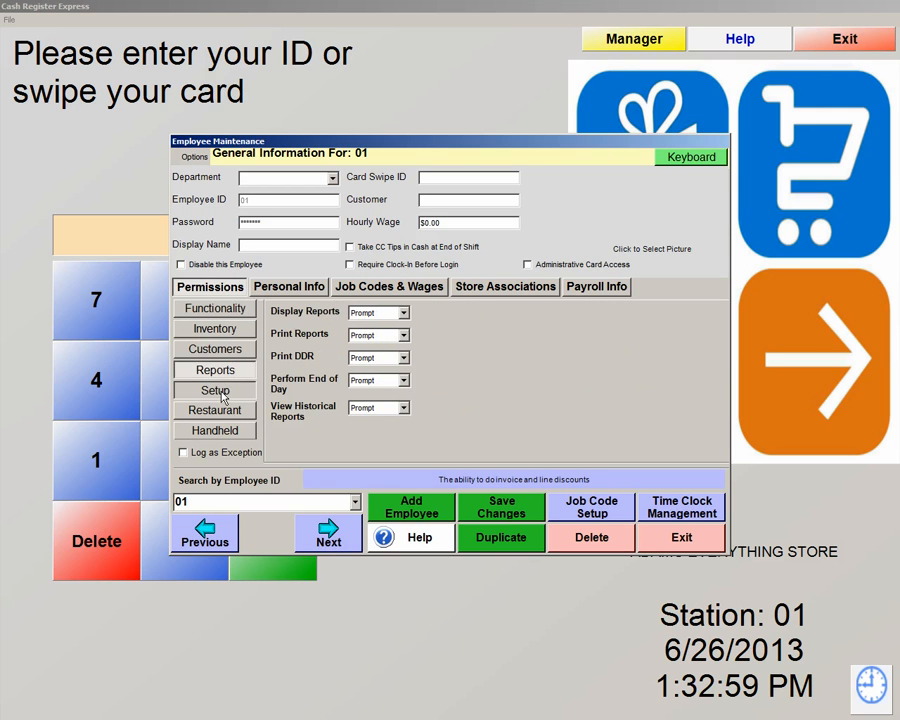
click(238, 412)
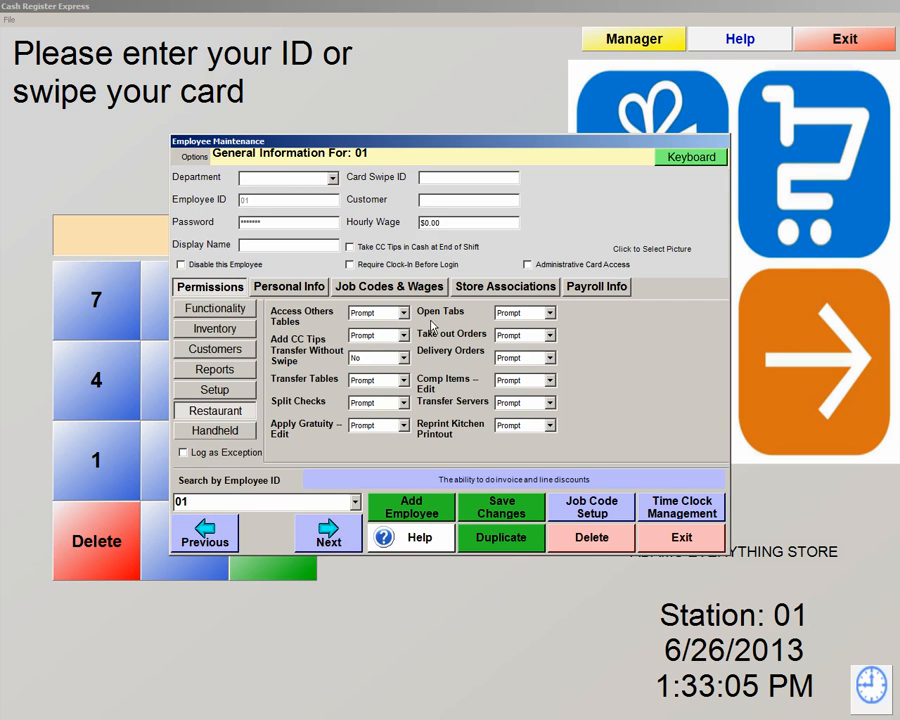
click(236, 390)
click(237, 352)
click(238, 329)
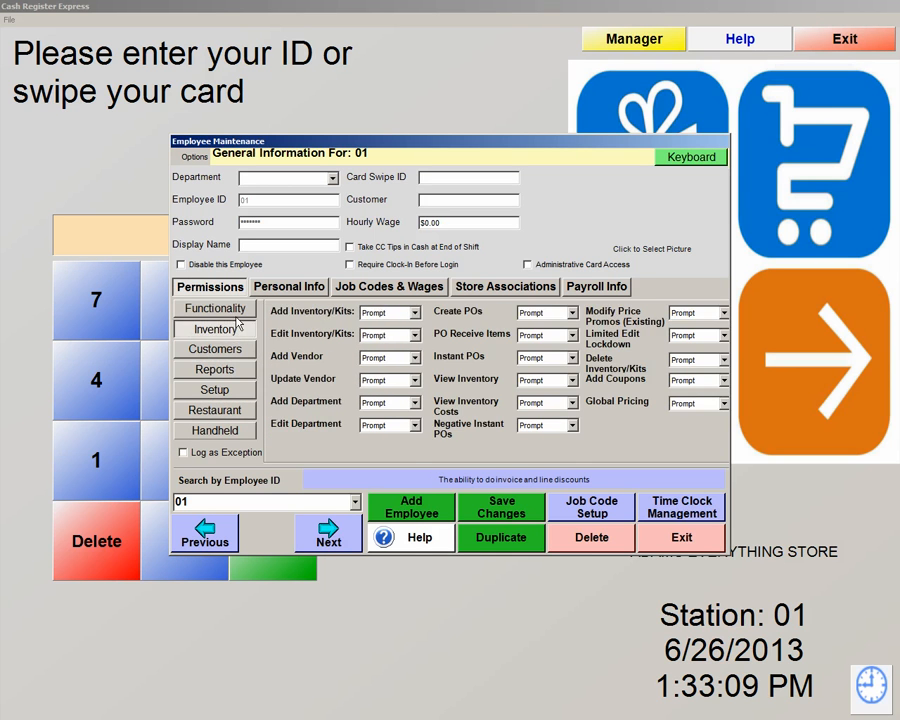
click(237, 311)
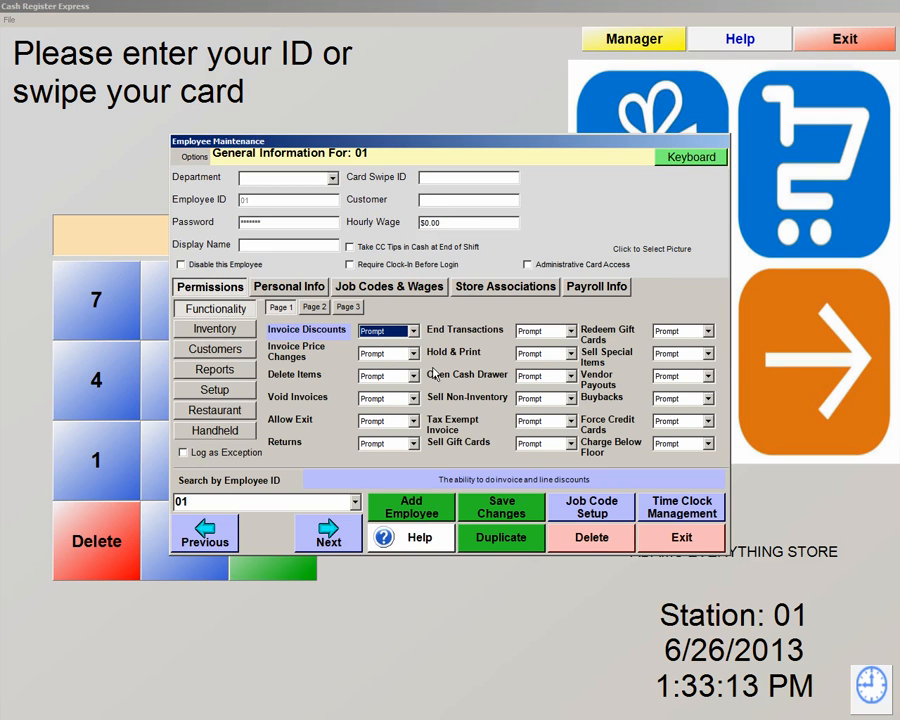
Load a different employee from the Employee ID list and inspect its End Transactions permission.
click(355, 502)
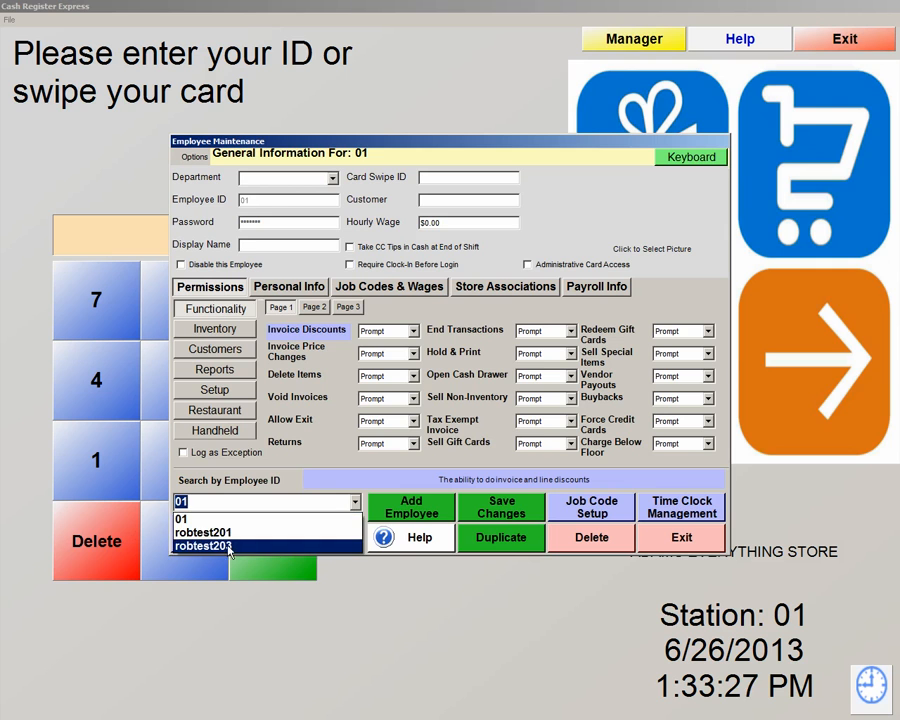
click(280, 545)
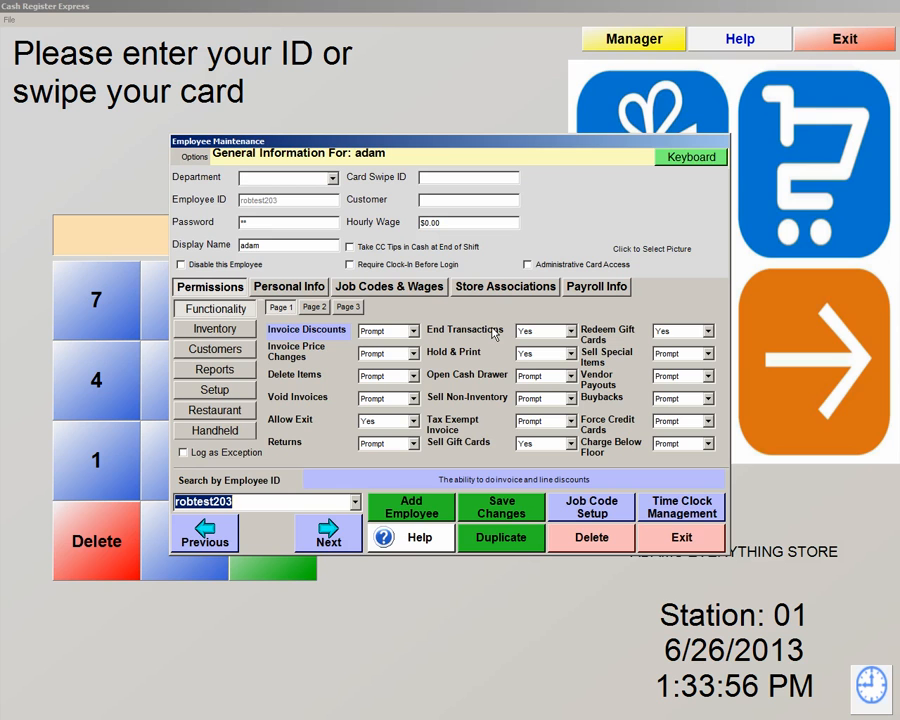
click(530, 332)
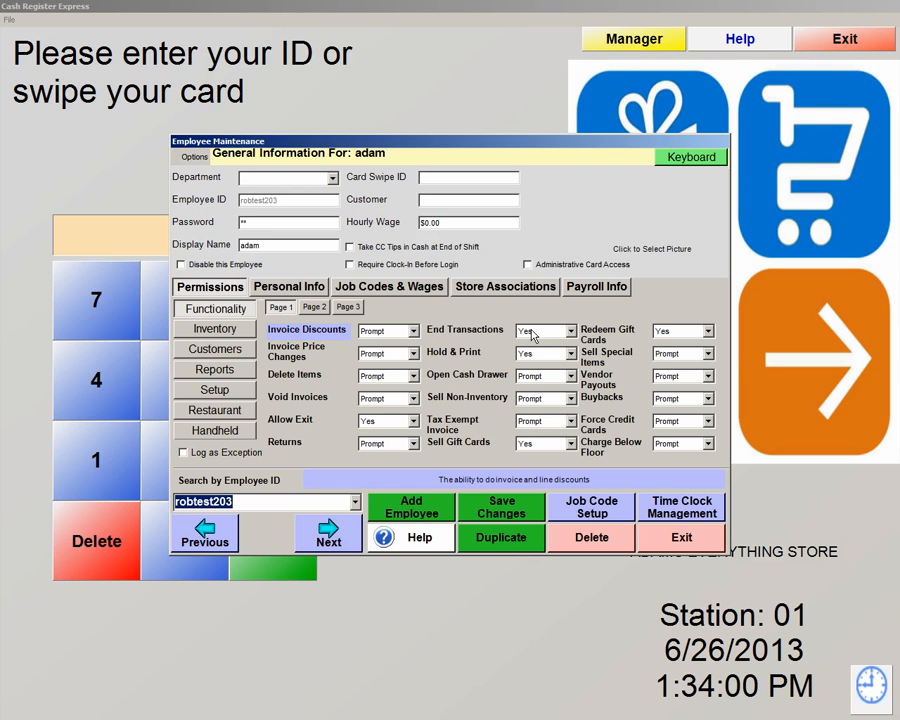
Toggle the Log as Exception setting for the Open Cash Drawer permission.
click(466, 376)
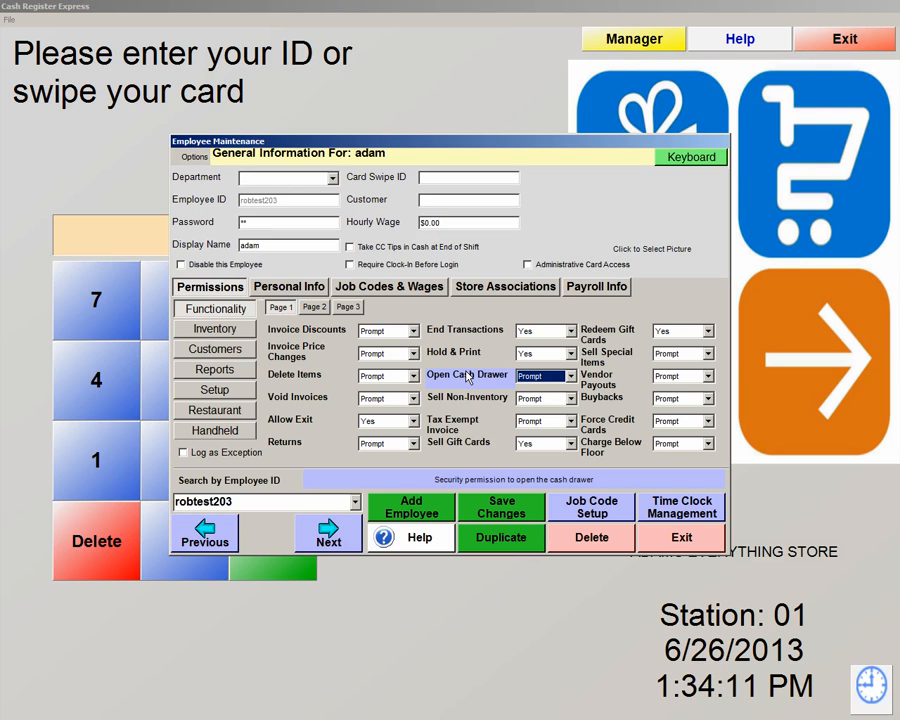
scroll(467, 376, up, 1)
click(185, 453)
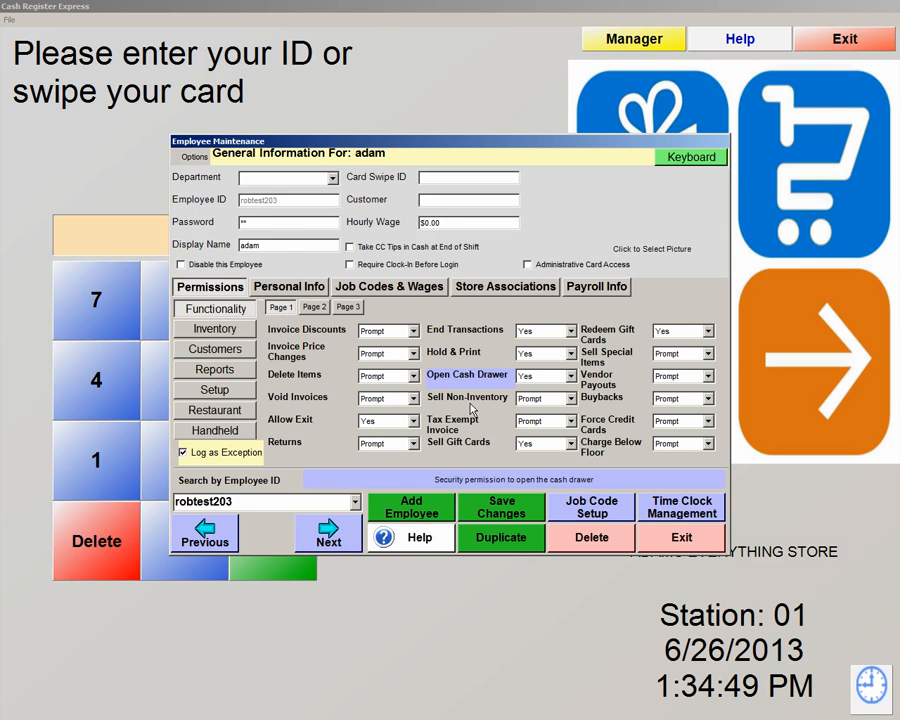
click(464, 354)
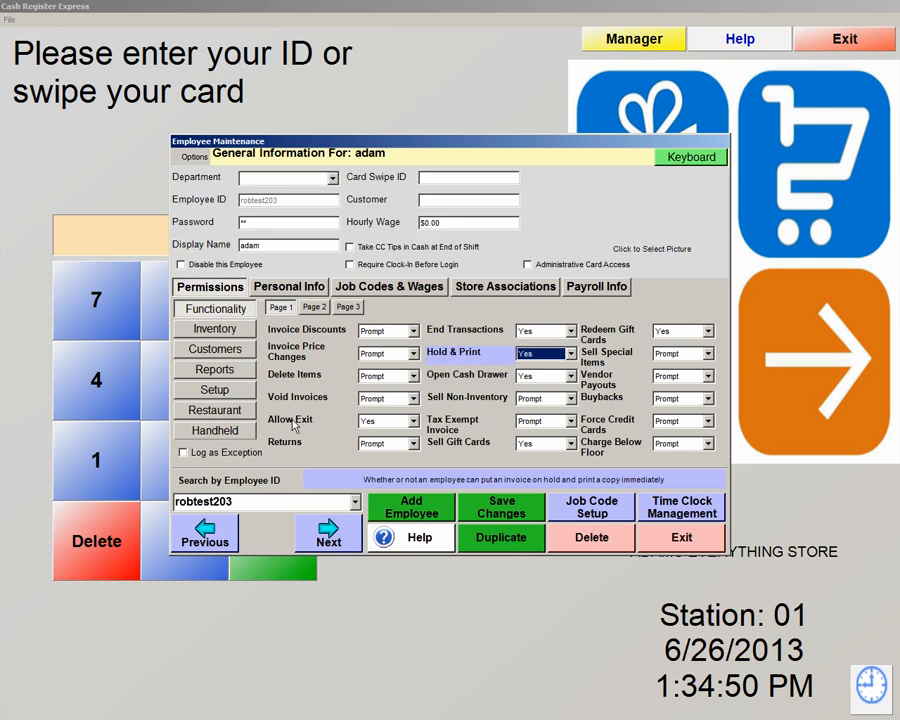
click(458, 380)
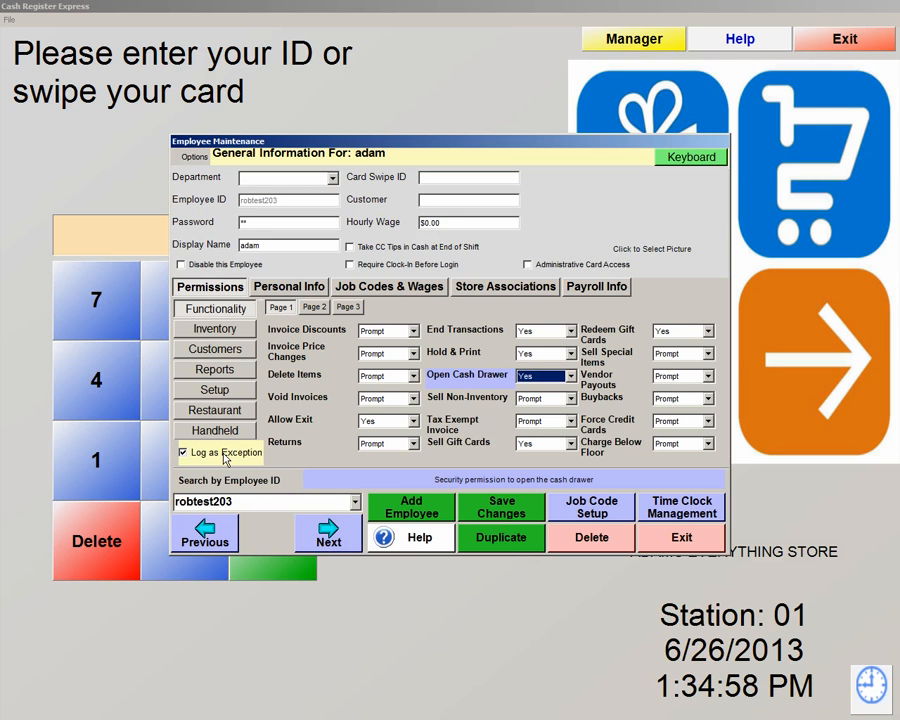
Toggle Log as Exception for Hold & Print, then check Open Cash Drawer and Sell Non-Inventory.
click(456, 354)
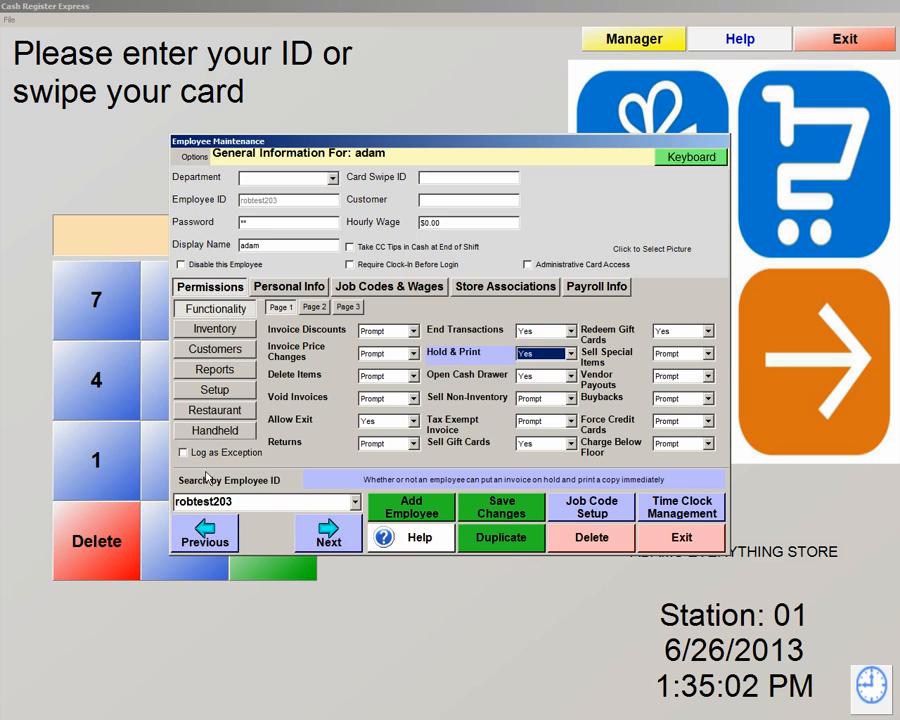
click(185, 452)
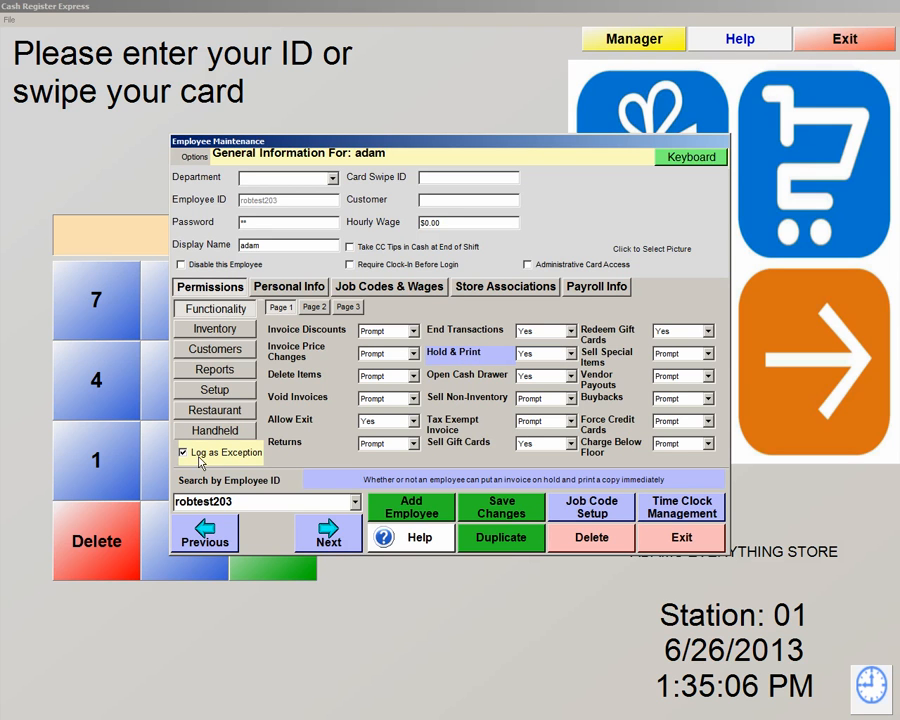
click(455, 376)
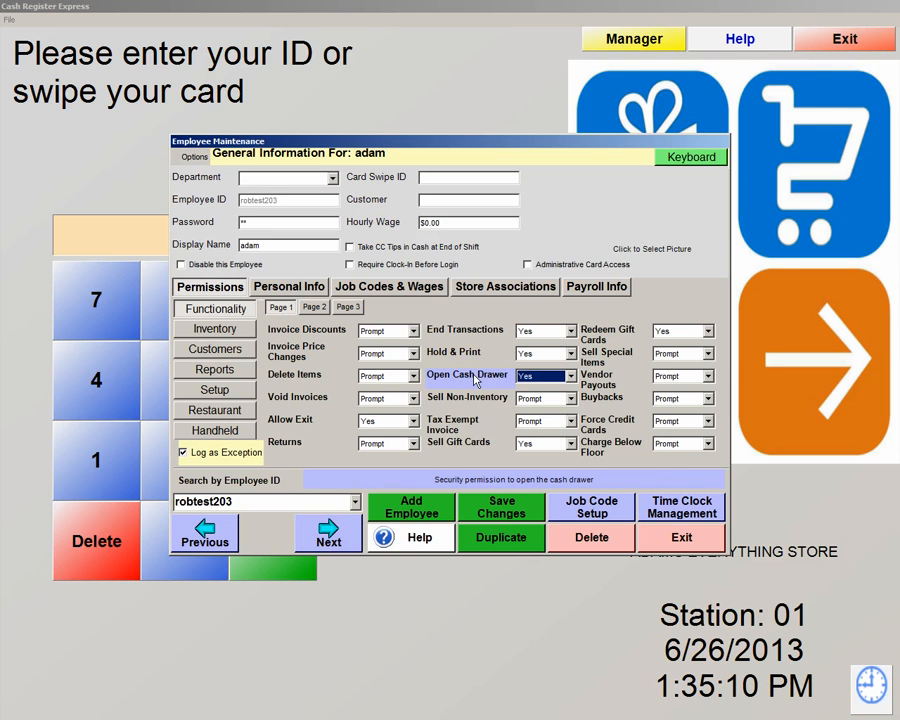
click(450, 357)
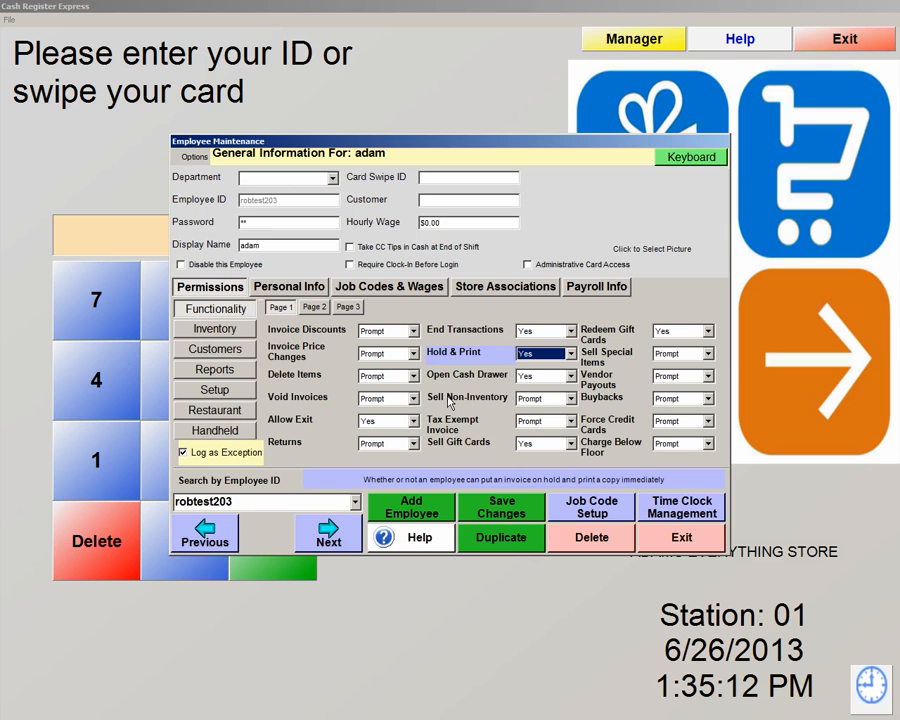
click(448, 400)
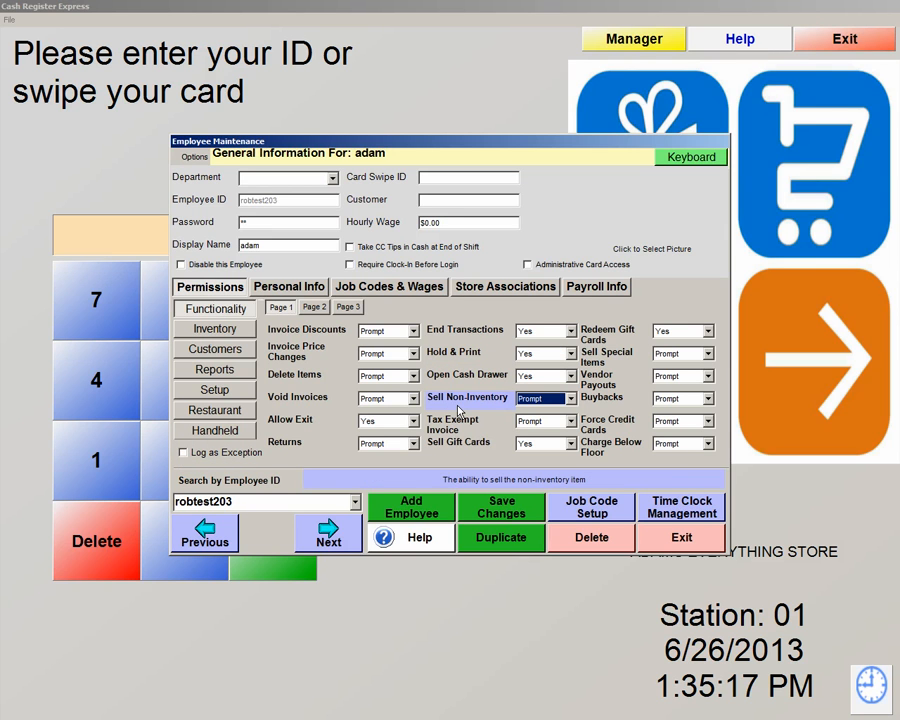
View the employee's Personal Info, then Job Codes & Wages showing the Cashier code at $0.00.
click(289, 288)
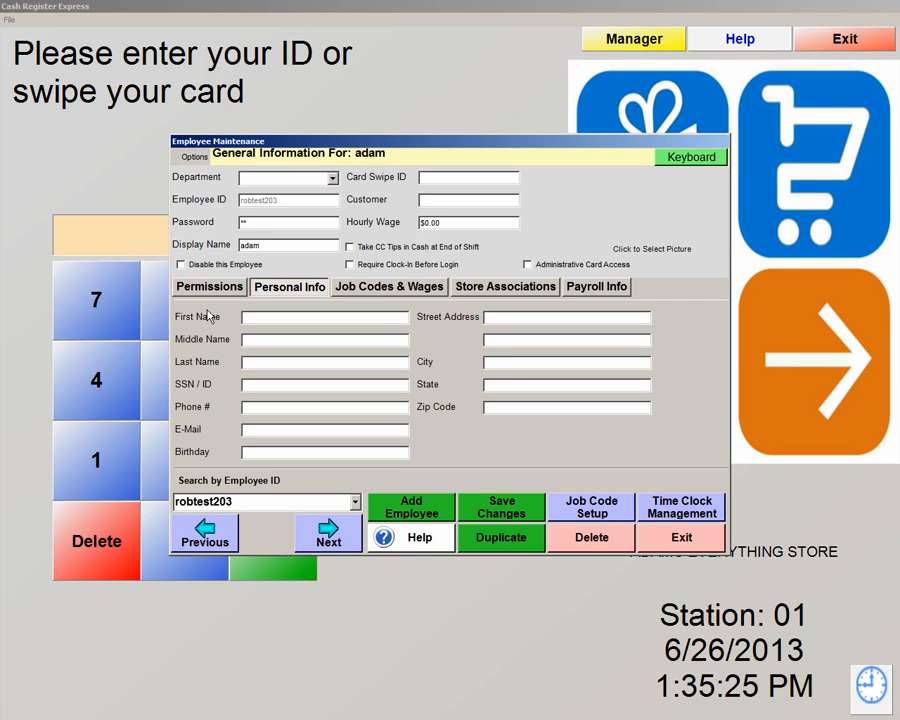
click(396, 290)
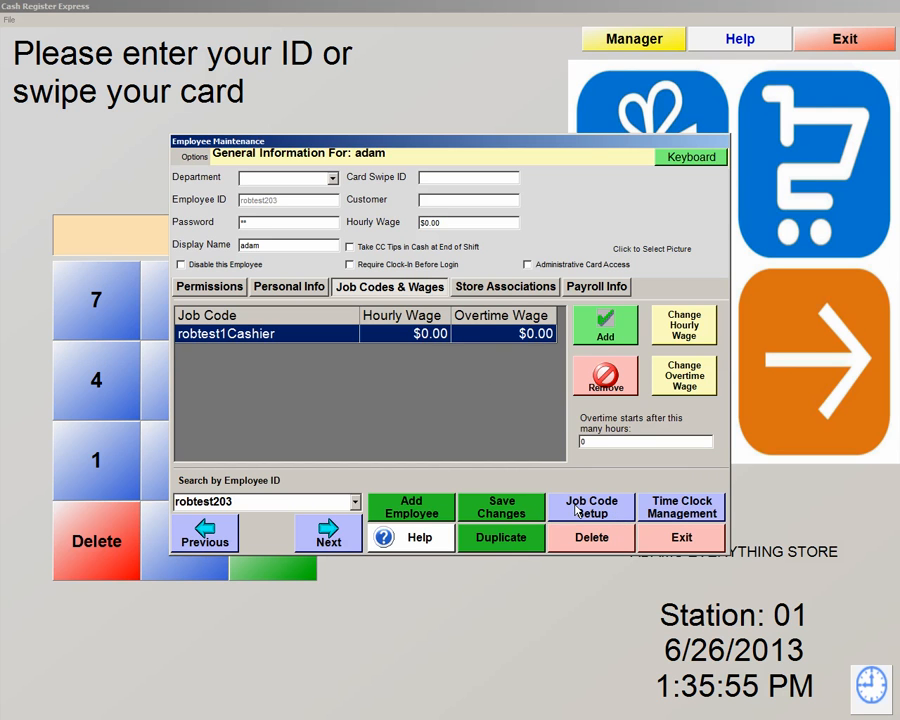
Switch to the Store Associations tab for the loaded employee.
click(490, 296)
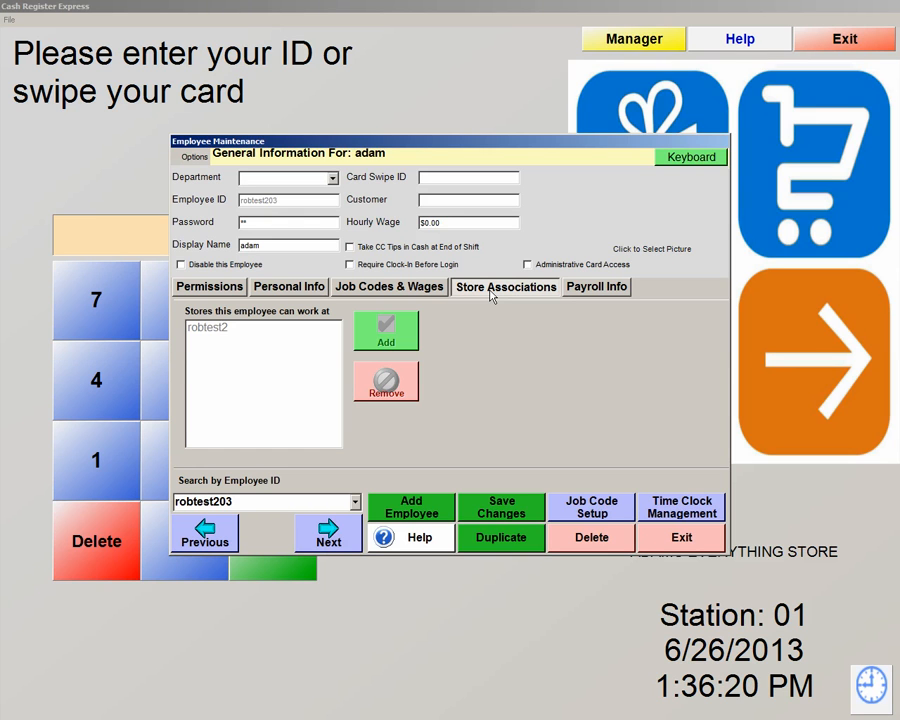
Check Payroll Info and Job Codes & Wages, then bring up the Job Code Setup dialog.
click(600, 292)
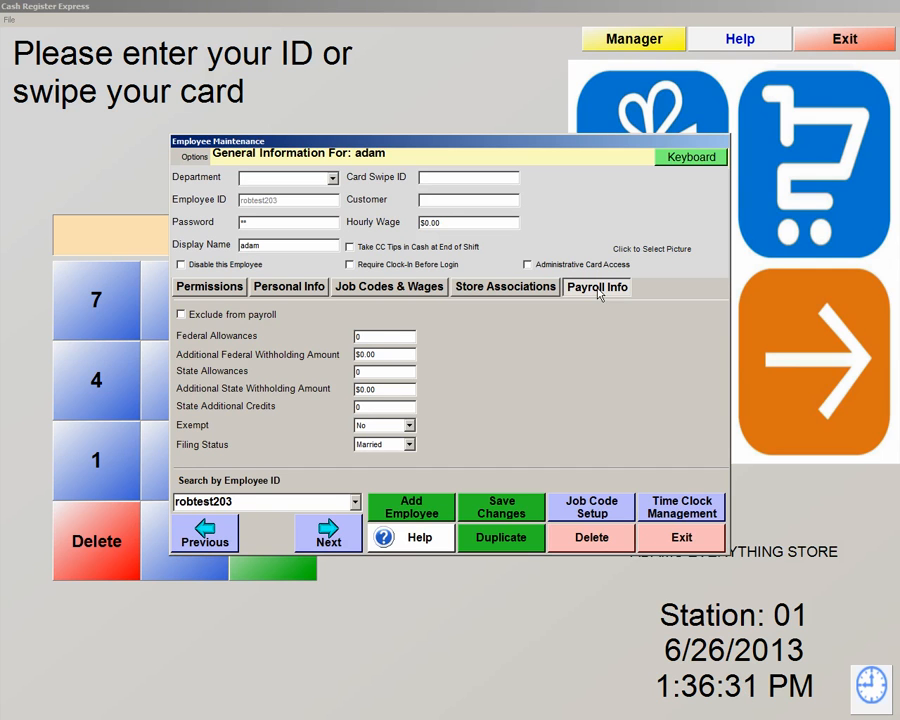
click(416, 289)
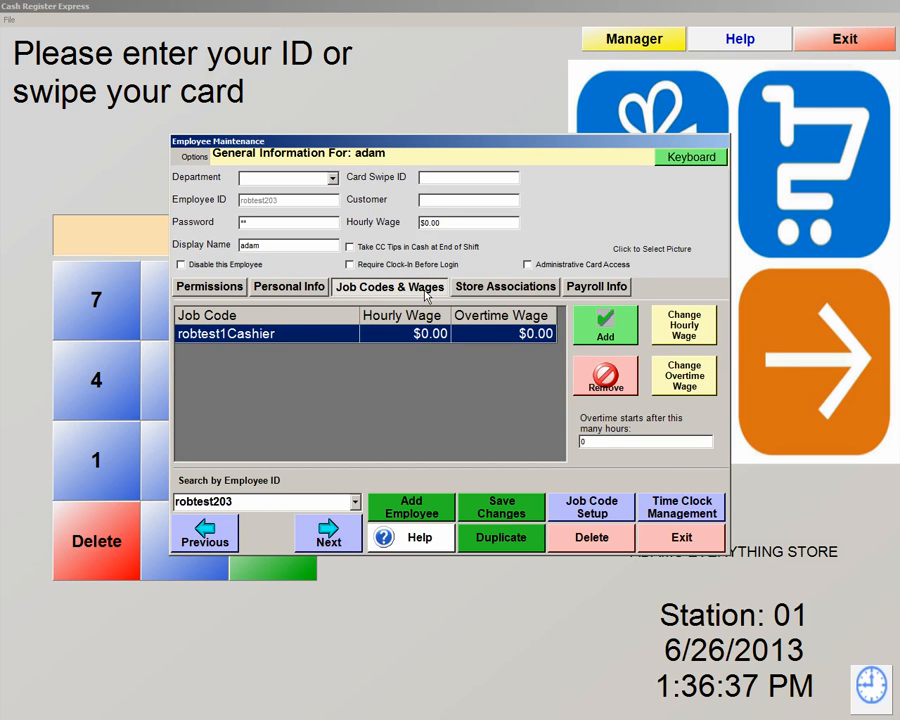
click(590, 511)
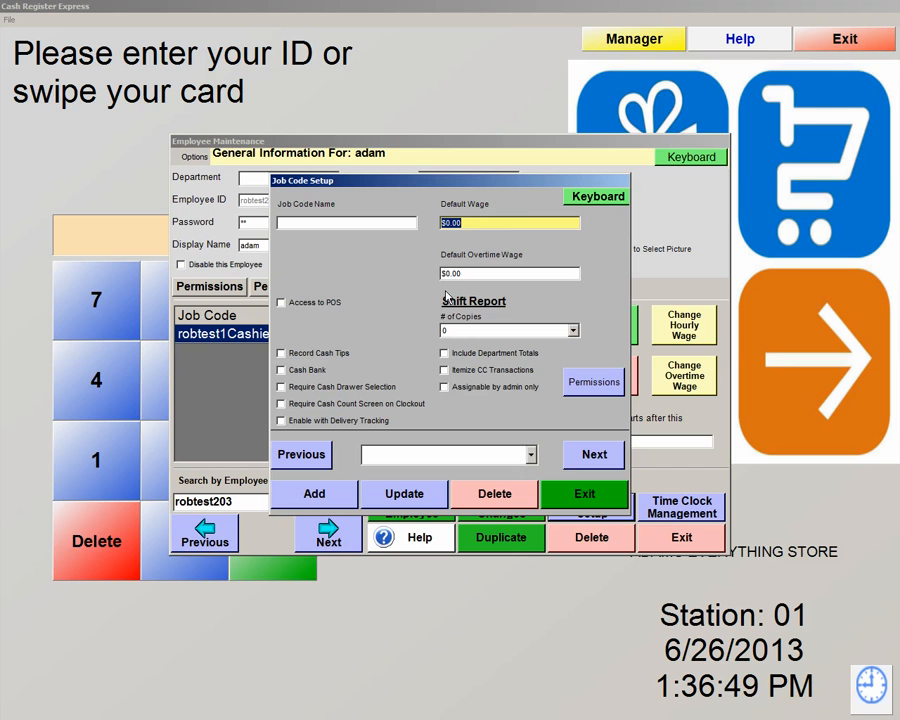
Select Cashier from the job code list to view its POS access and shift report settings.
click(531, 455)
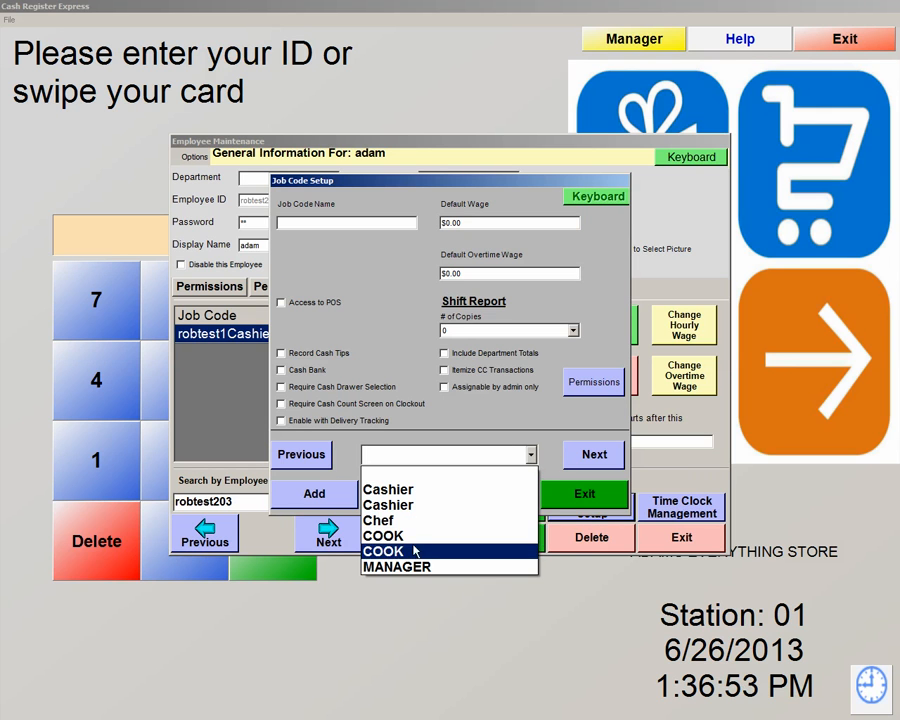
click(408, 490)
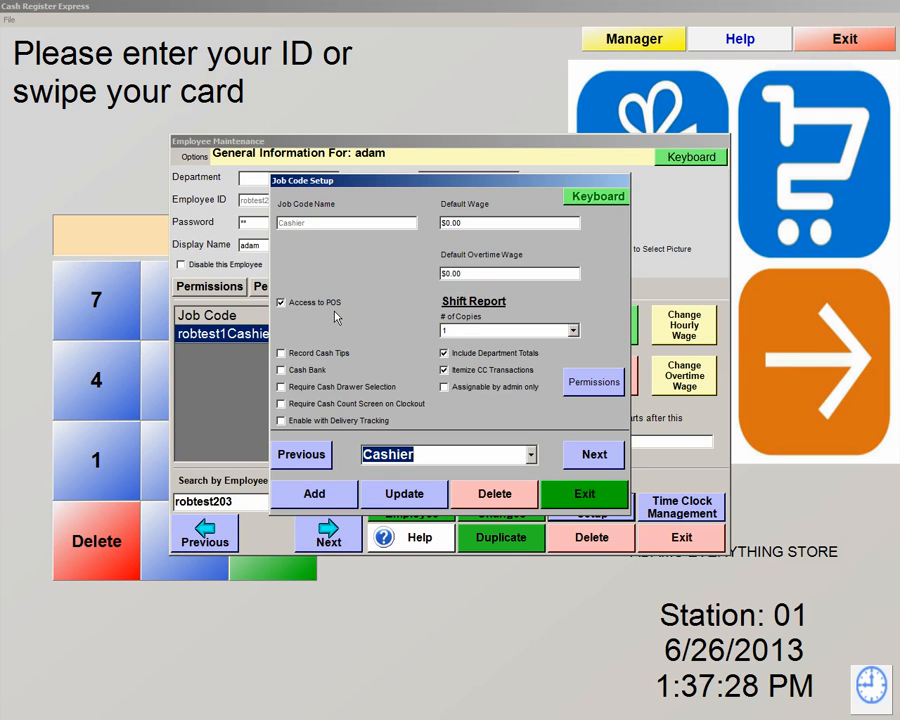
View the COOK job code's settings, switch back to Cashier, then exit Job Code Setup.
click(533, 459)
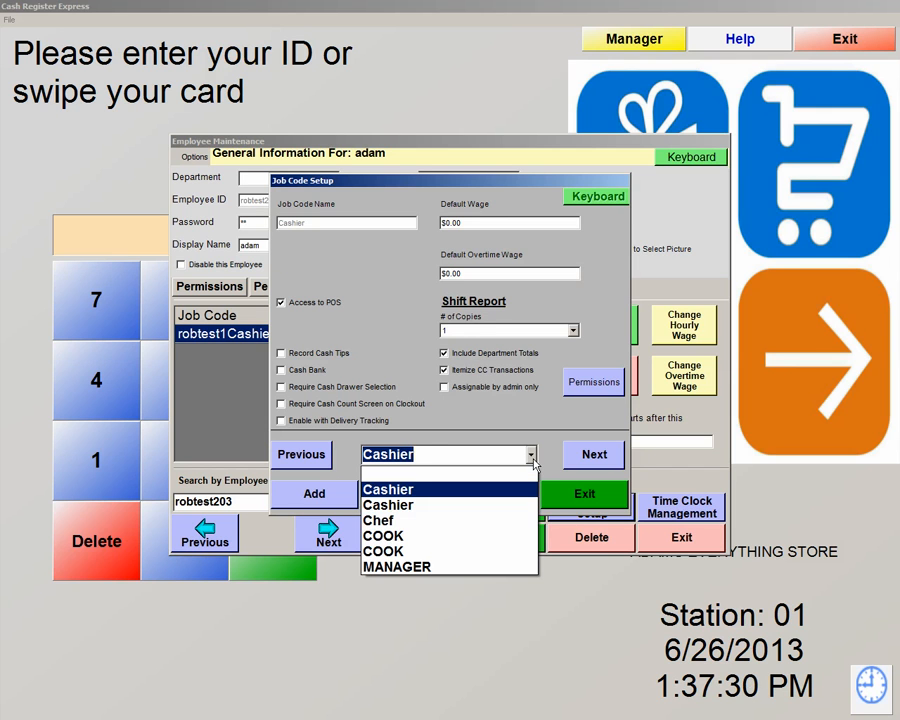
click(407, 538)
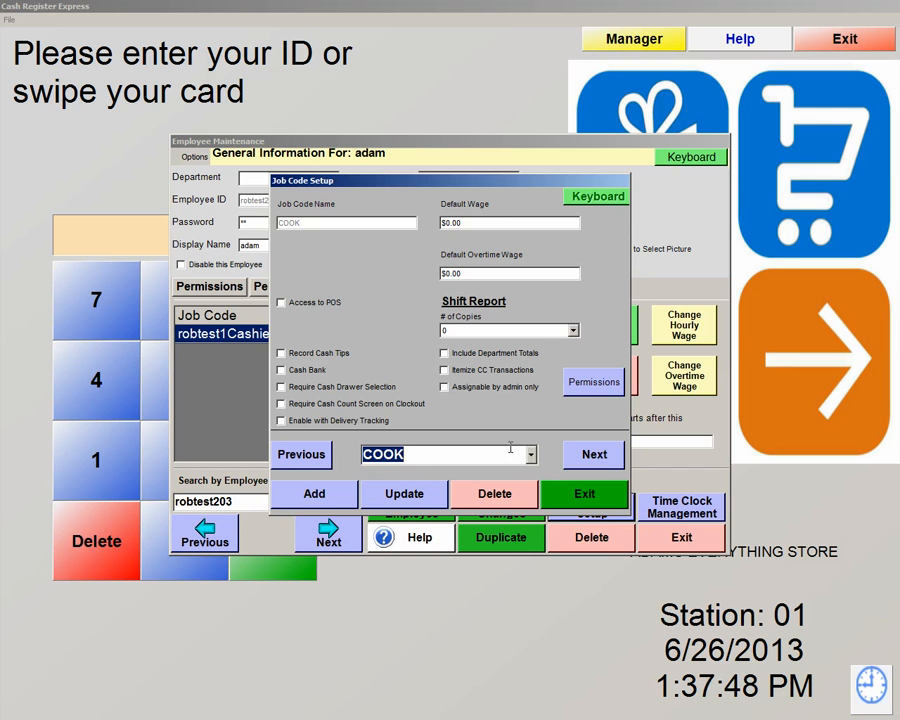
click(410, 454)
click(413, 489)
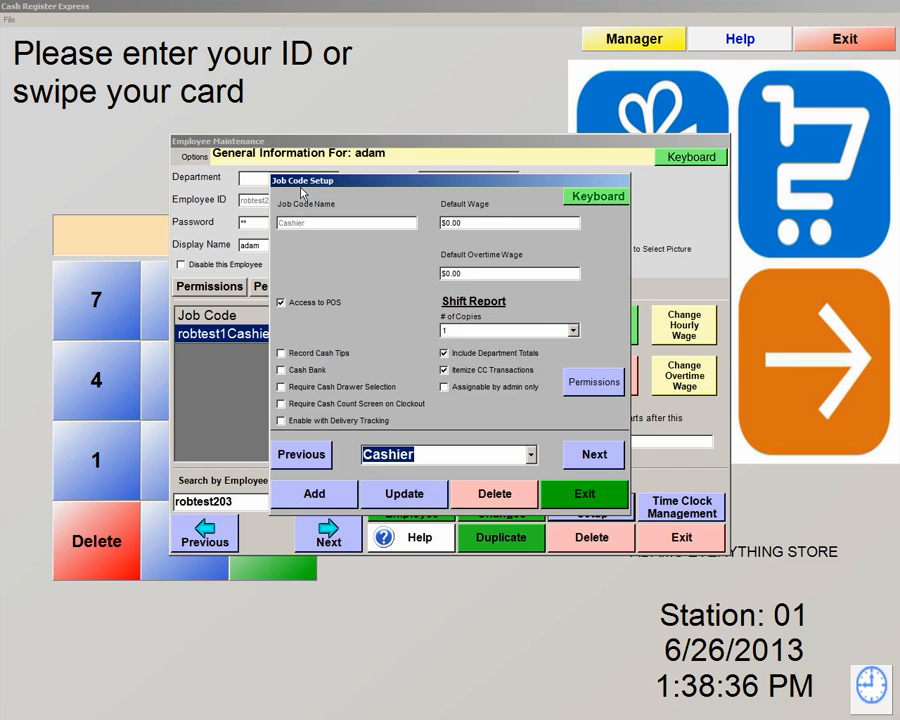
click(607, 500)
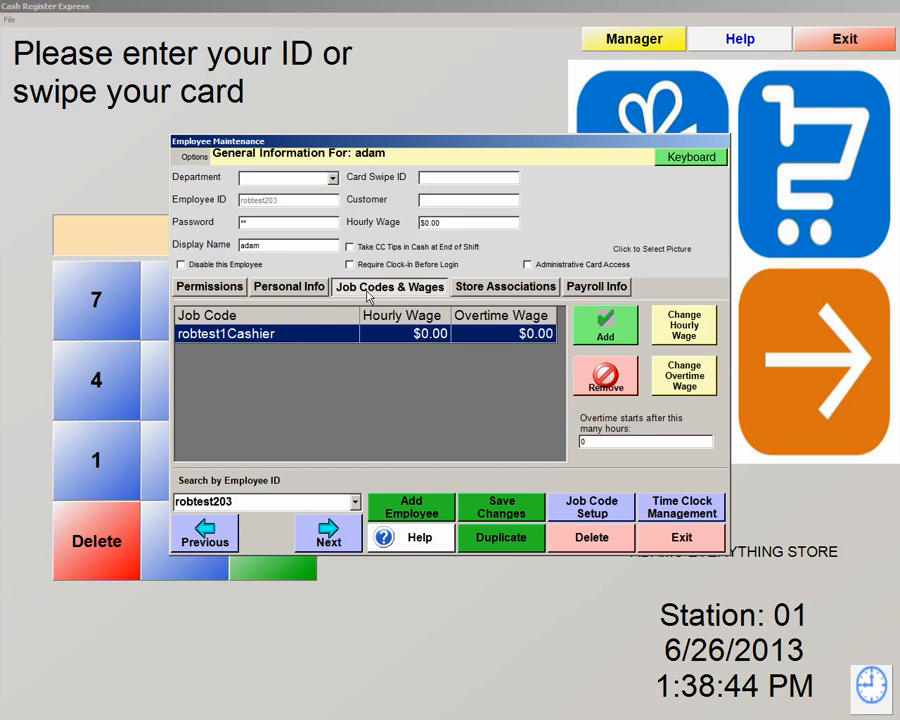
Remove robtest1Cashier and re-add the Cashier job code at $0.00 hourly and overtime.
click(598, 378)
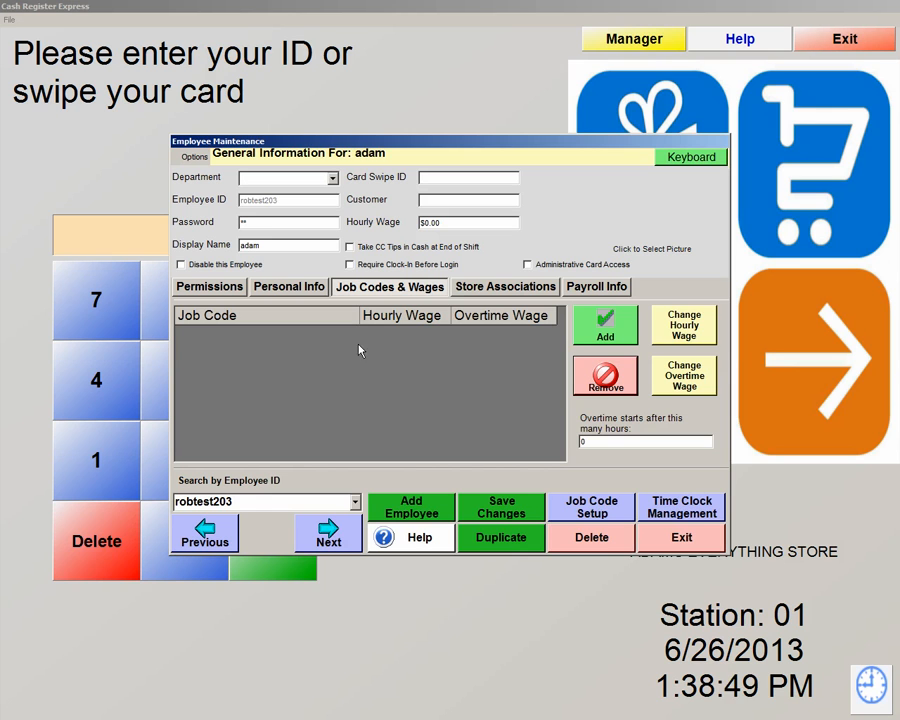
click(608, 332)
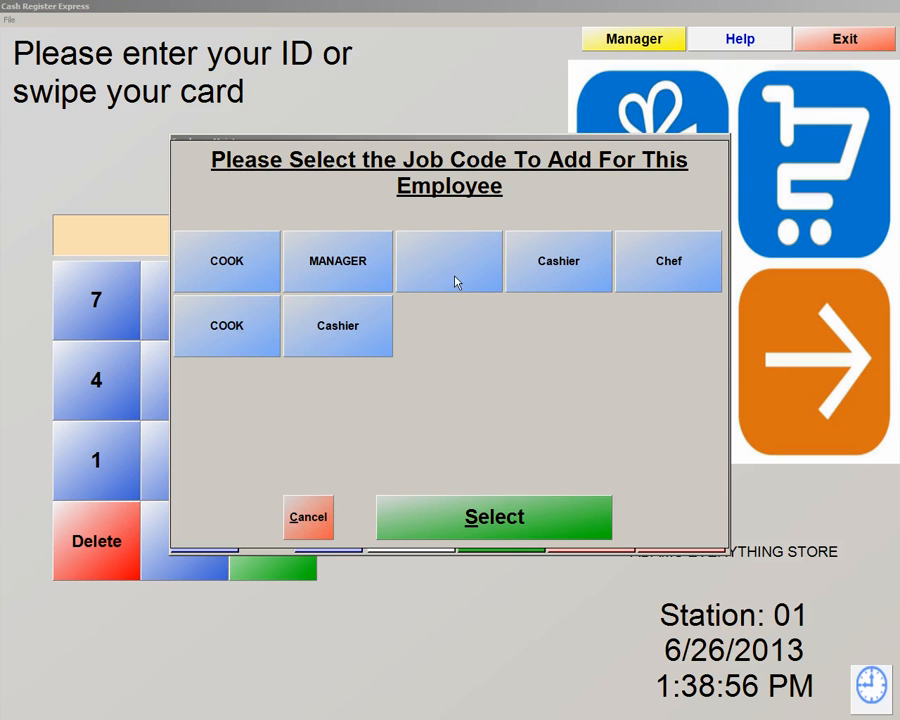
click(558, 279)
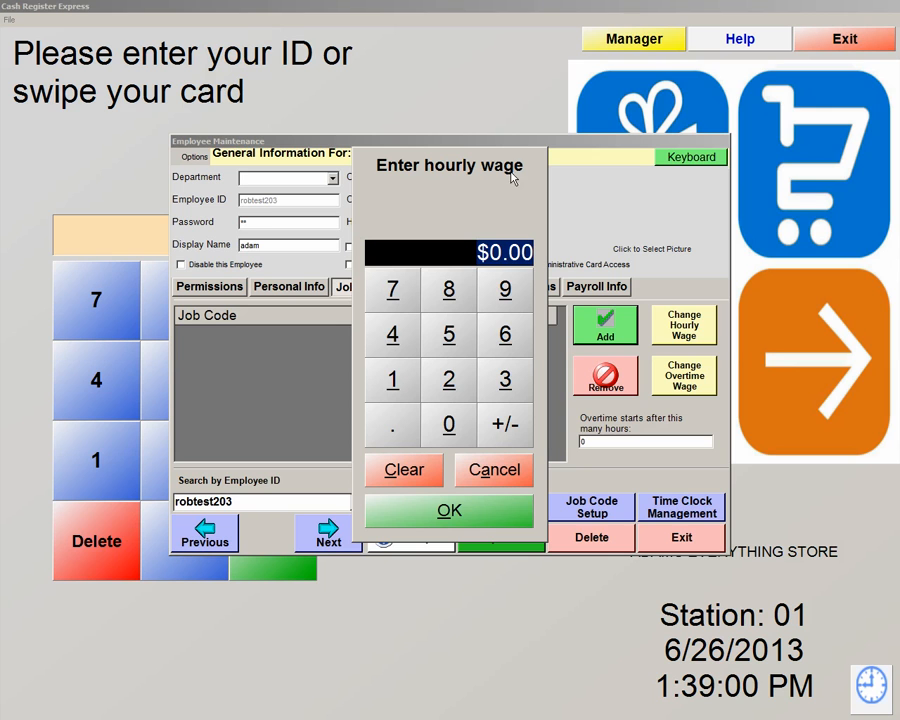
click(458, 516)
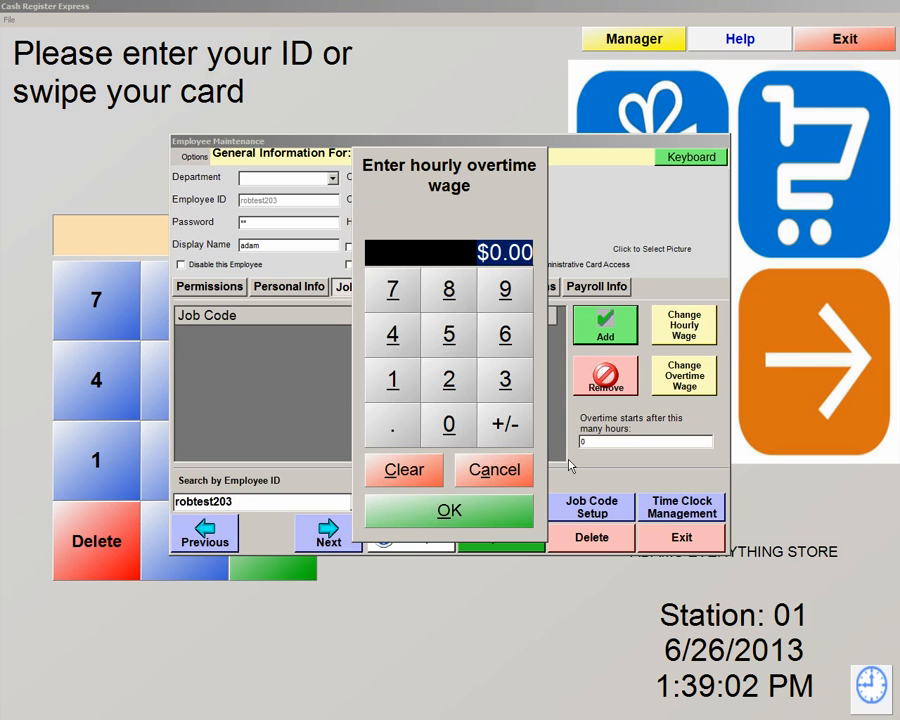
click(452, 514)
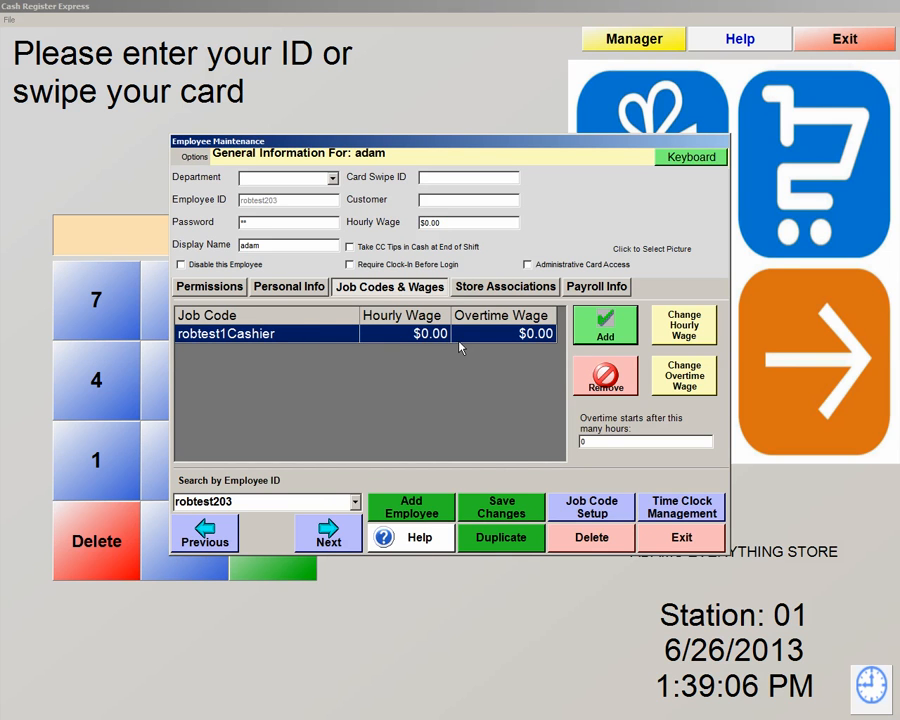
Add the COOK job code to the employee at $0.00 hourly and overtime.
click(607, 334)
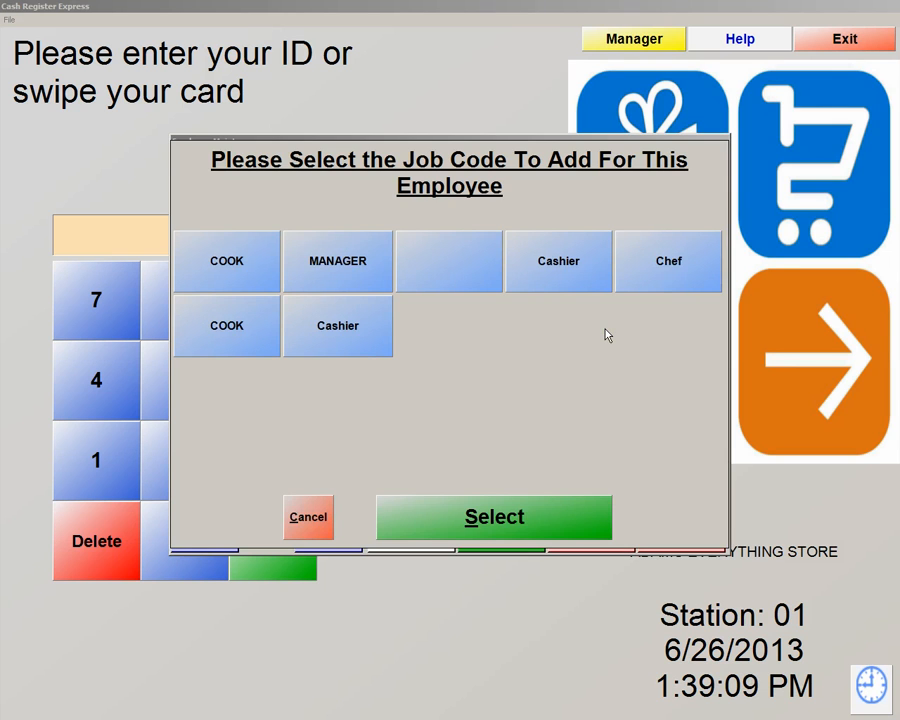
click(220, 333)
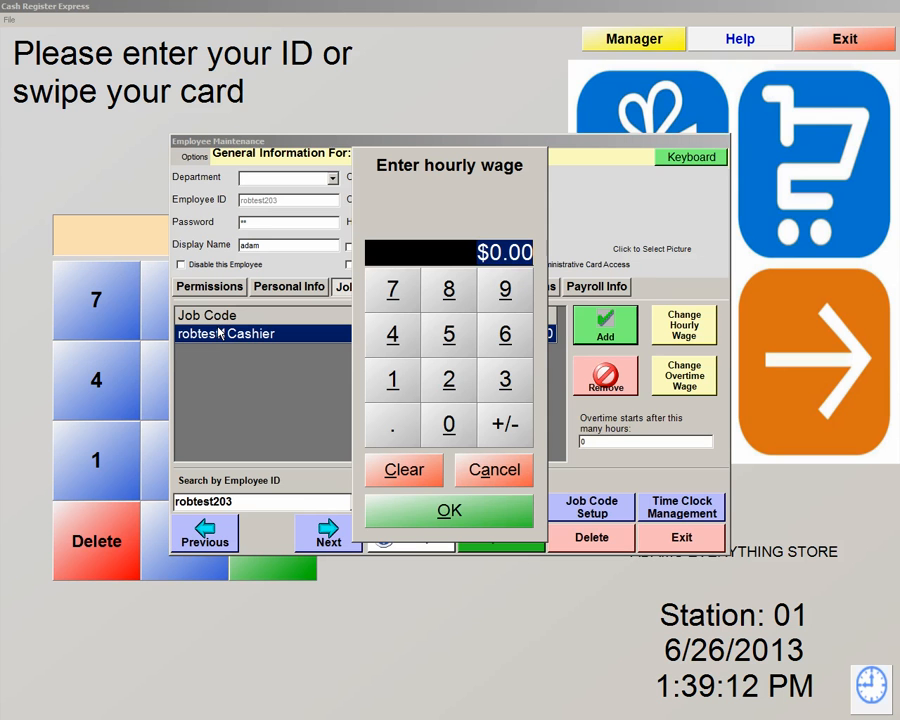
click(449, 510)
click(449, 510)
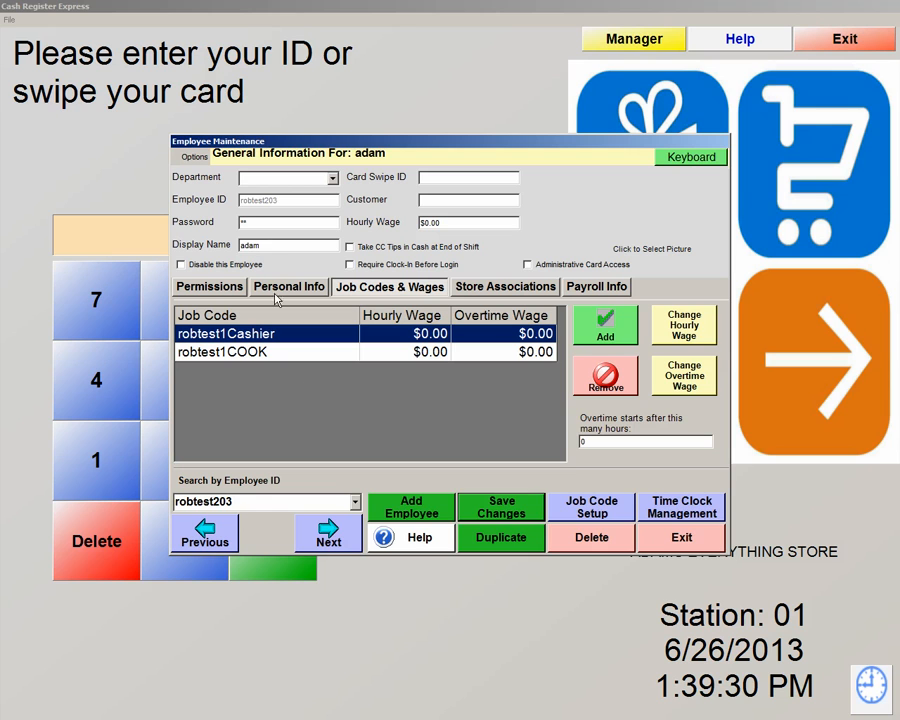
Replace the employee's password with a new one and save the employee record.
click(262, 223)
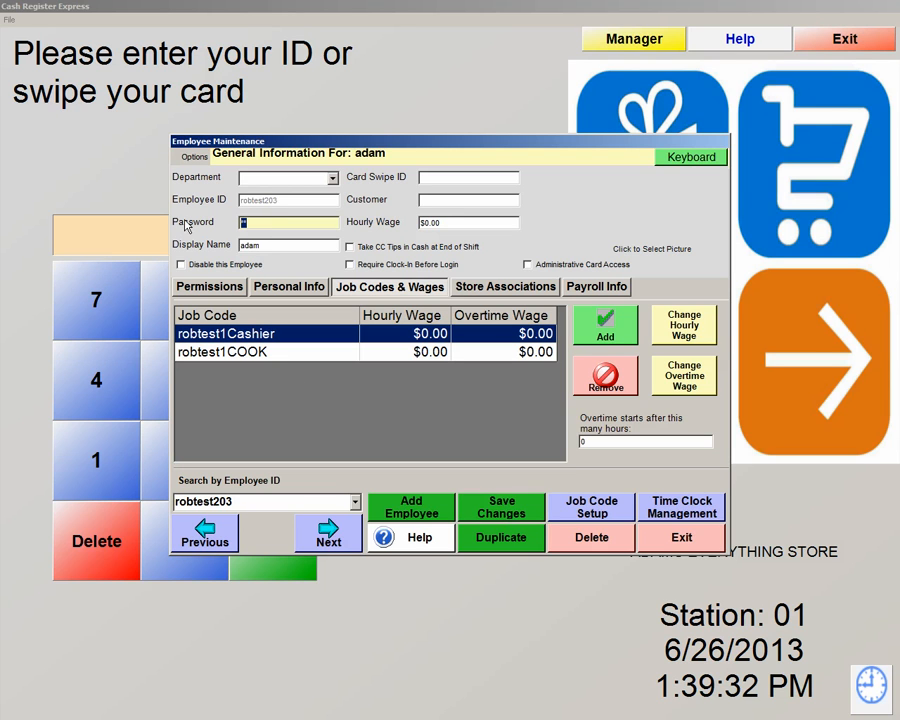
text(1)
text(2)
text(**)
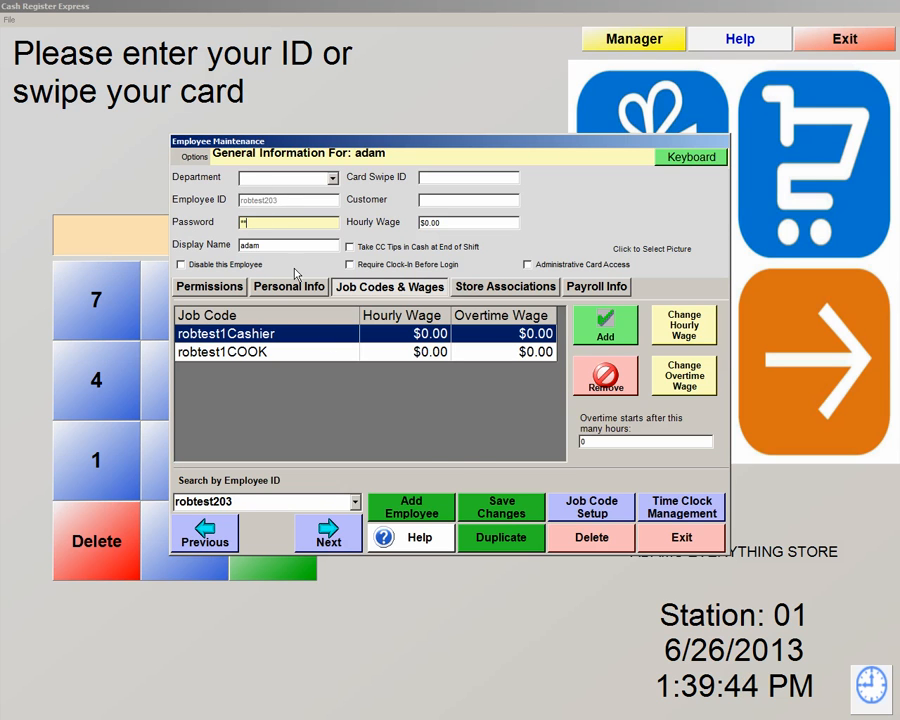
click(507, 517)
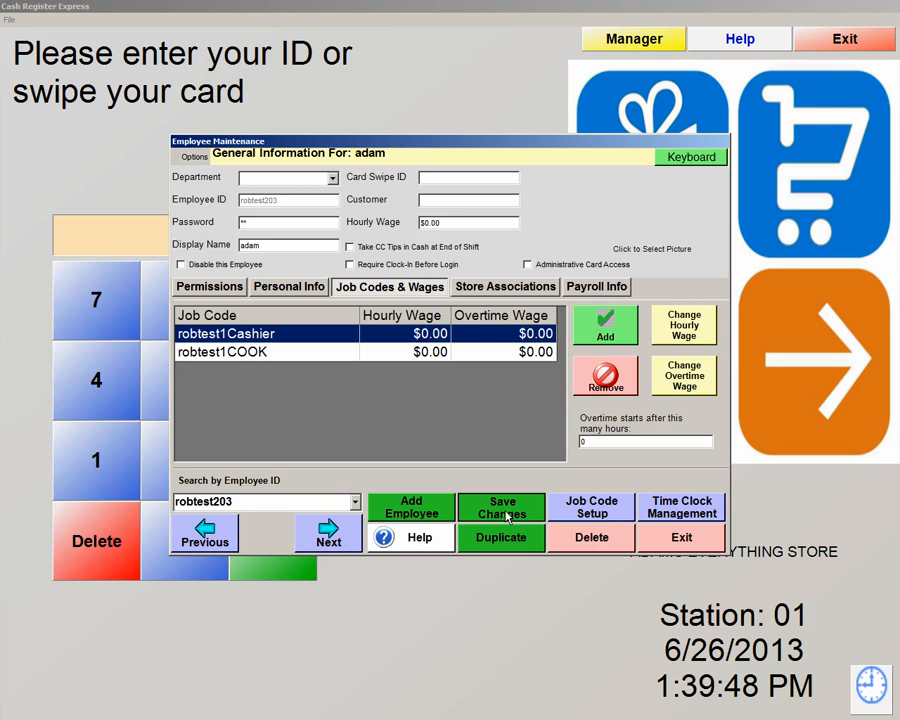
From the cashier functions, log in to the time clock and clock in as robtest1Cashier.
click(685, 538)
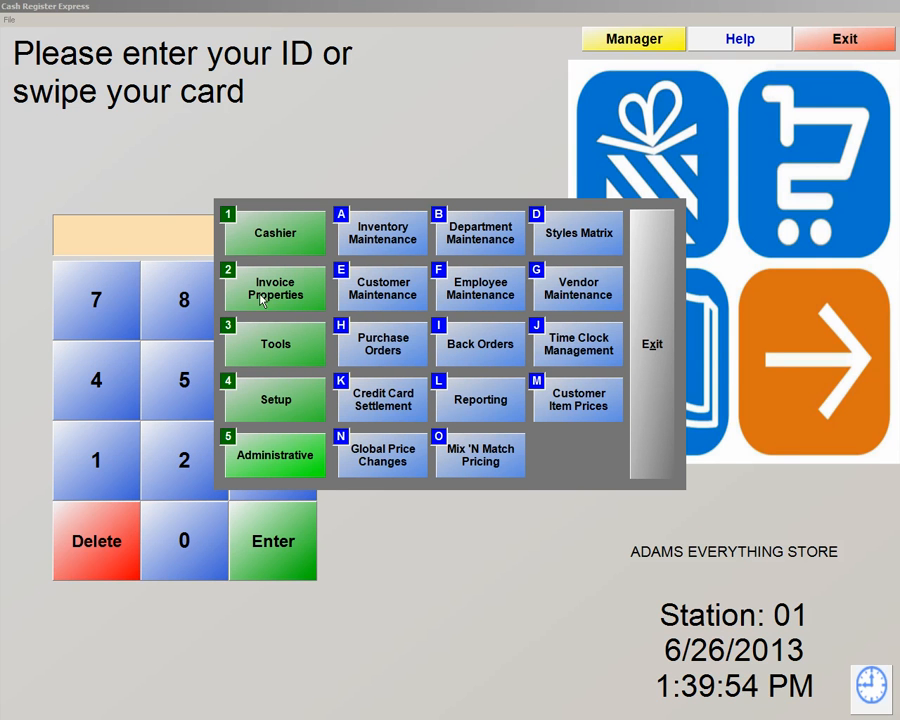
click(276, 238)
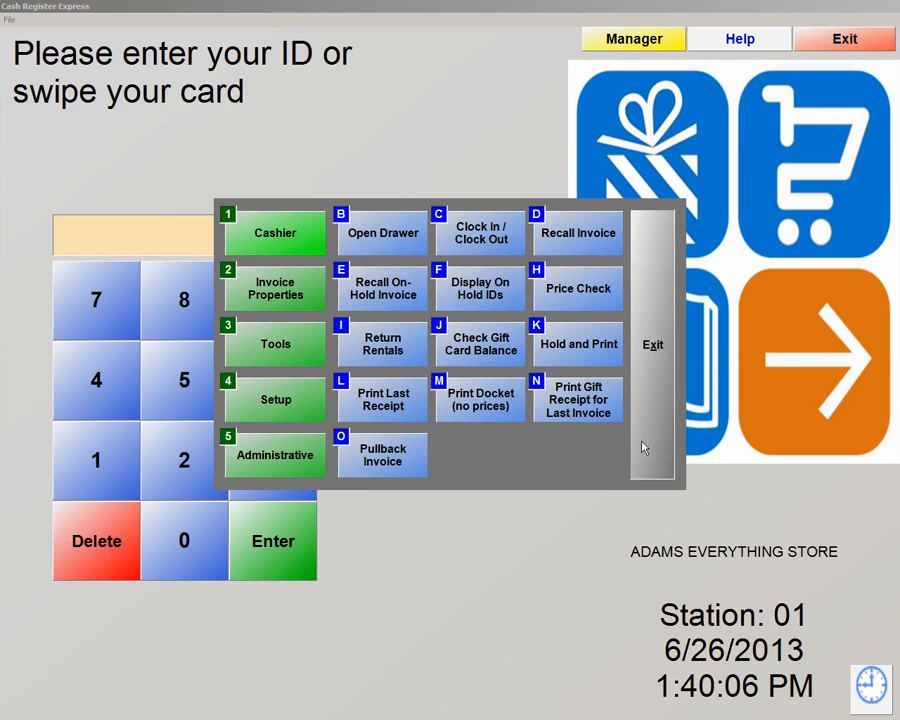
click(464, 225)
text(**)
key(Tab)
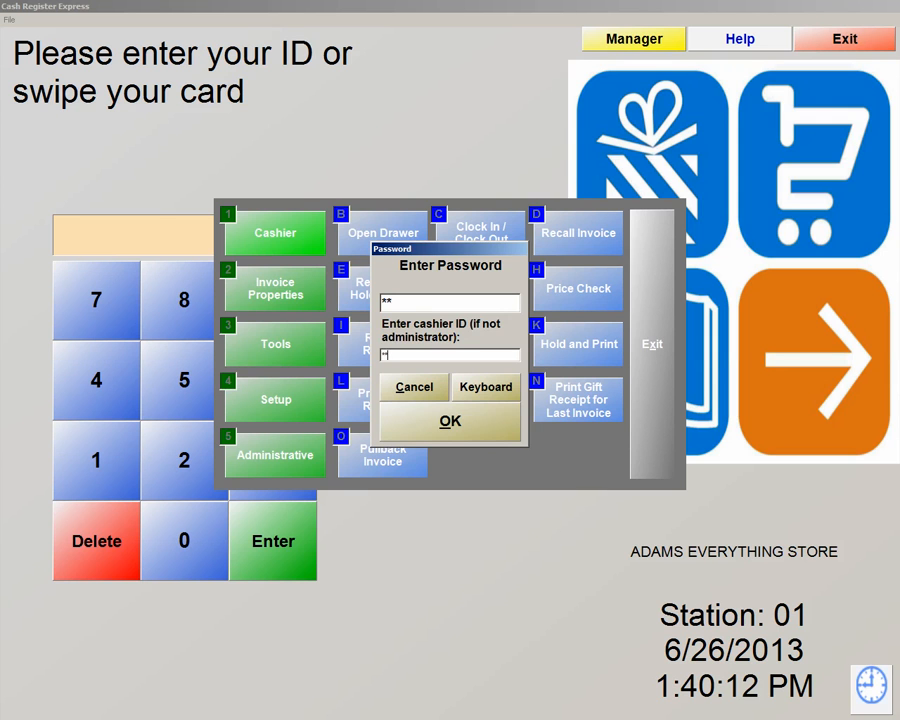
key(Return)
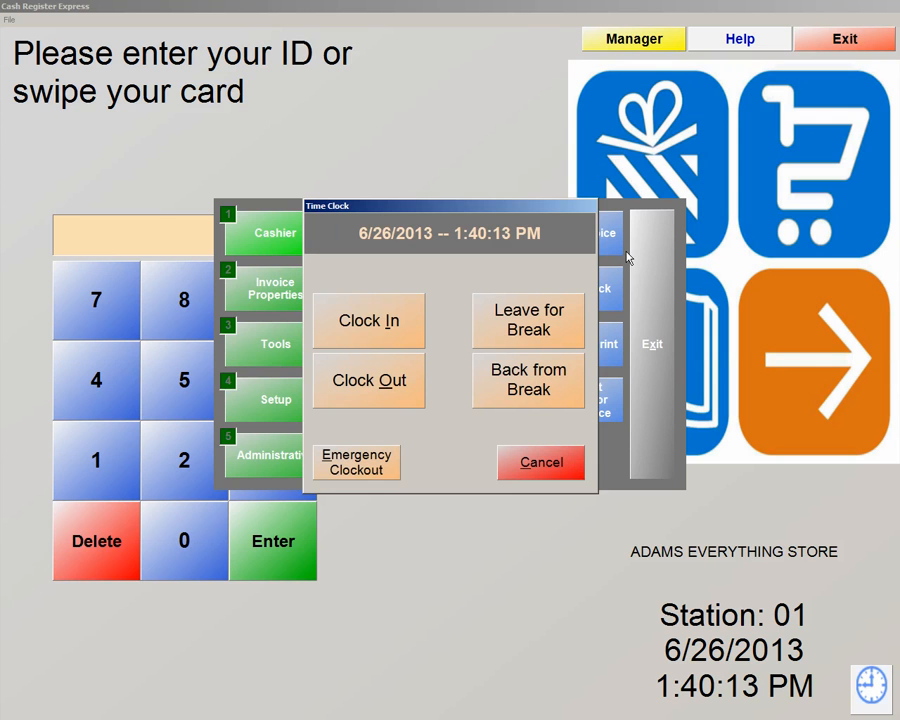
click(390, 326)
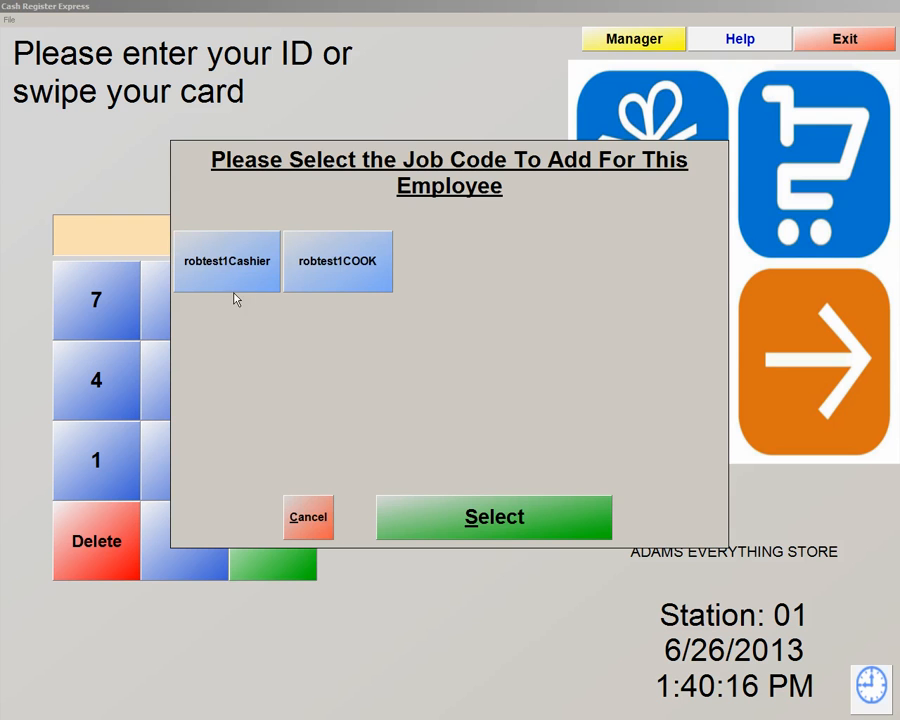
click(241, 281)
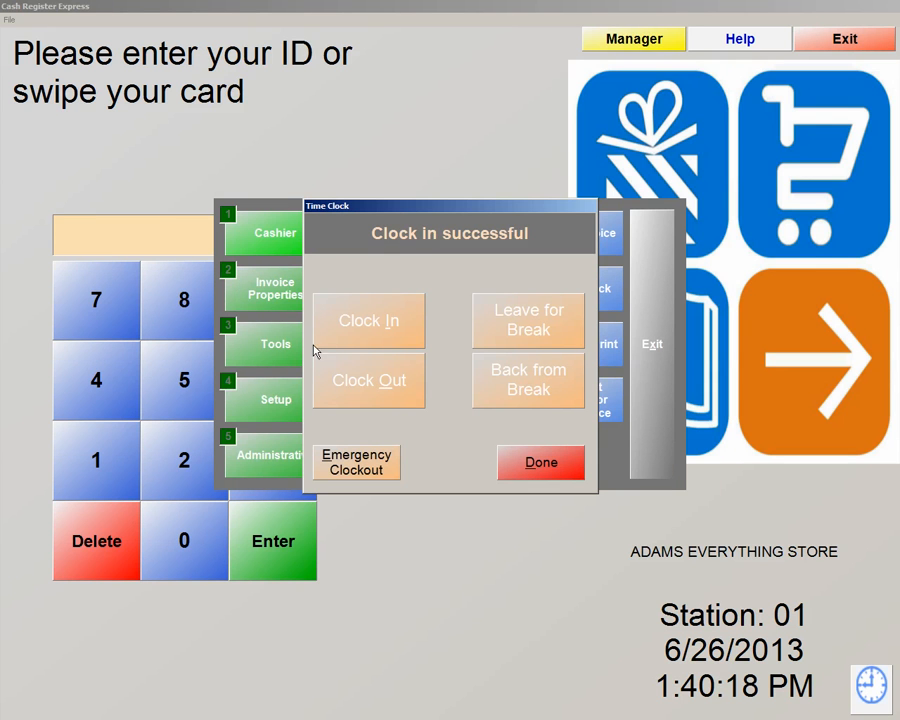
click(553, 473)
Sign in to the sales register with the cashier's ID and password, then close it.
click(651, 400)
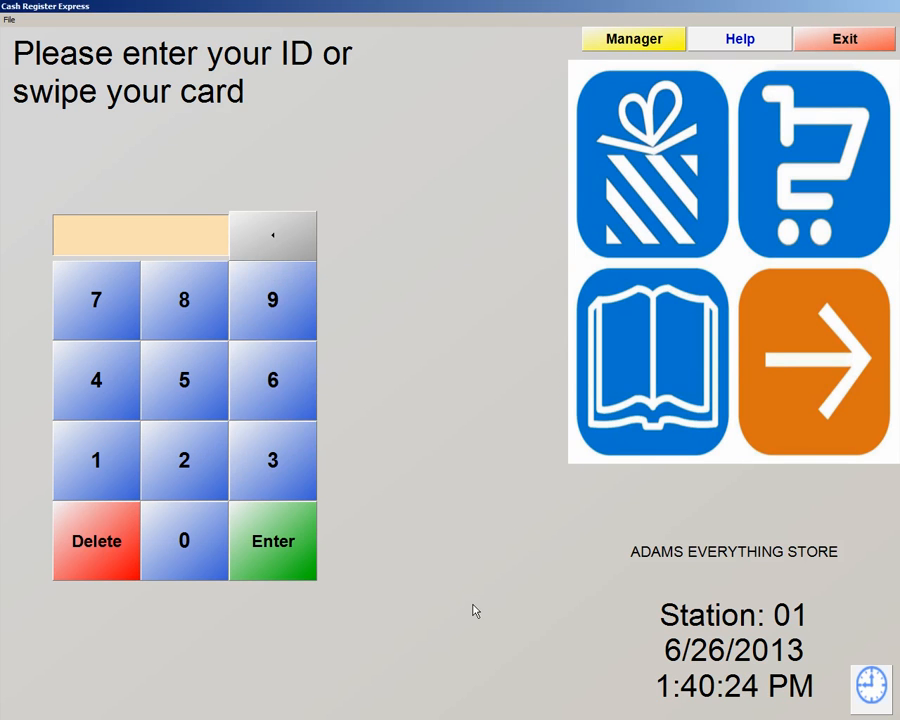
text(**)
key(Return)
text(*)
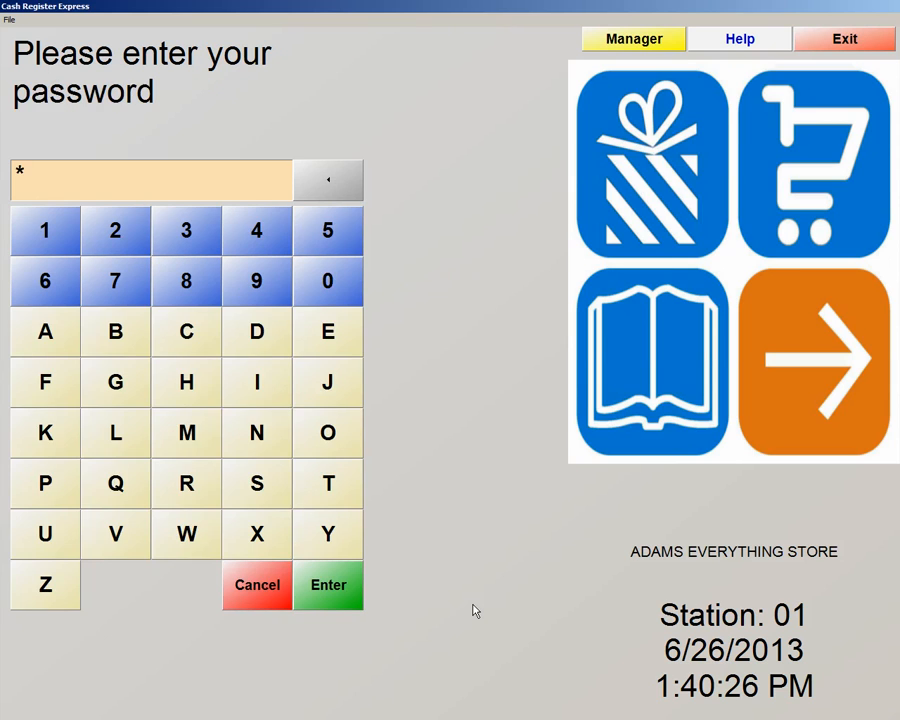
text(*)
key(Return)
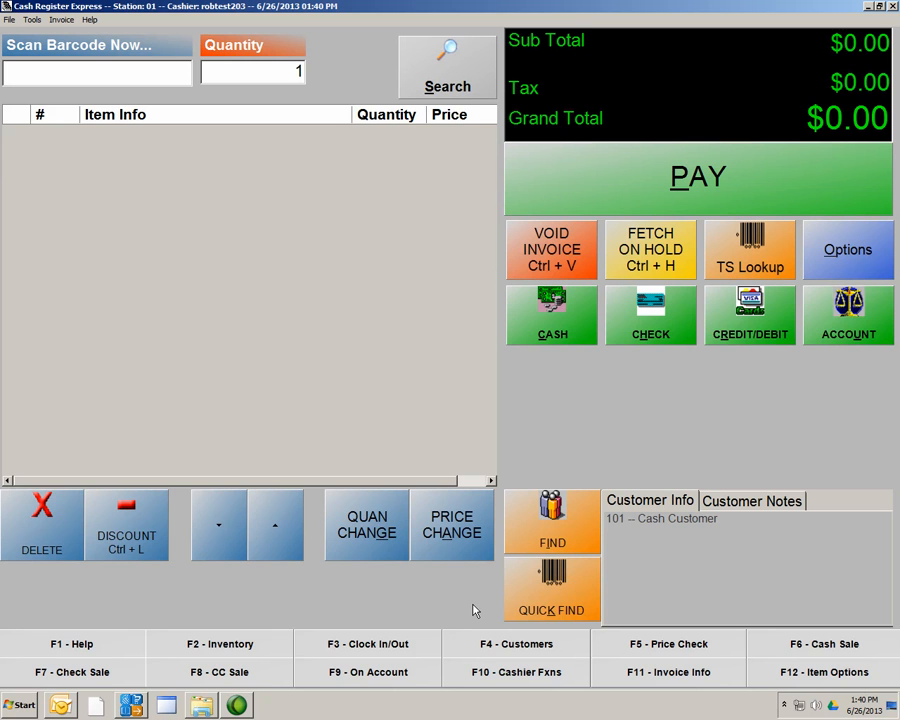
click(893, 7)
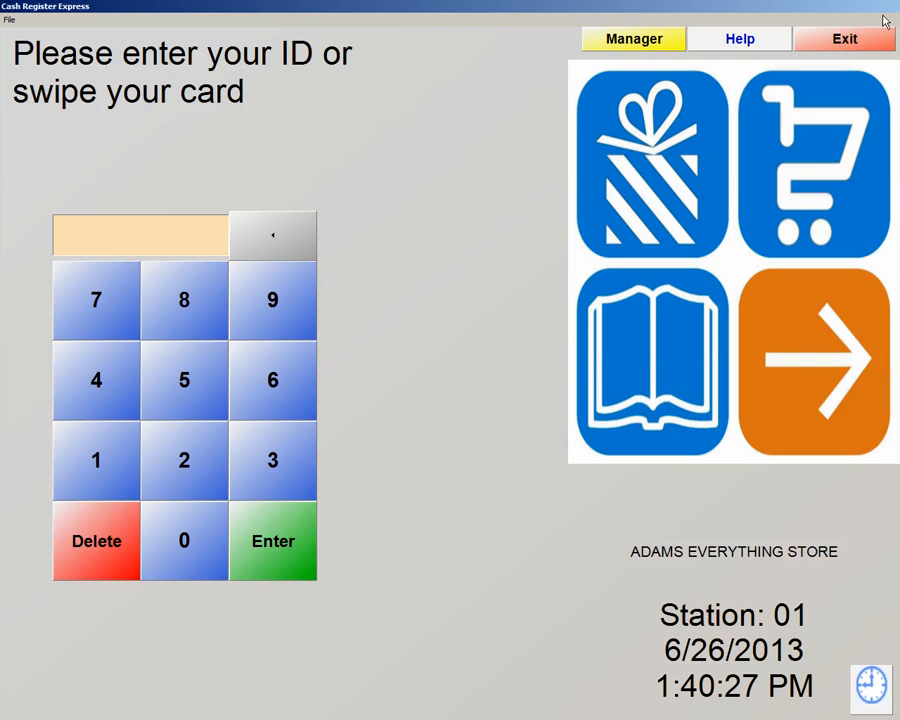
Clock the employee out with their password, printing a time slip, and dismiss the printer notice.
click(876, 690)
text(**)
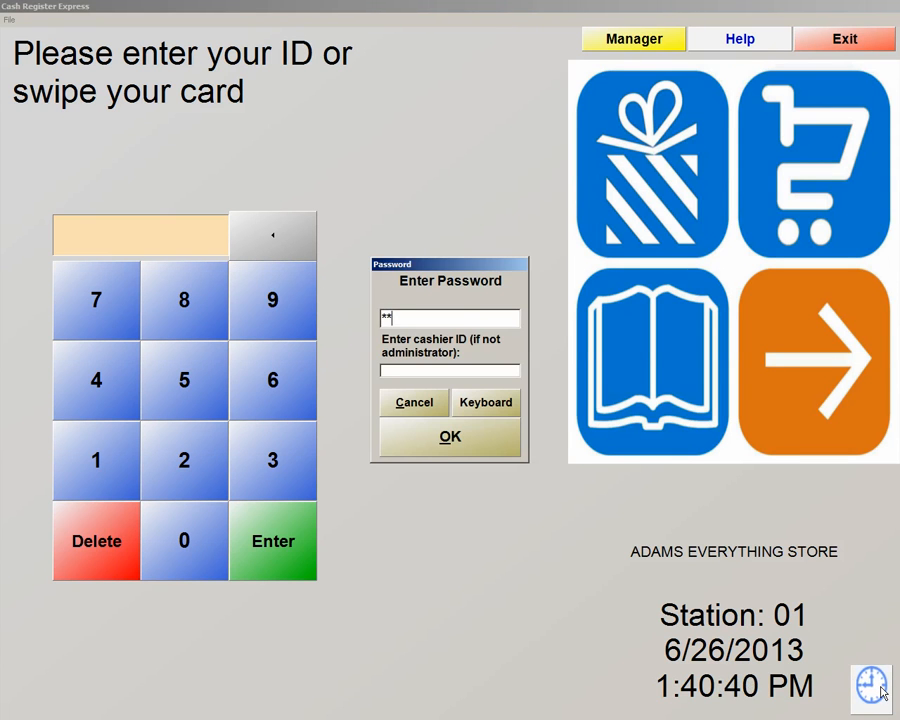
key(Return)
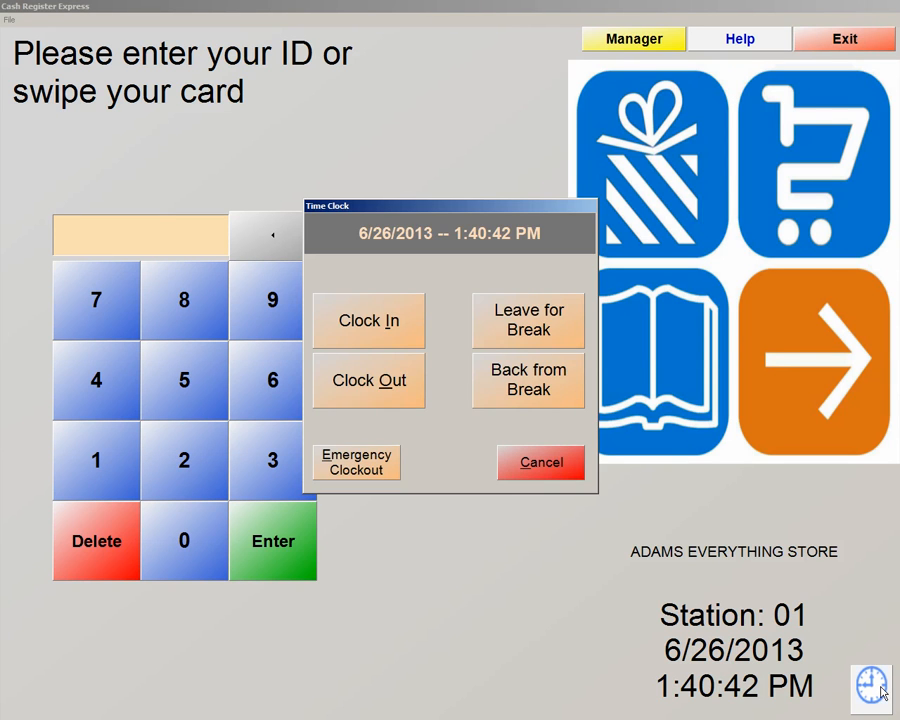
click(391, 381)
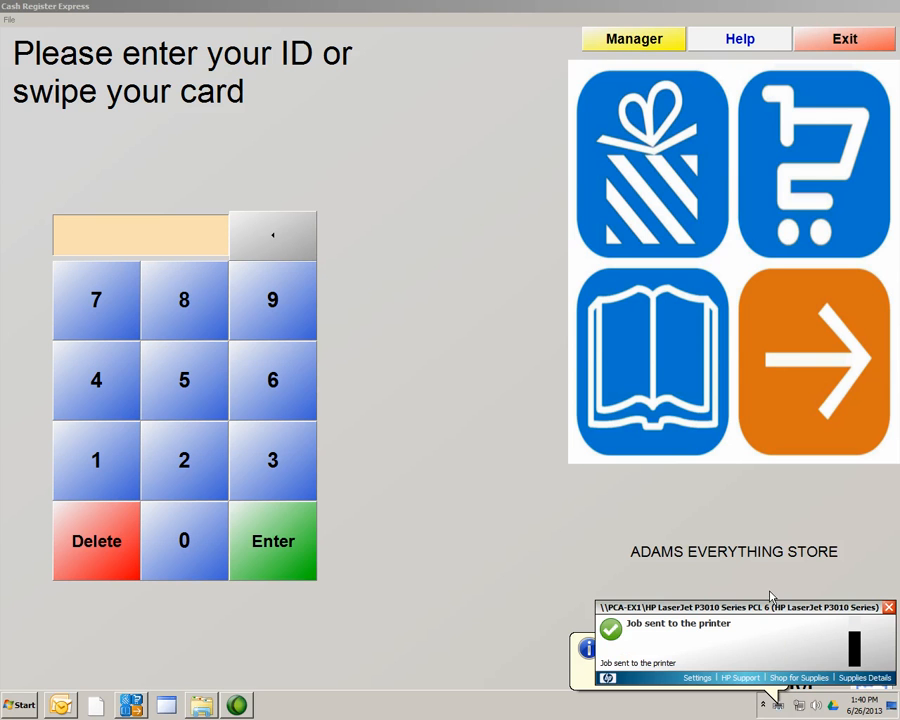
click(888, 607)
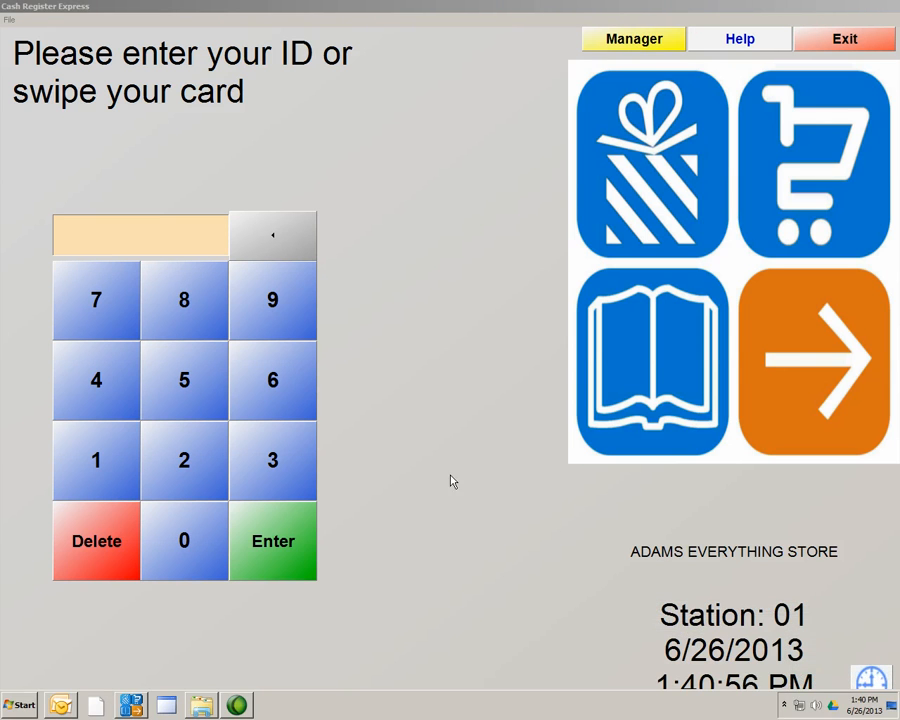
Log in to the time clock with password and cashier ID, then clock in as robtest1COOK.
click(867, 679)
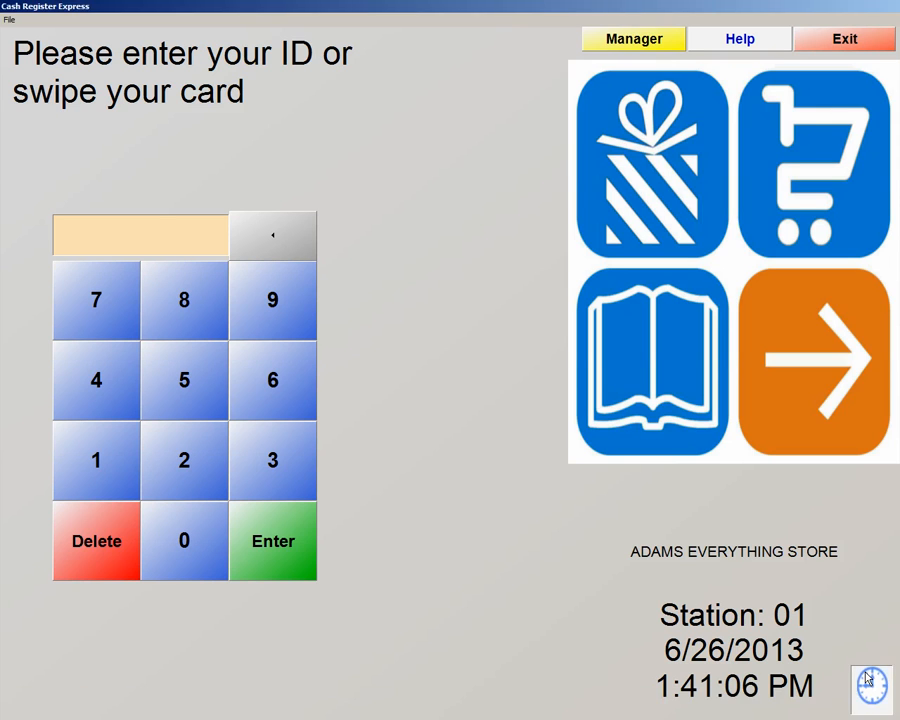
text(**)
key(Tab)
text(**)
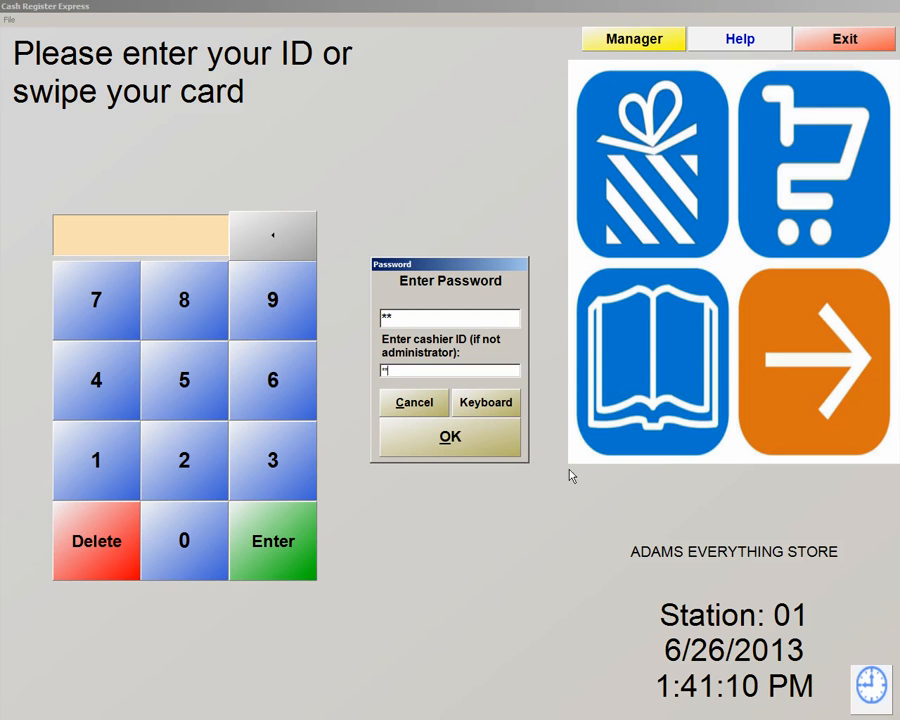
click(497, 457)
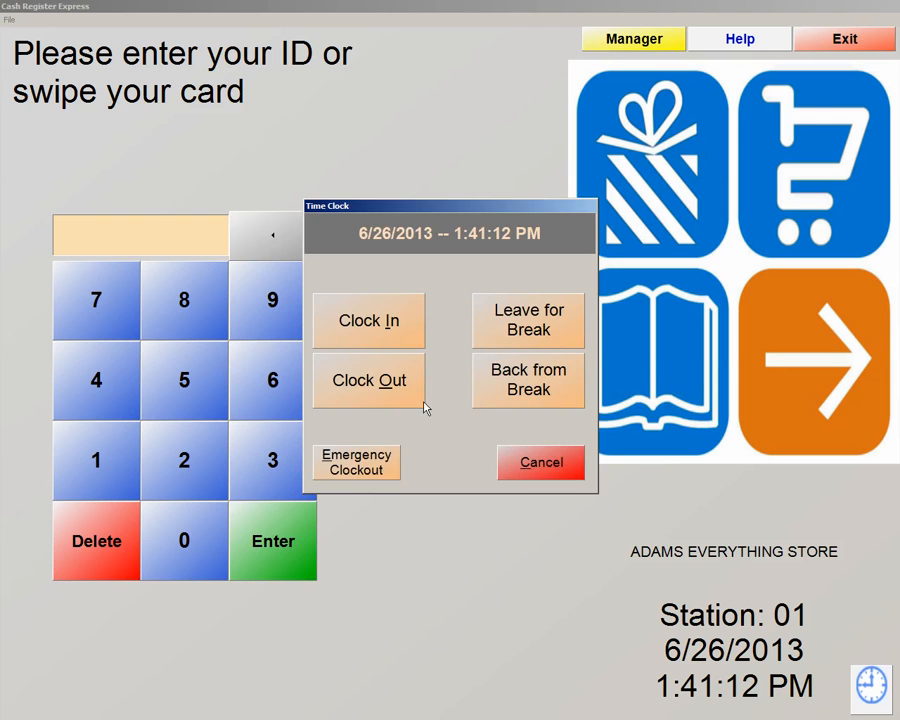
click(396, 323)
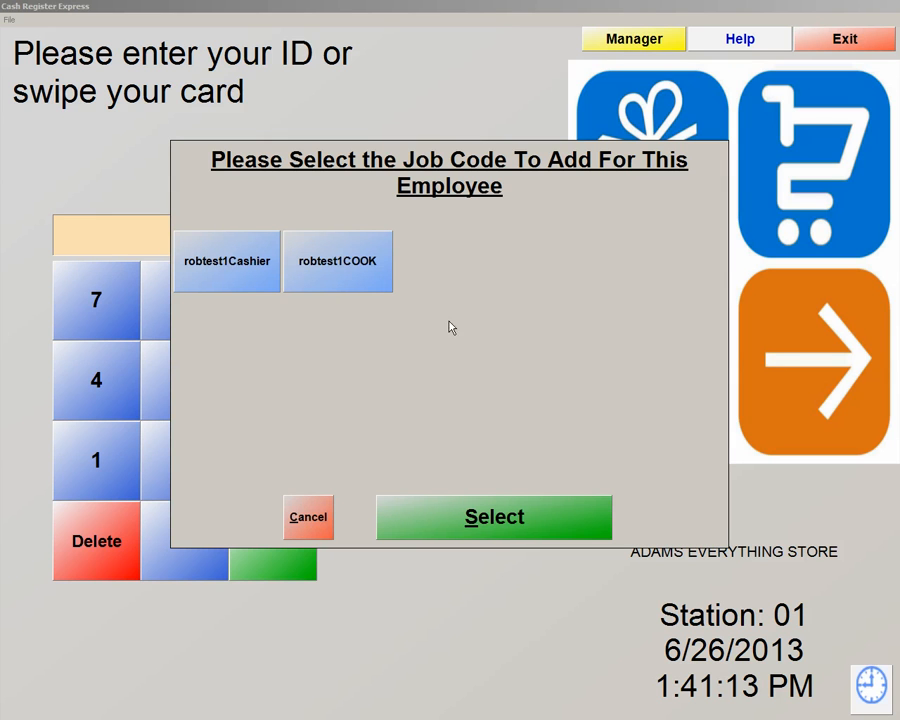
click(345, 278)
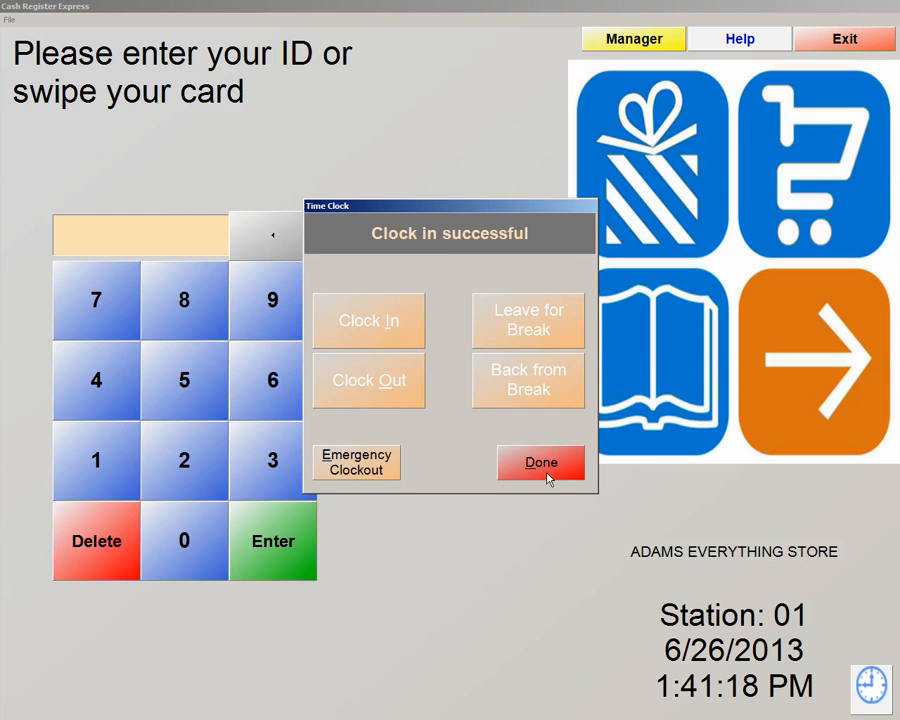
click(541, 465)
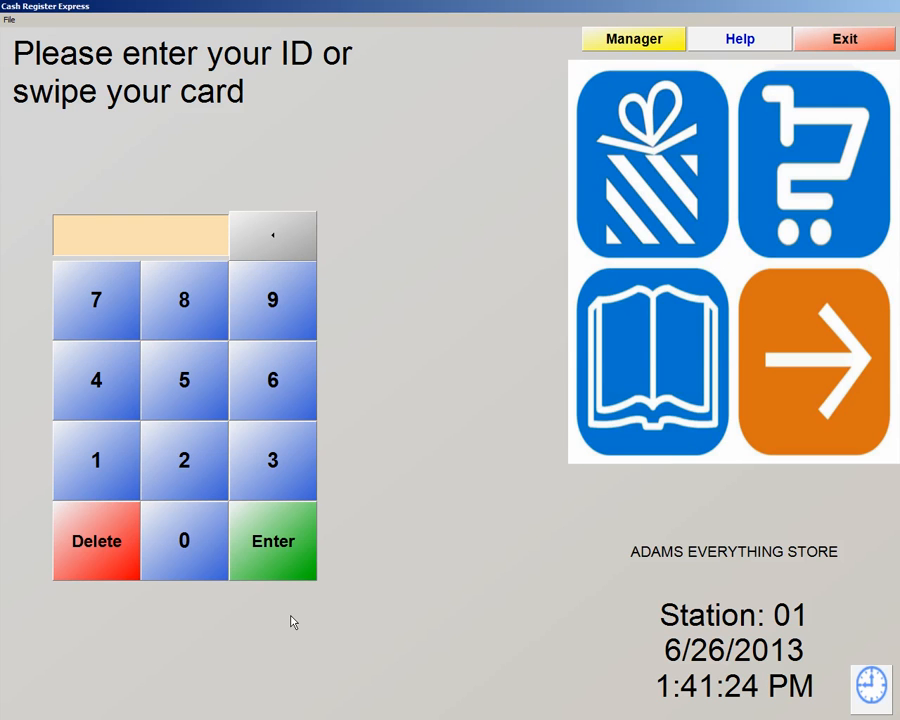
text(01)
key(Return)
text(**)
key(Return)
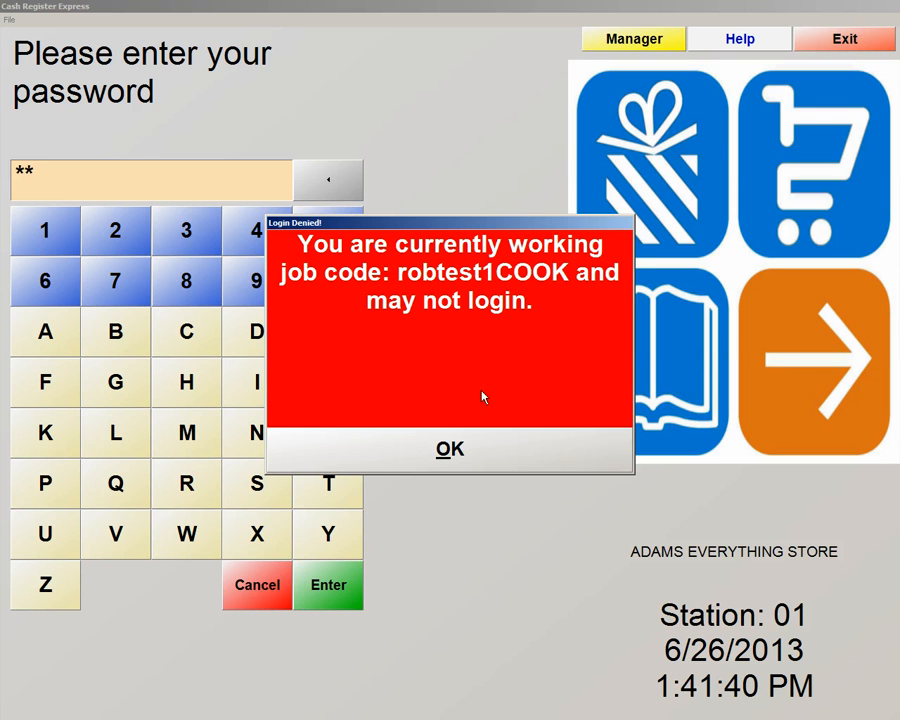
click(452, 451)
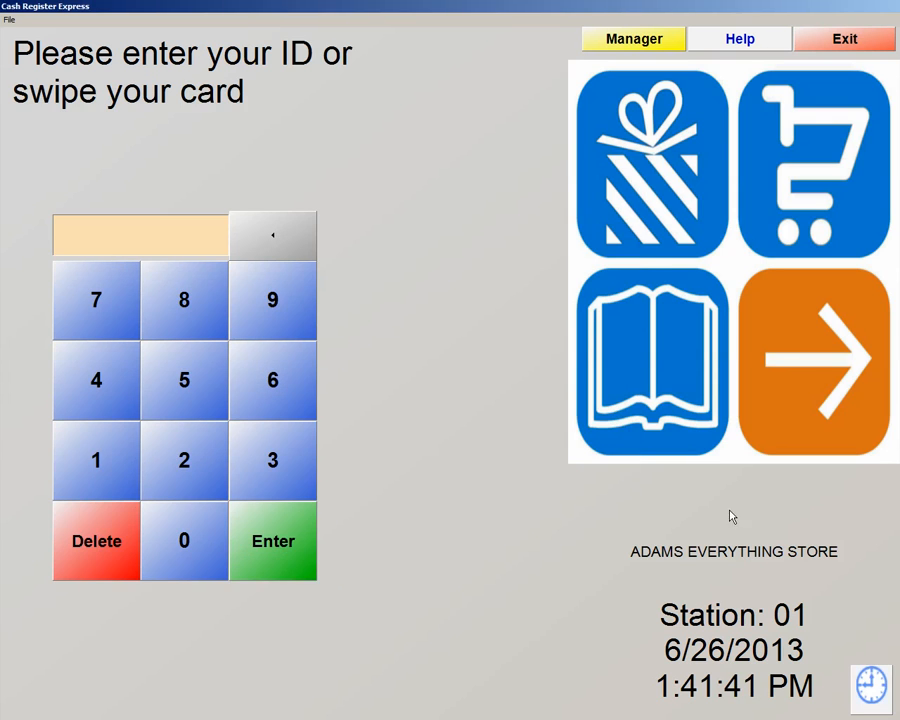
Log in to the time clock with password and cashier ID 1, then clock out of the robtest1COOK shift.
click(874, 700)
text(**)
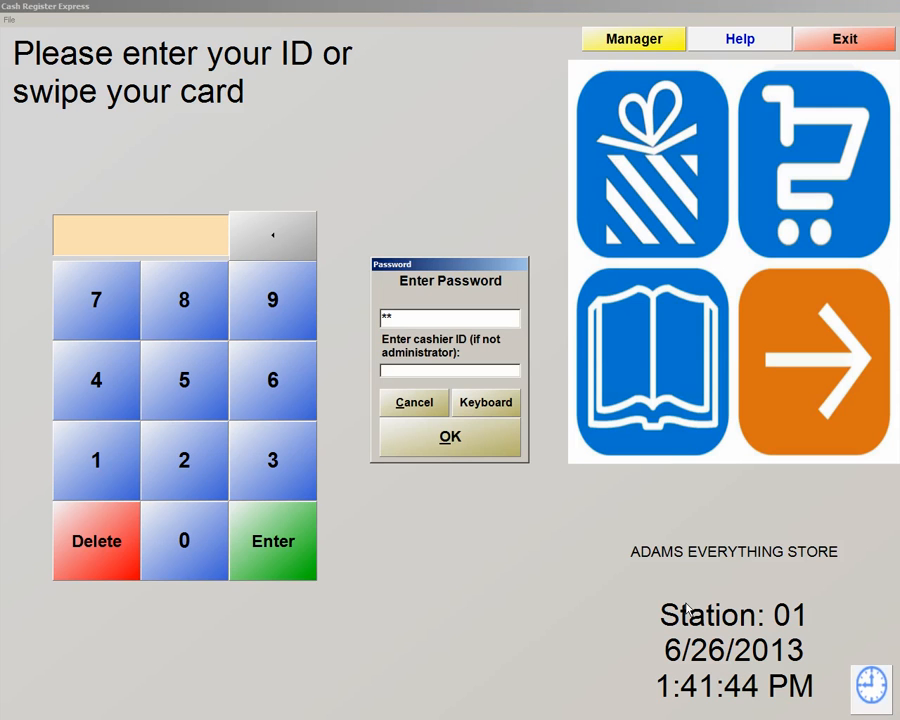
click(437, 313)
key(Tab)
text(1)
key(Return)
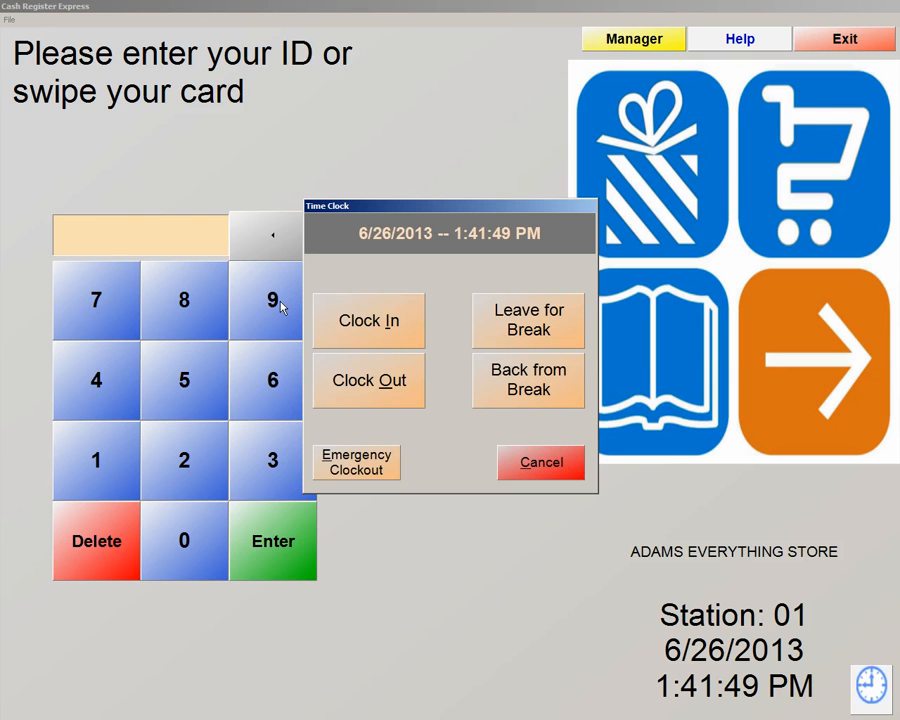
click(379, 379)
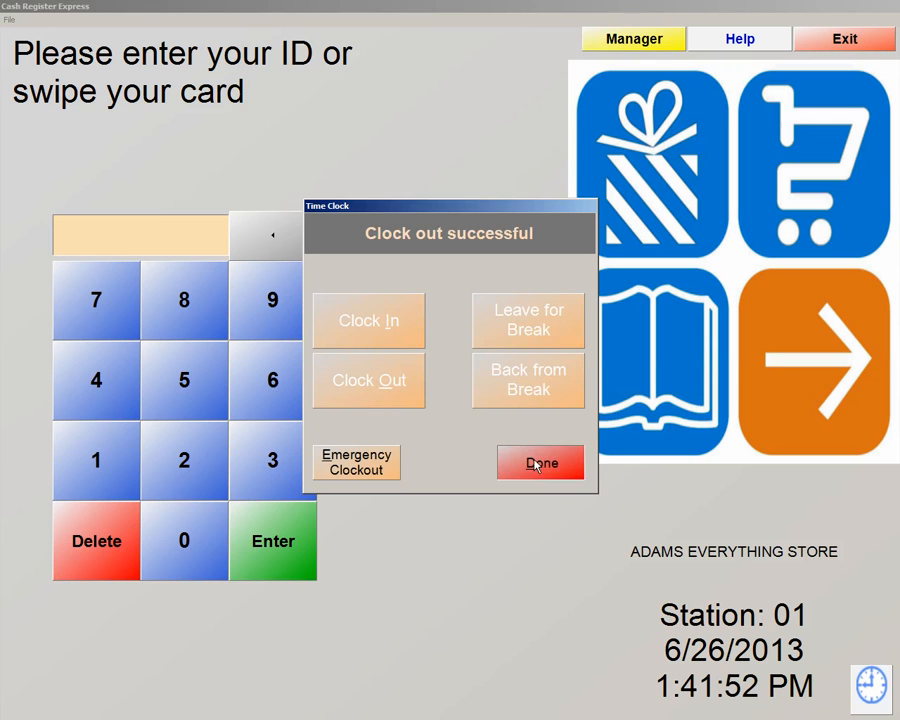
click(534, 462)
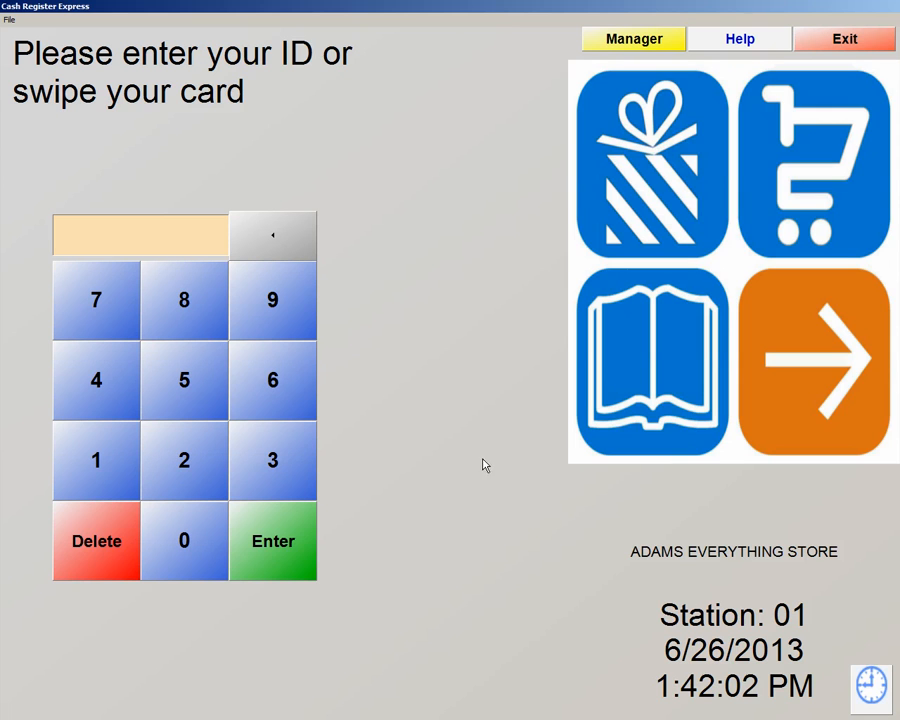
Log in as manager and open Employee Maintenance on employee 01's general information.
click(600, 41)
text(*****)
key(Tab)
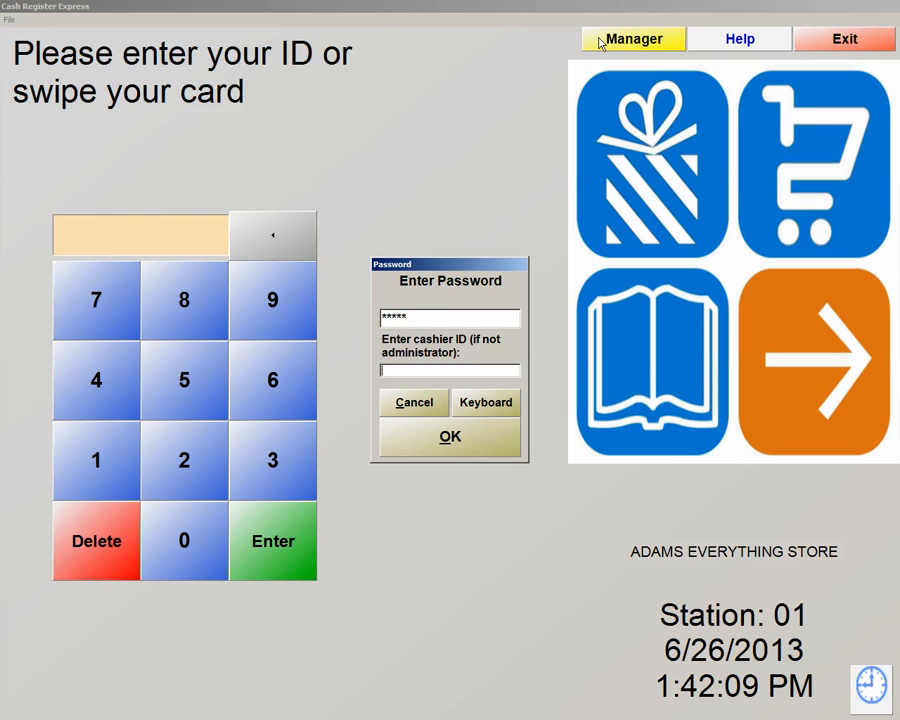
key(Return)
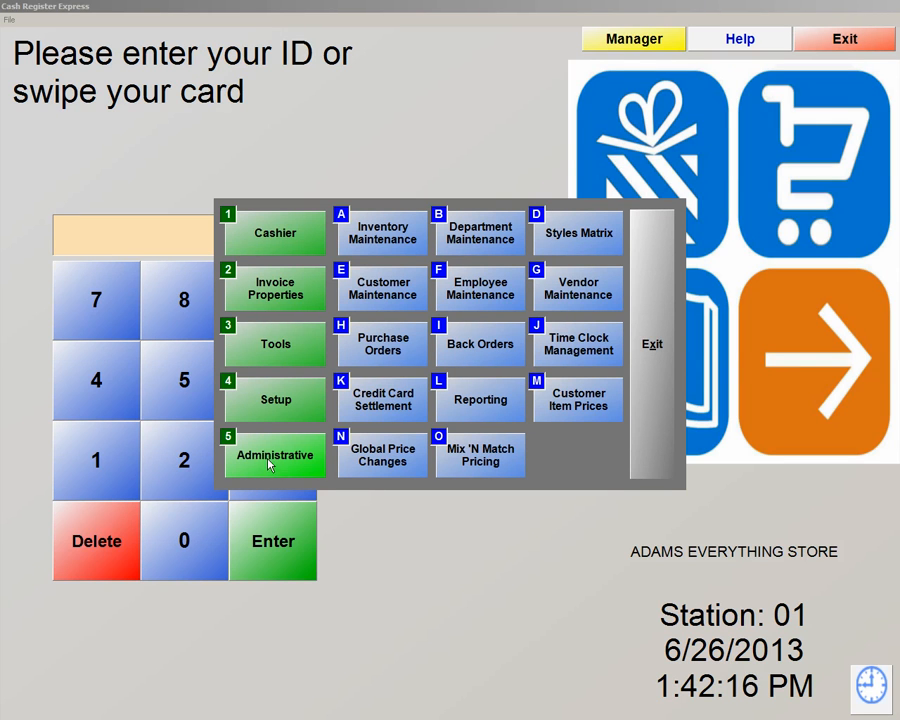
click(480, 296)
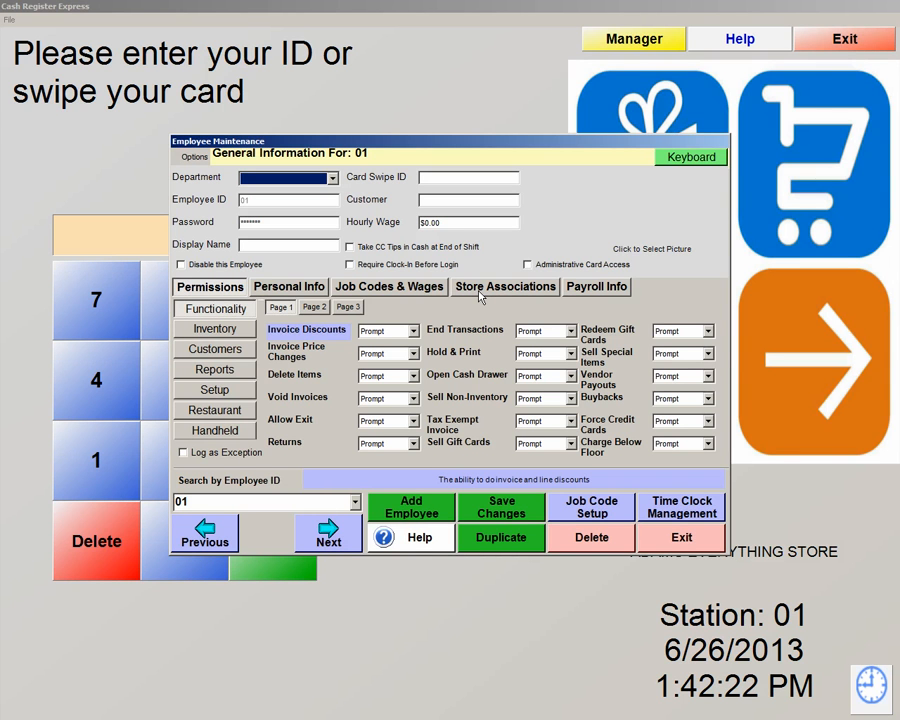
Widen the JobCode column and change the first entry's start to 1:00:13 PM, giving 42 minutes.
click(687, 510)
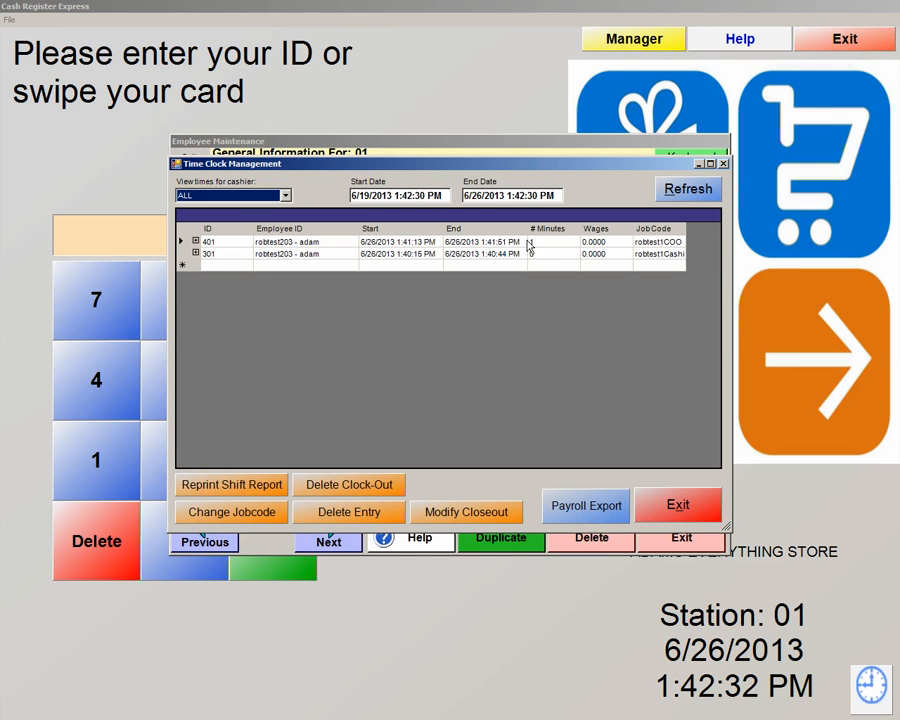
drag(687, 231, 712, 231)
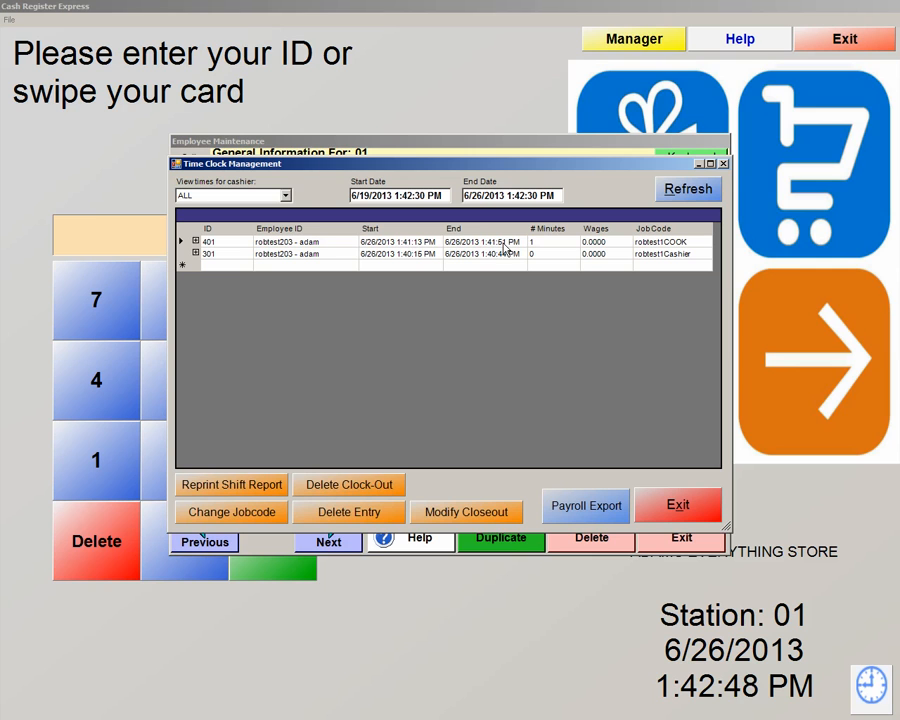
click(415, 242)
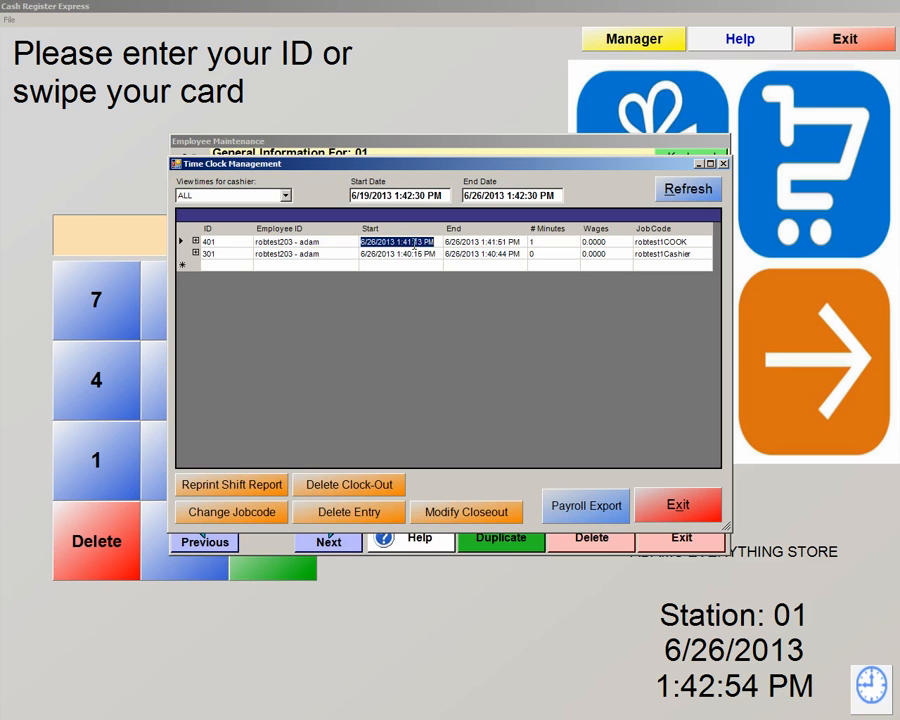
click(410, 243)
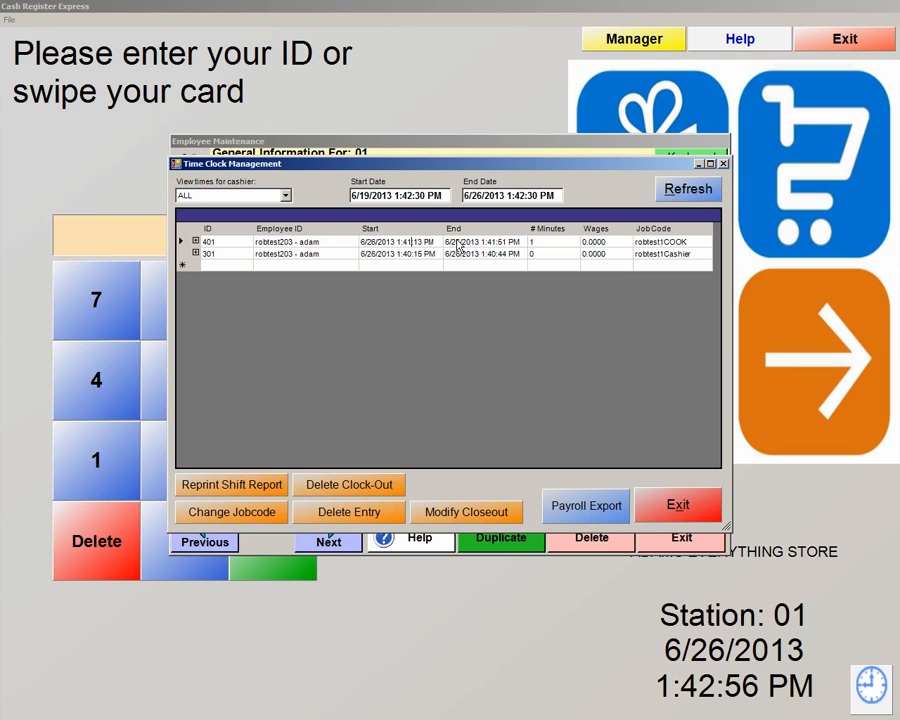
key(BackSpace)
key(BackSpace)
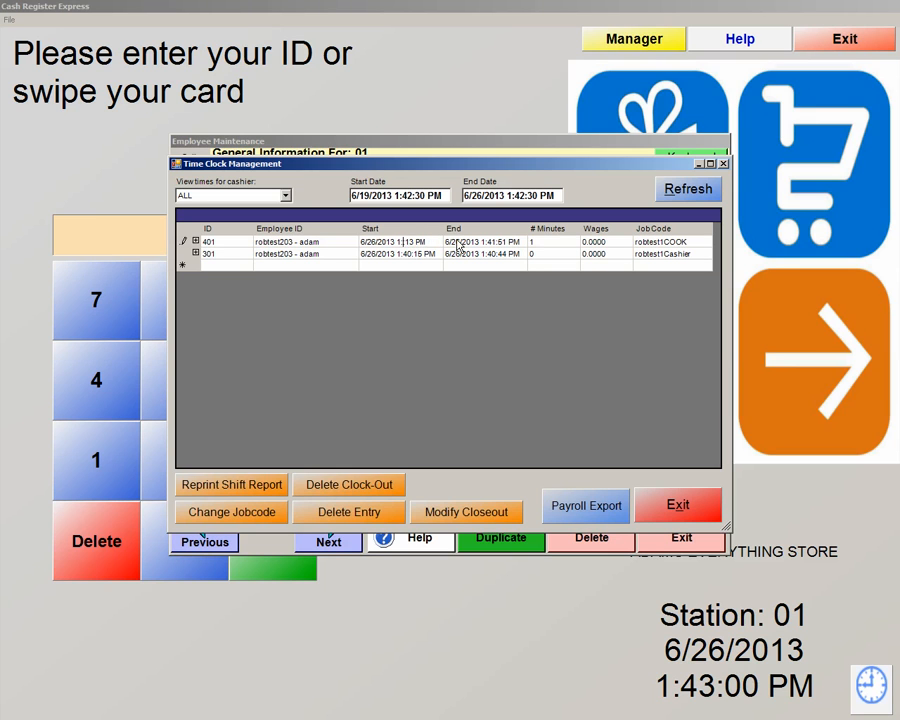
text(00:)
click(485, 246)
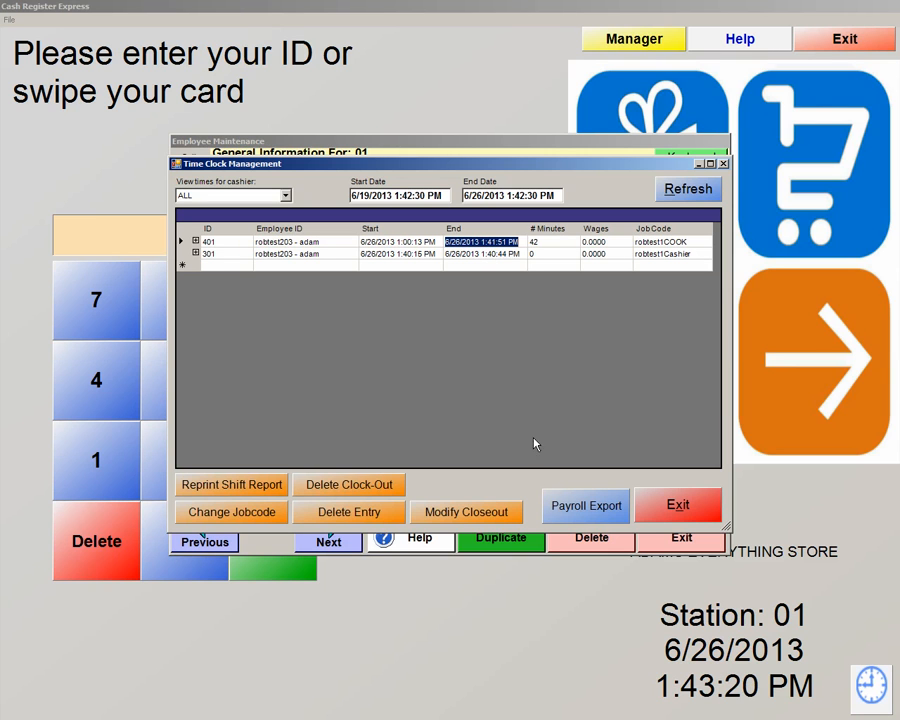
Exit Payroll Export without exporting, then close Time Clock Management to return to Employee Maintenance.
click(578, 517)
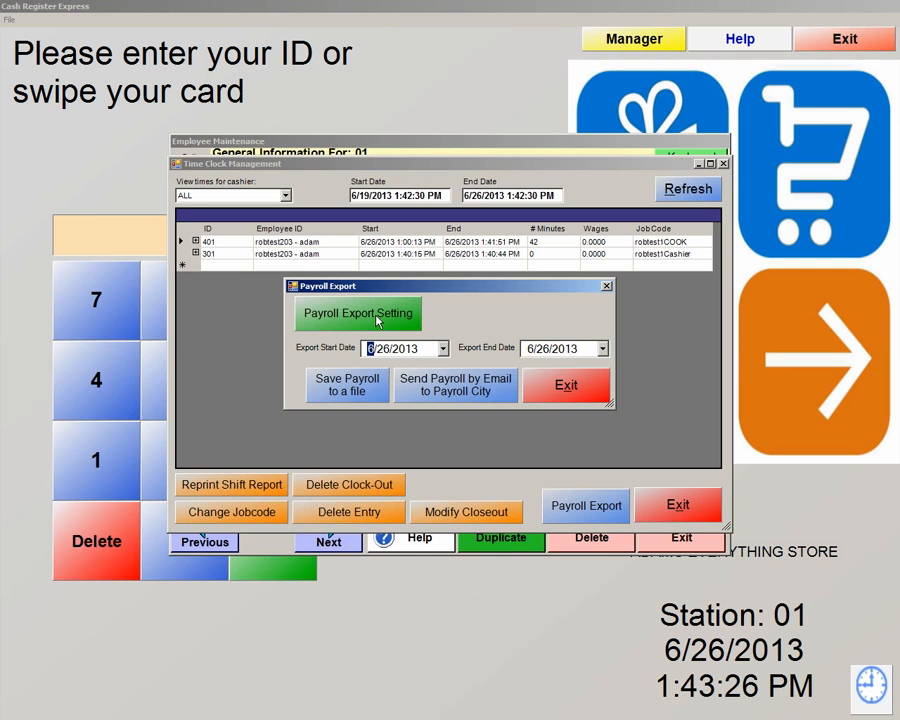
click(571, 391)
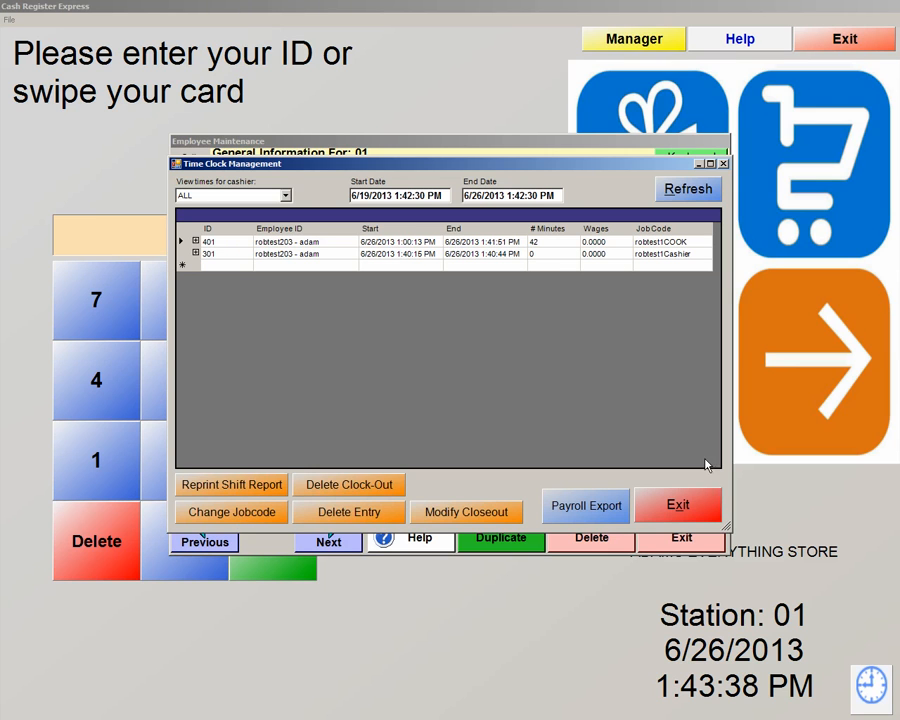
click(706, 505)
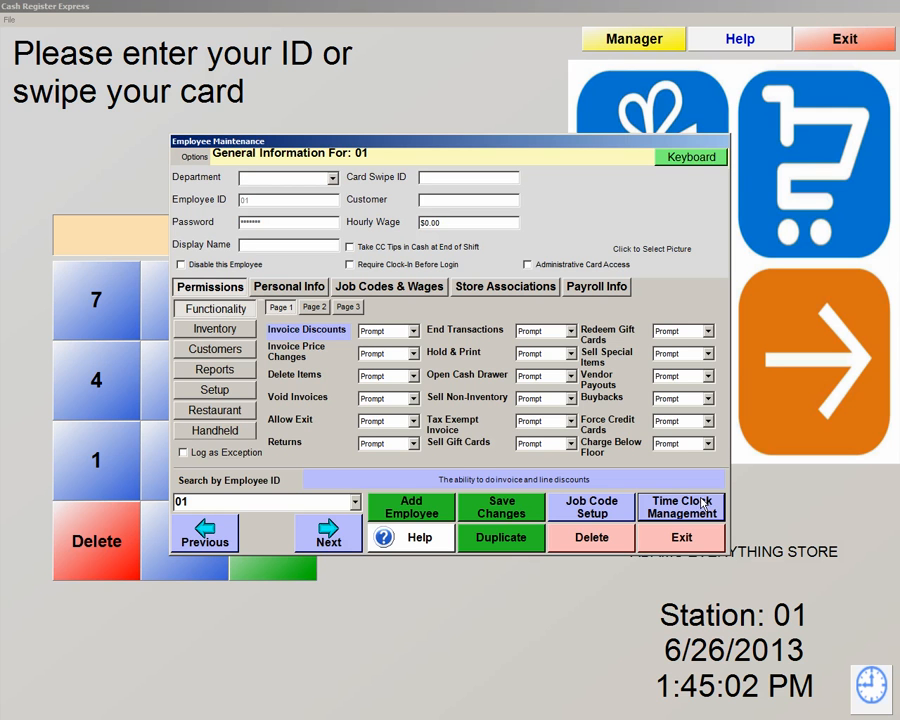
Leave Employee Maintenance and launch the Labor Scheduler from the manager Tools menu.
click(700, 538)
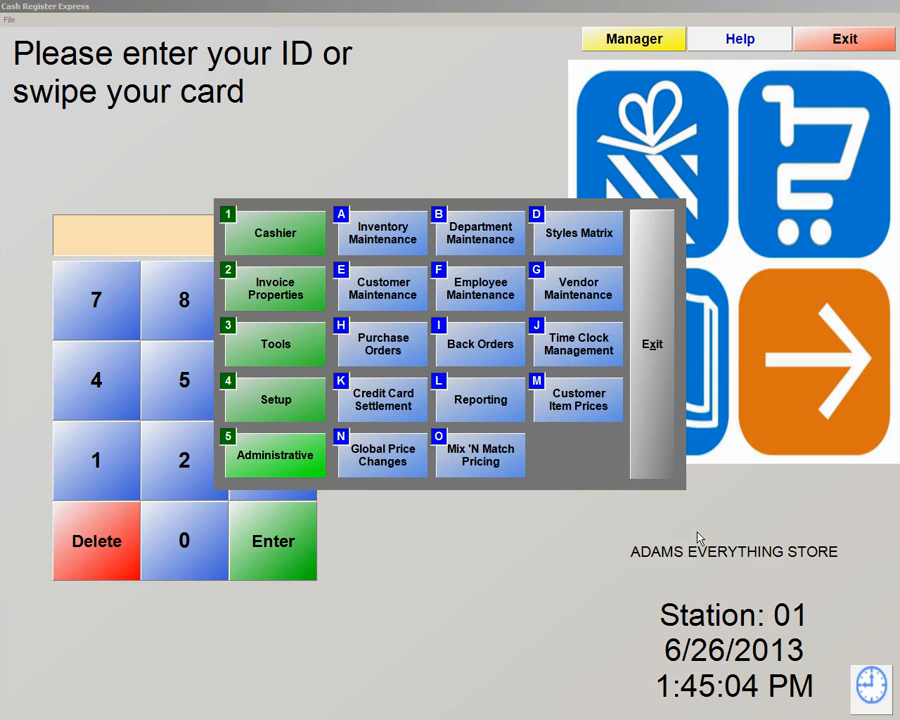
click(258, 343)
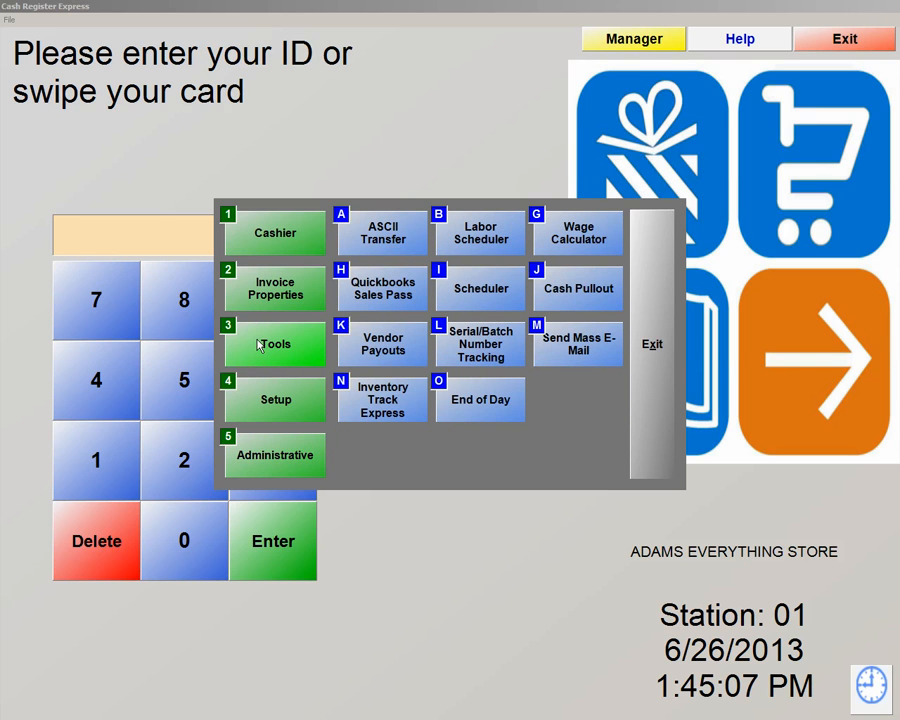
click(485, 238)
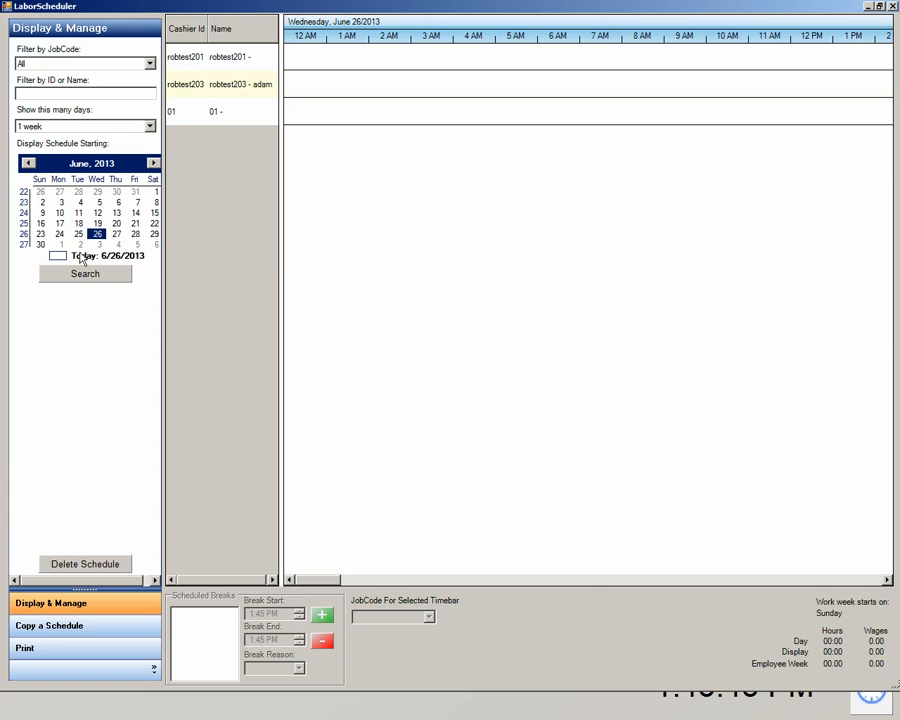
With the job code filter at All, draw a 5:00 AM–2:00 PM shift for the second cashier on June 26.
click(150, 64)
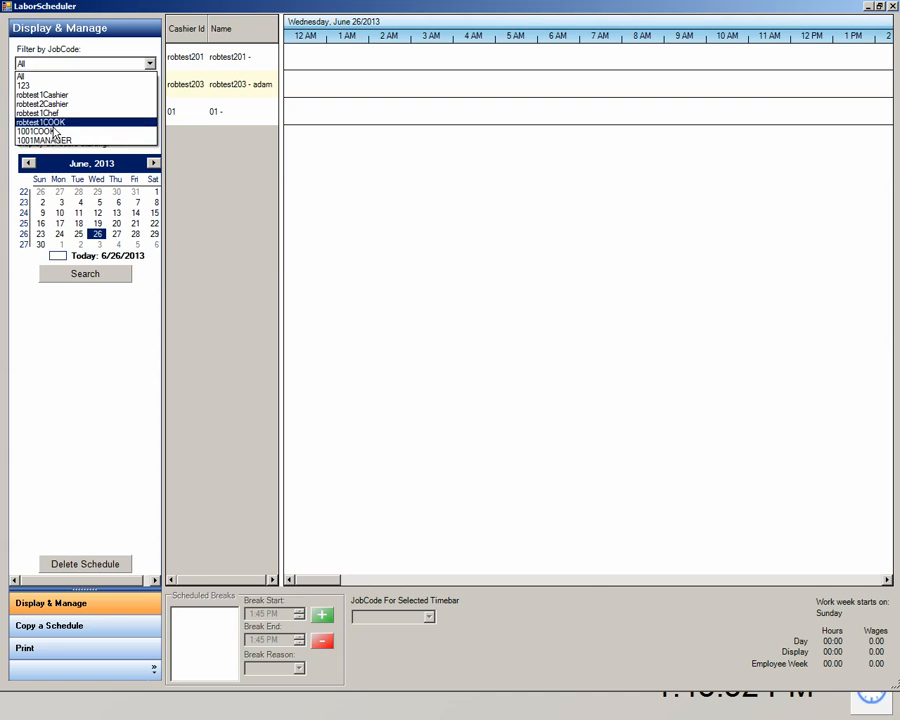
click(34, 64)
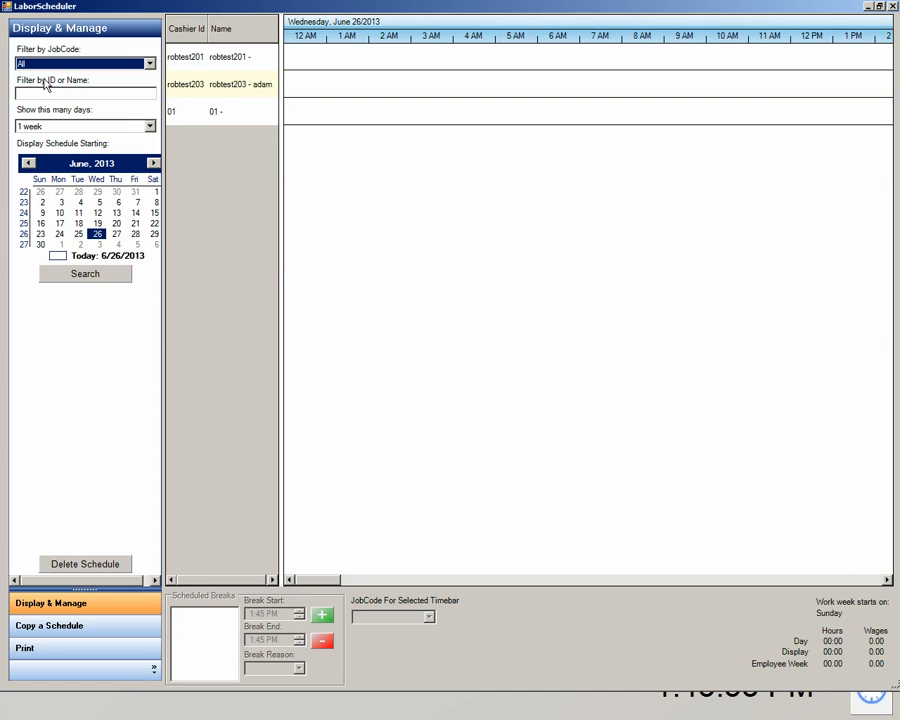
click(224, 90)
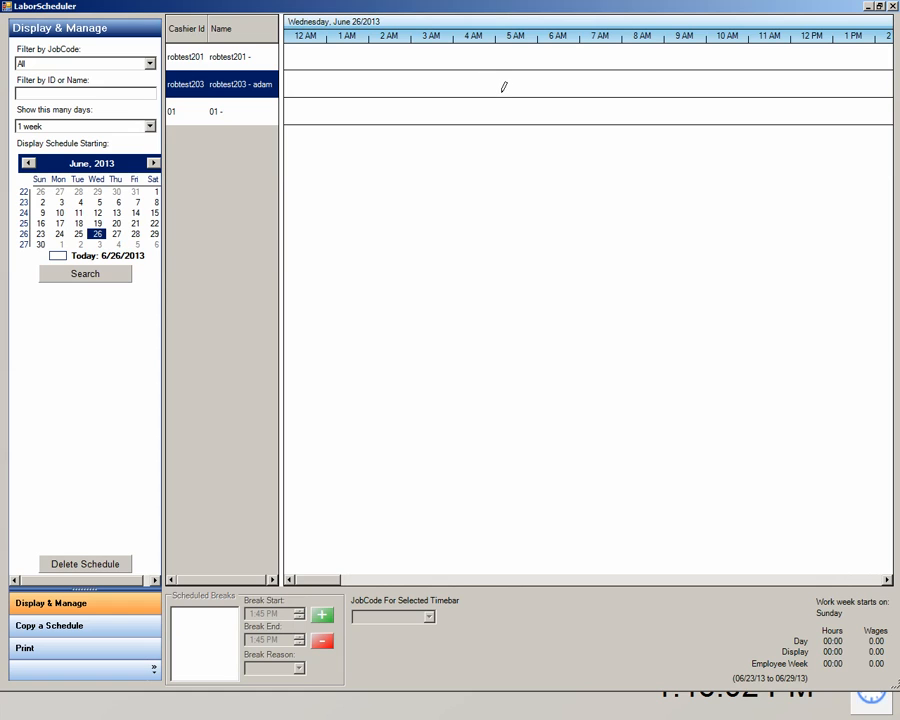
drag(497, 85, 877, 95)
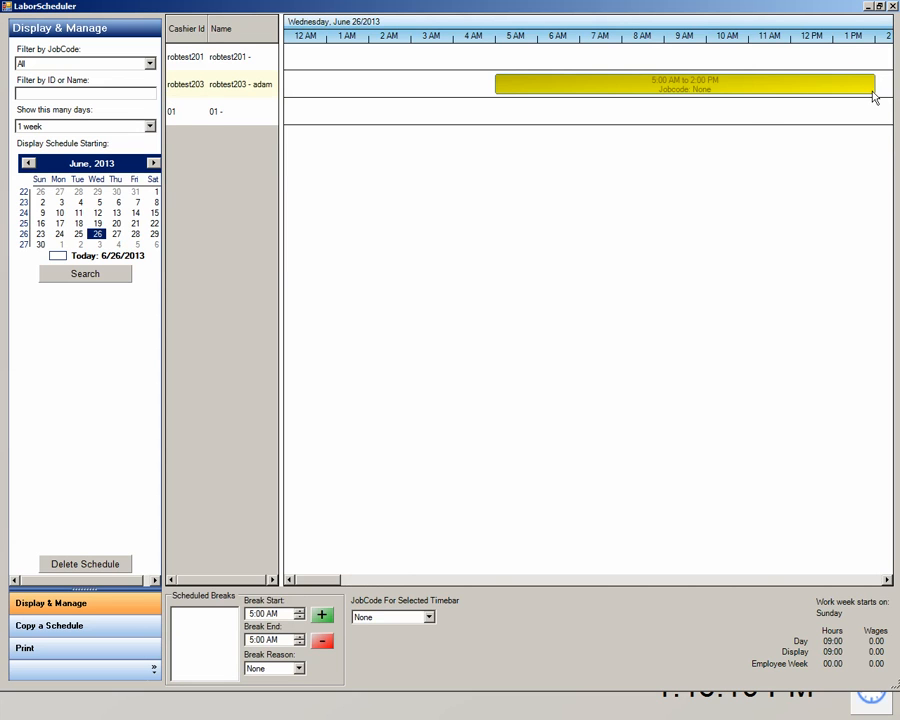
click(625, 88)
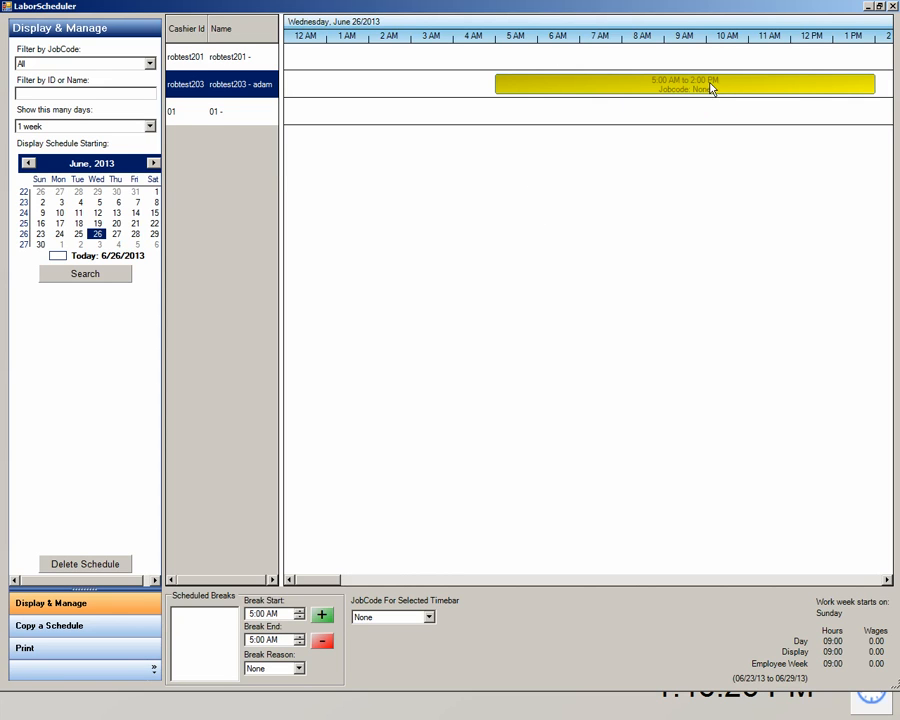
mouse_move(712, 88)
Save the June 26 shift, add the same 5 AM–2 PM shift on June 27, and recheck both dates.
click(106, 277)
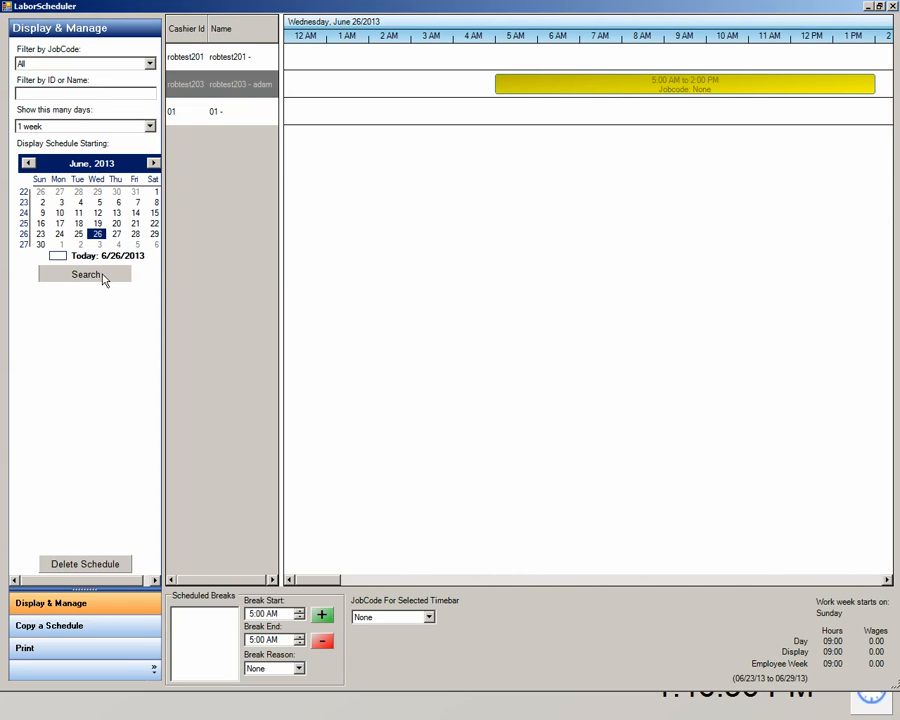
click(231, 84)
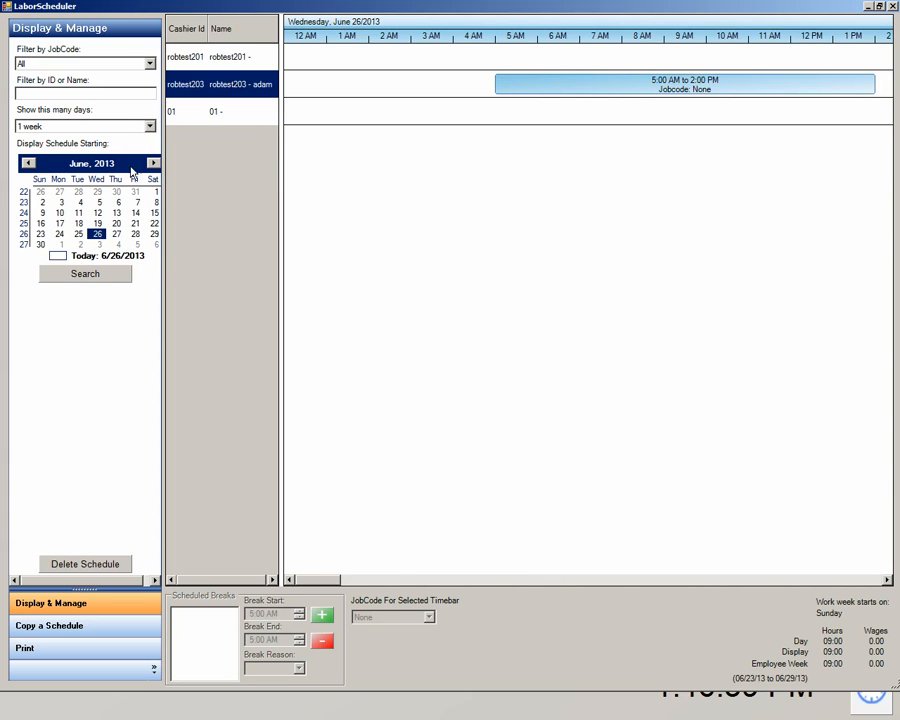
click(116, 233)
click(236, 85)
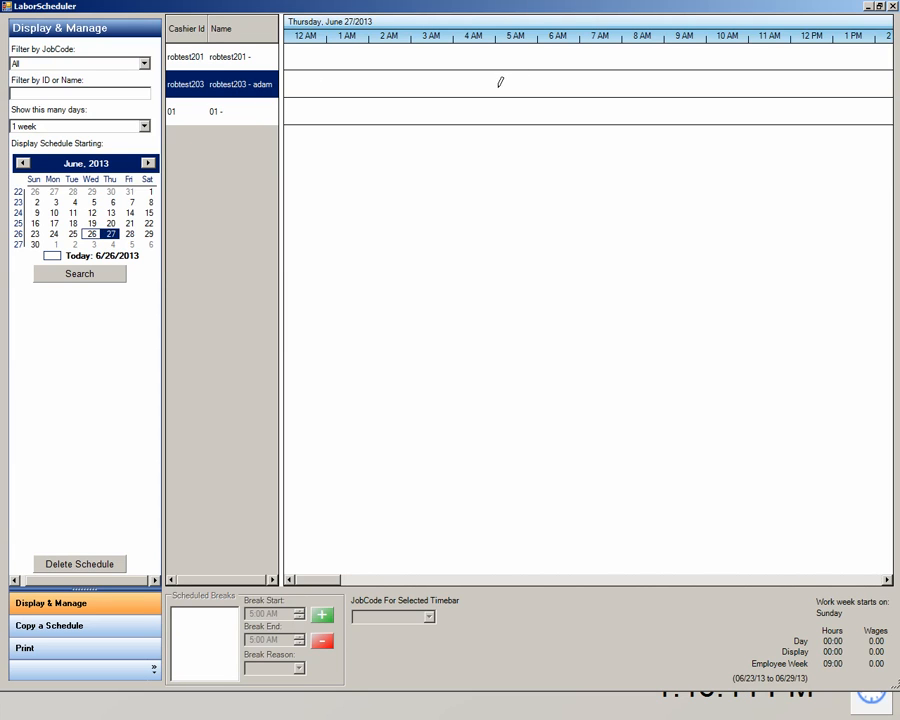
drag(496, 84, 875, 84)
click(61, 279)
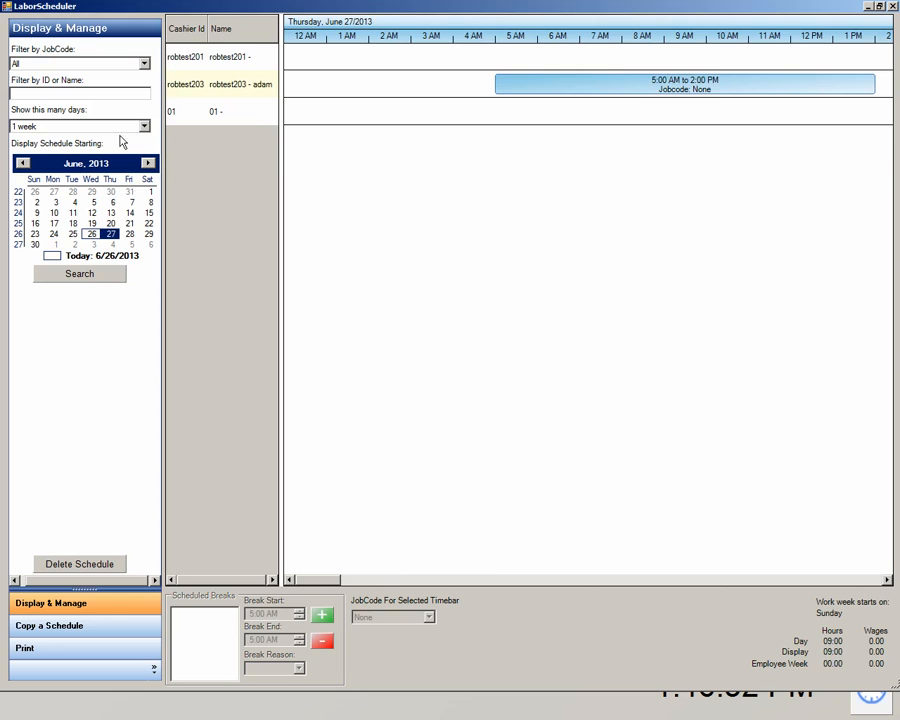
click(91, 234)
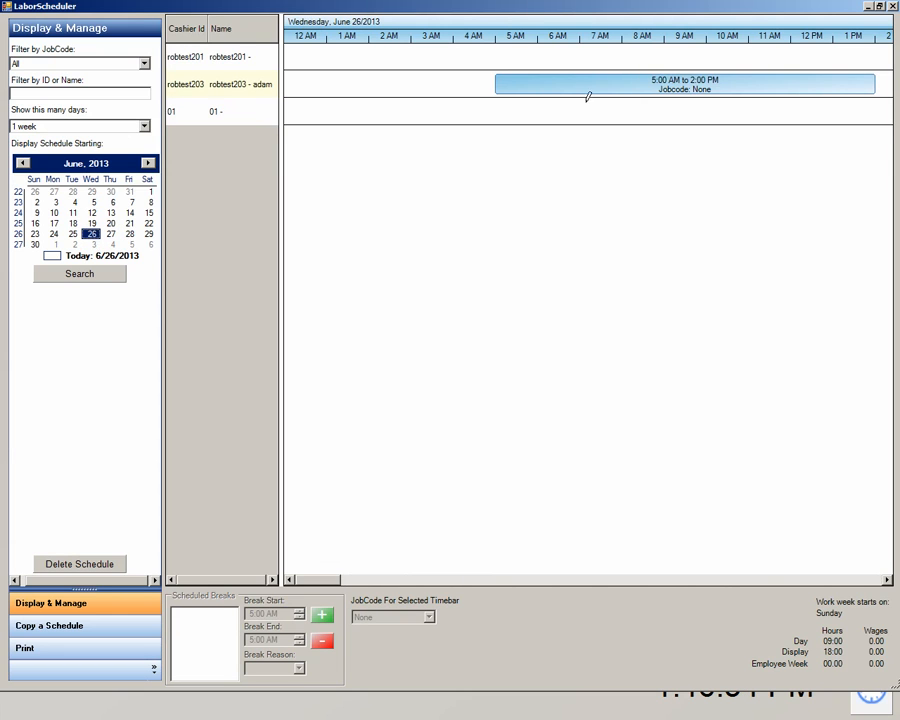
click(110, 235)
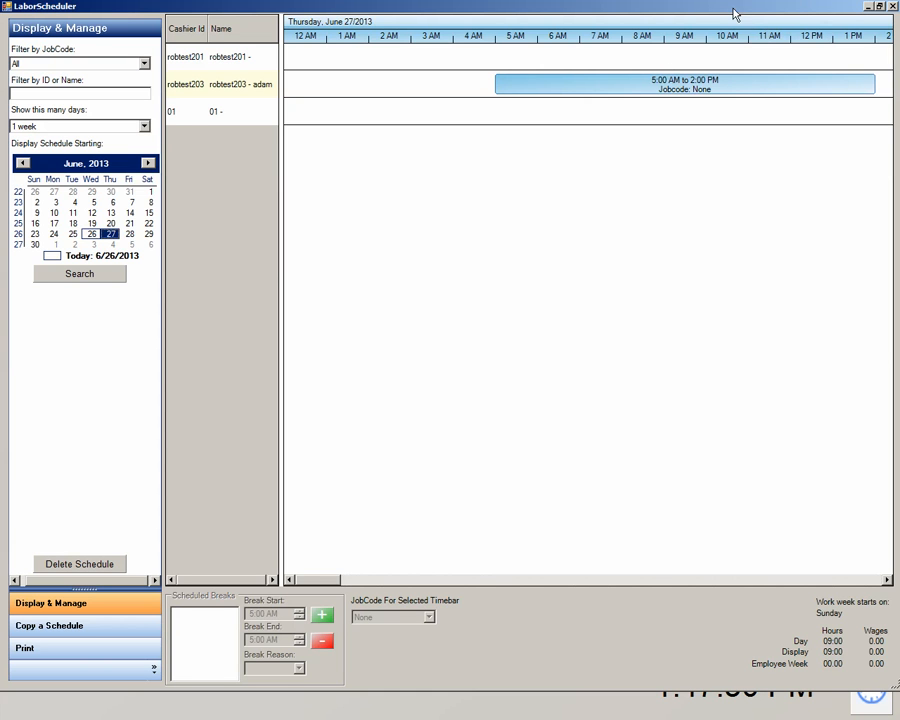
Close the Labor Scheduler and open Labor Schedule Settings under the Setup Screen's System Access.
click(894, 7)
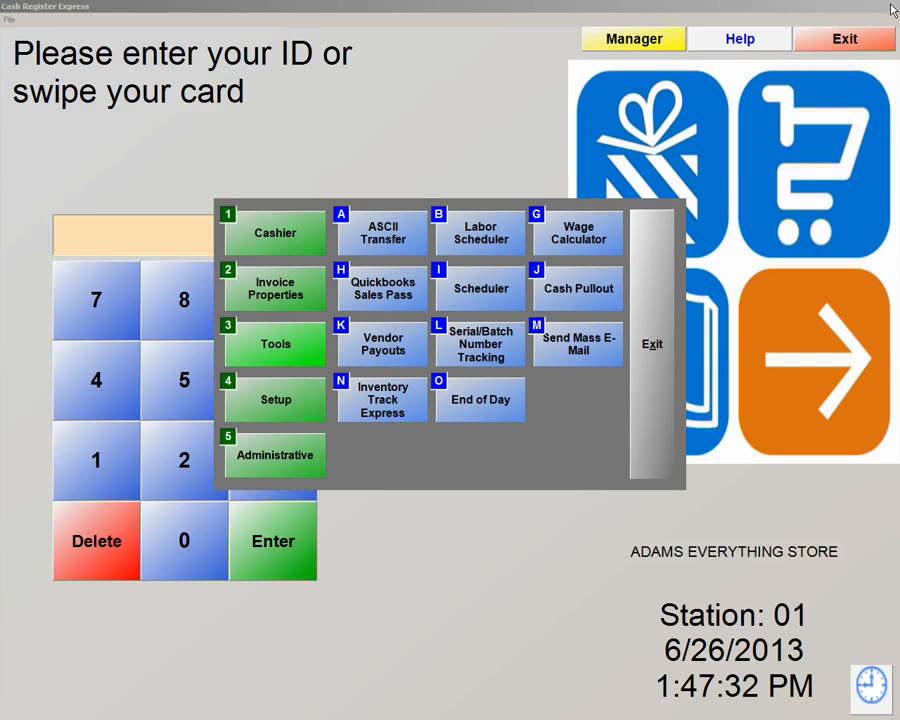
click(257, 403)
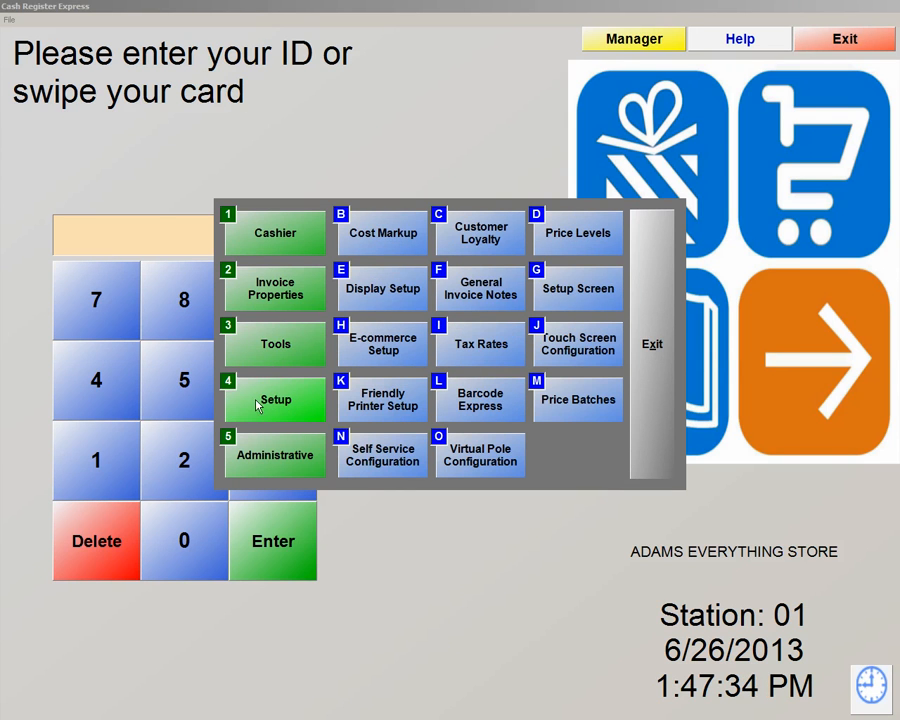
click(576, 290)
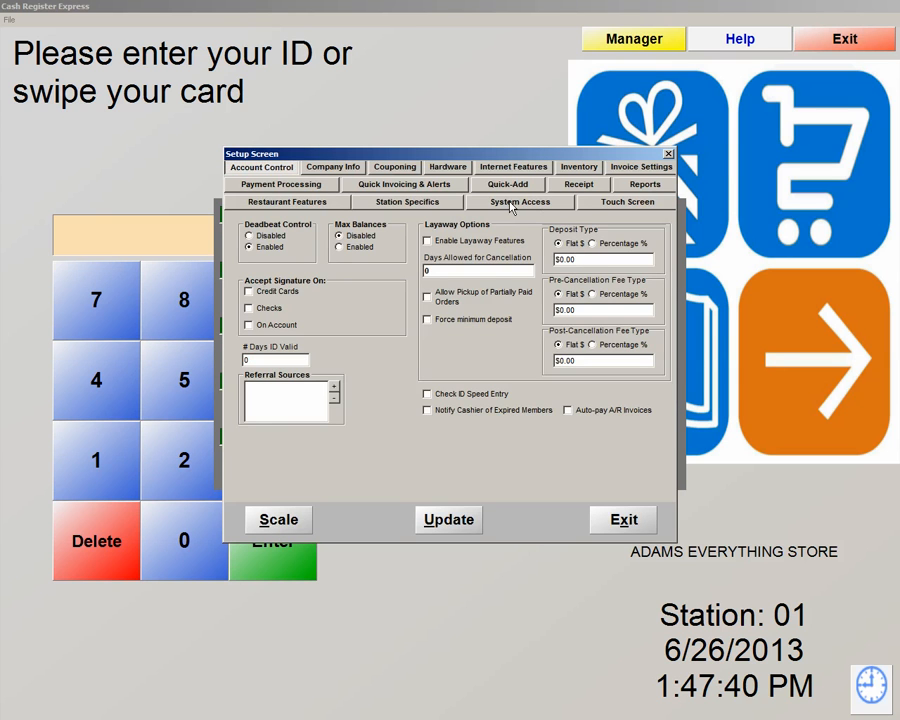
click(512, 207)
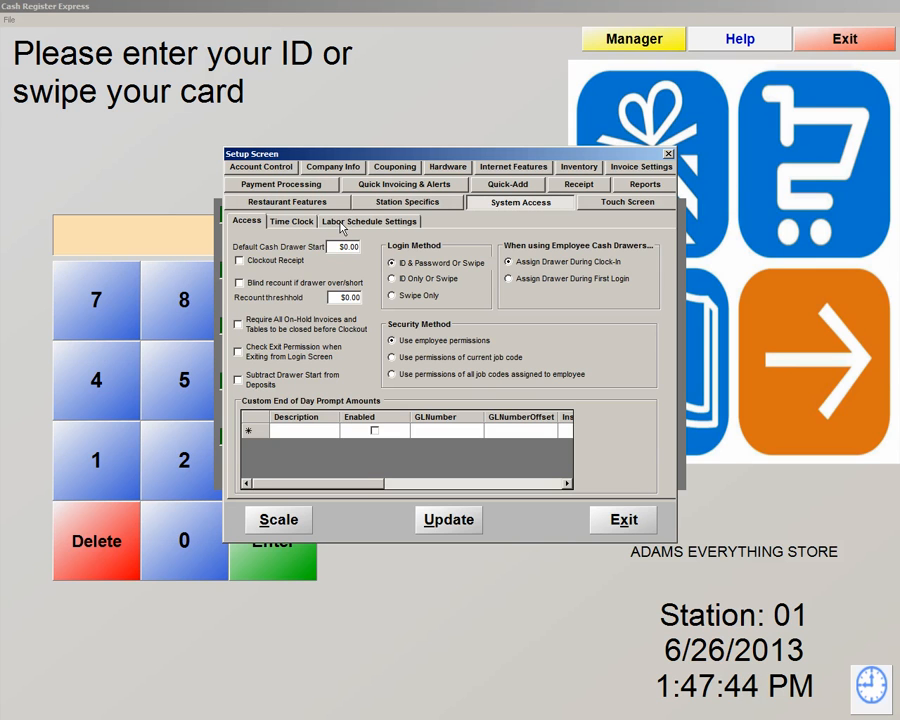
click(341, 223)
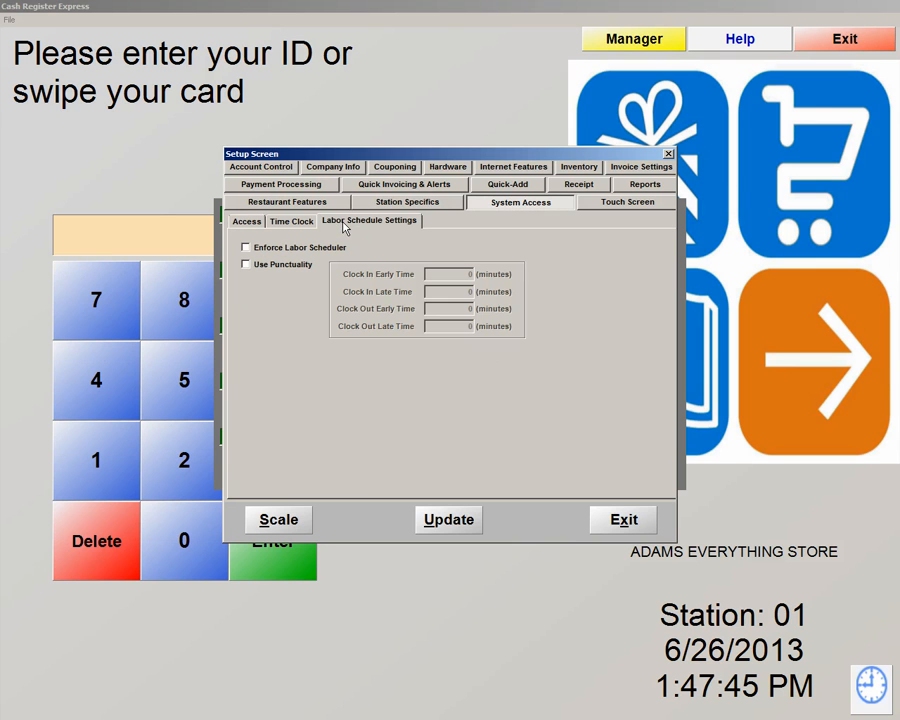
Try Enforce Labor Scheduler and Use Punctuality, leave both unchecked, and exit the Setup Screen.
click(246, 249)
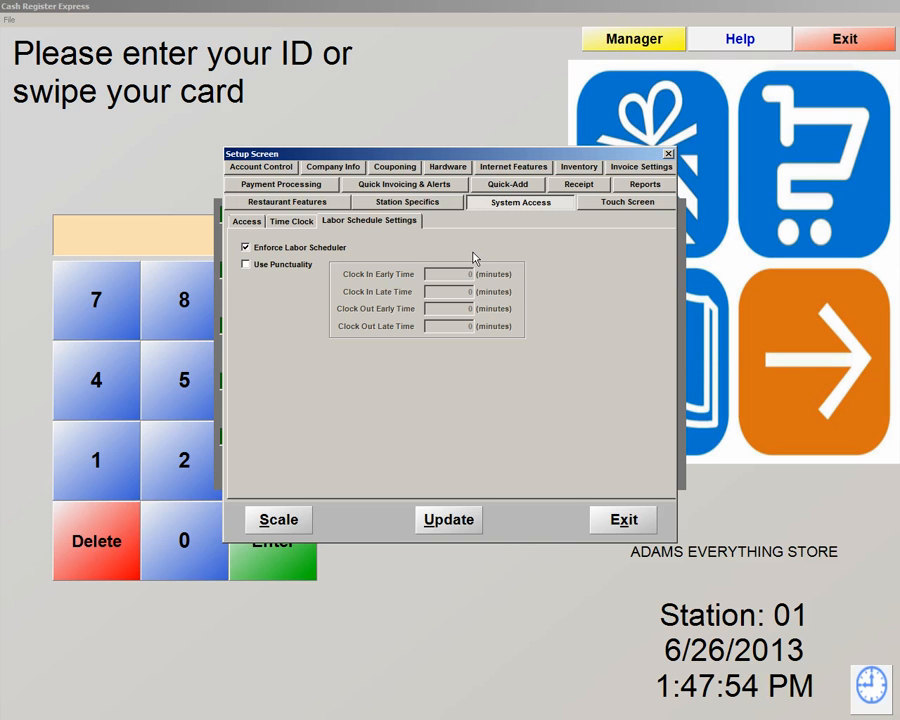
click(246, 265)
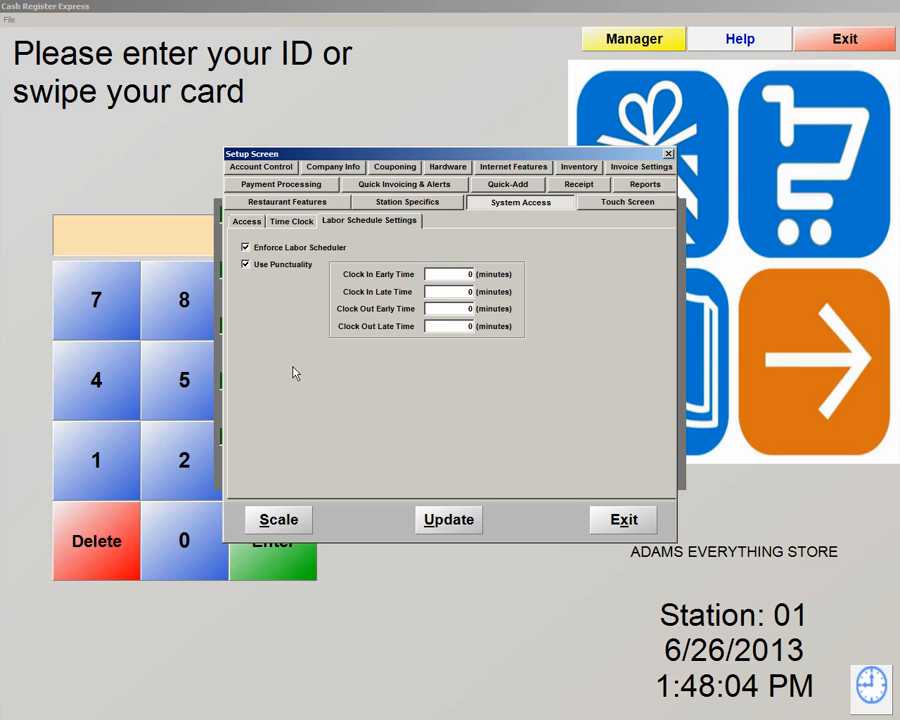
click(272, 266)
click(258, 252)
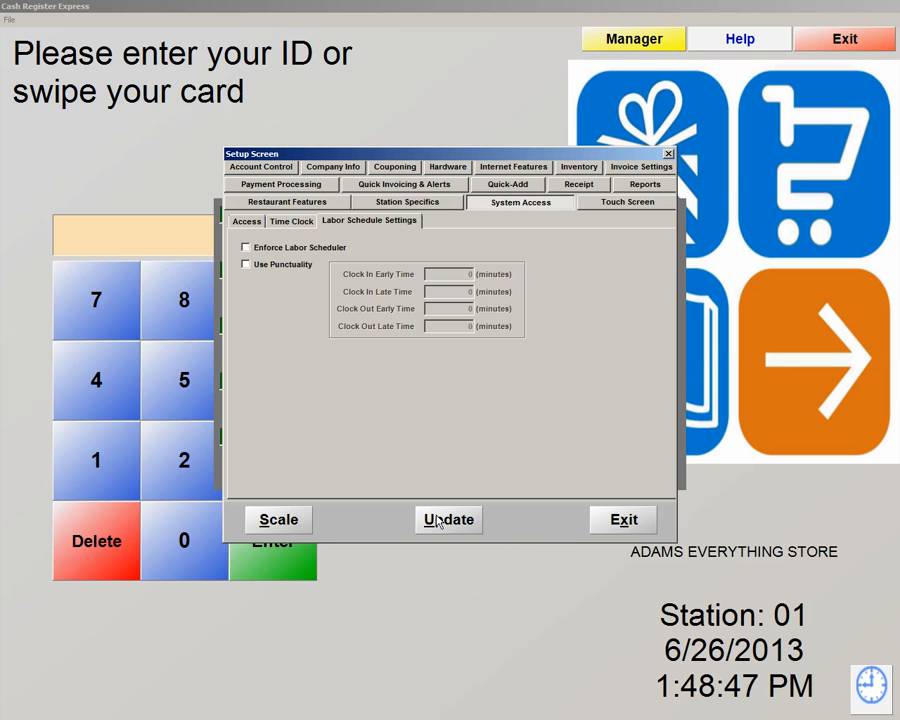
click(624, 524)
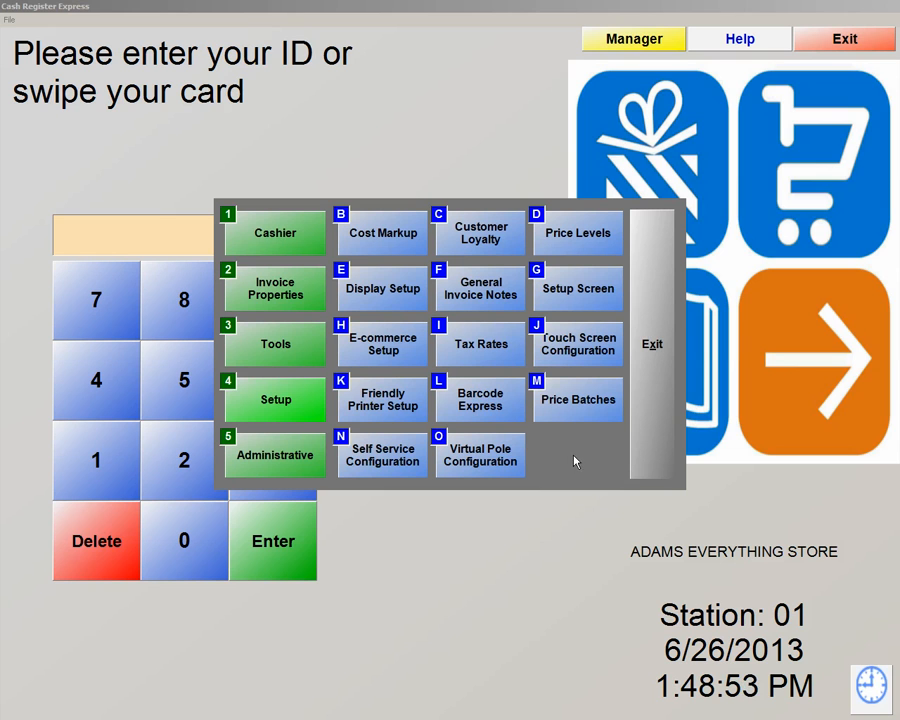
Run the Employee Hours and Wages report with start date 6/24/2013 through 6/26/2013.
click(256, 459)
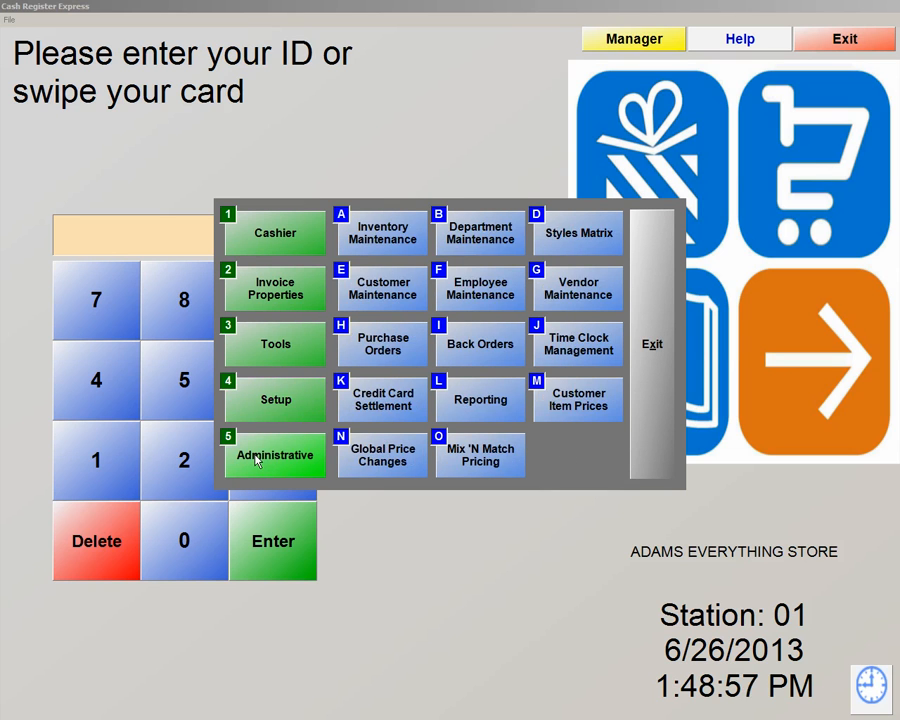
click(497, 404)
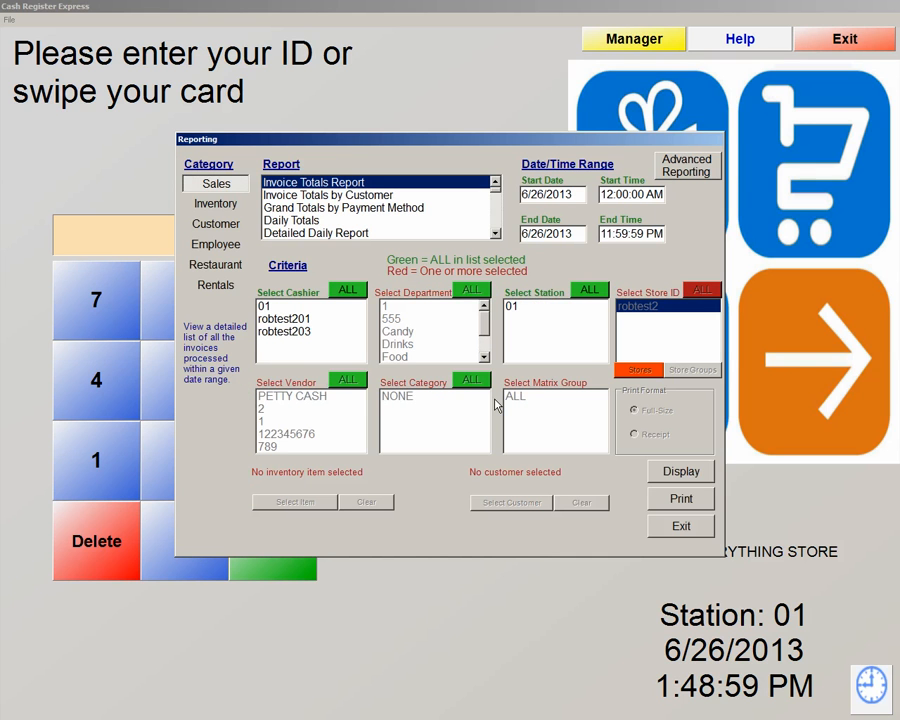
click(210, 246)
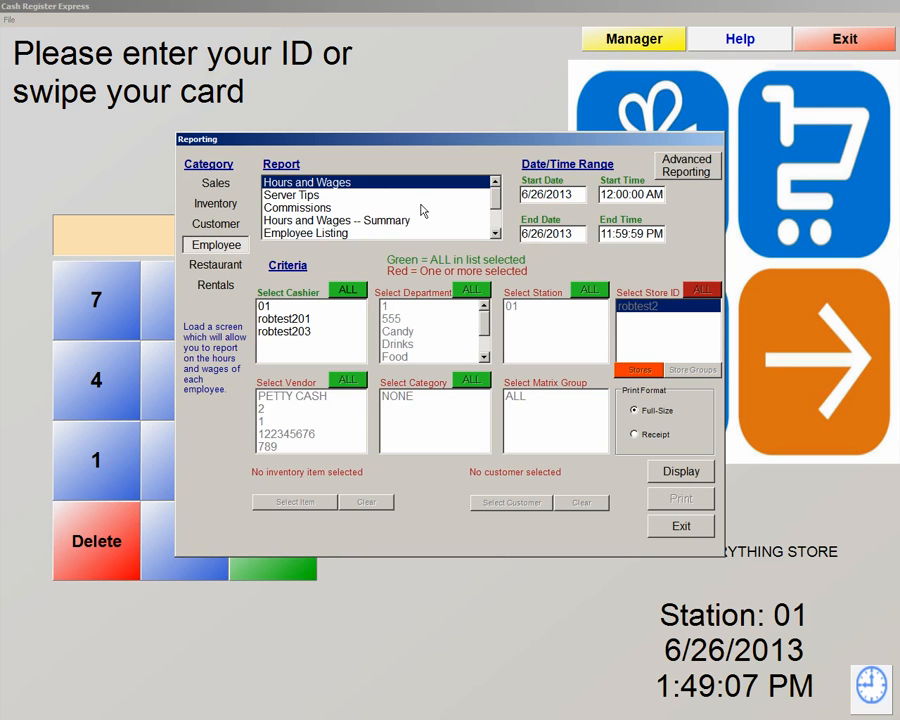
mouse_move(497, 197)
mouse_down()
mouse_move(498, 219)
mouse_move(498, 190)
mouse_up()
click(545, 194)
key(BackSpace)
text(4)
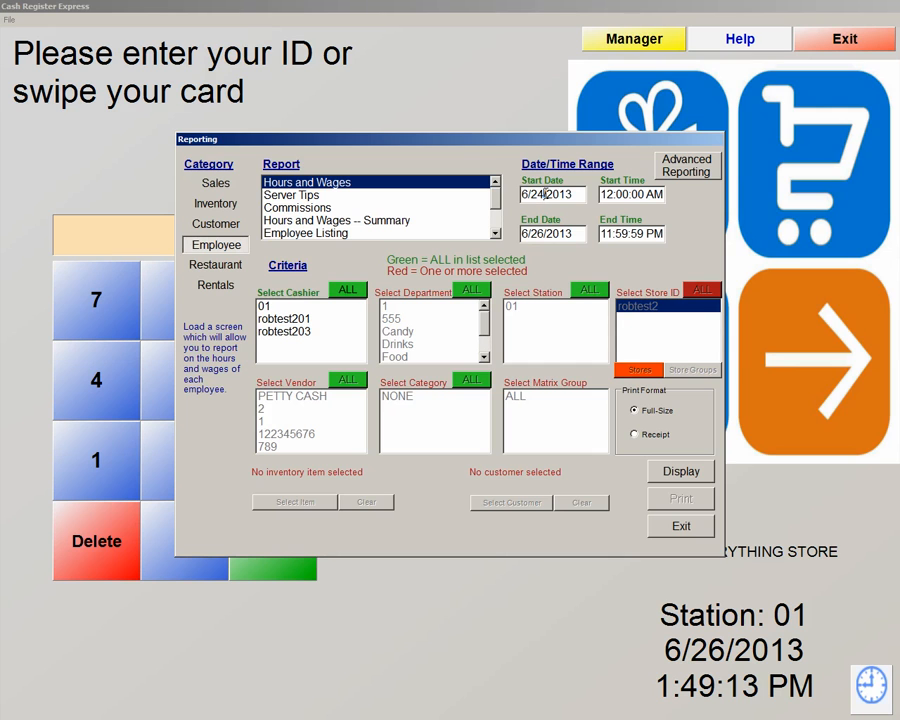
click(678, 474)
click(673, 470)
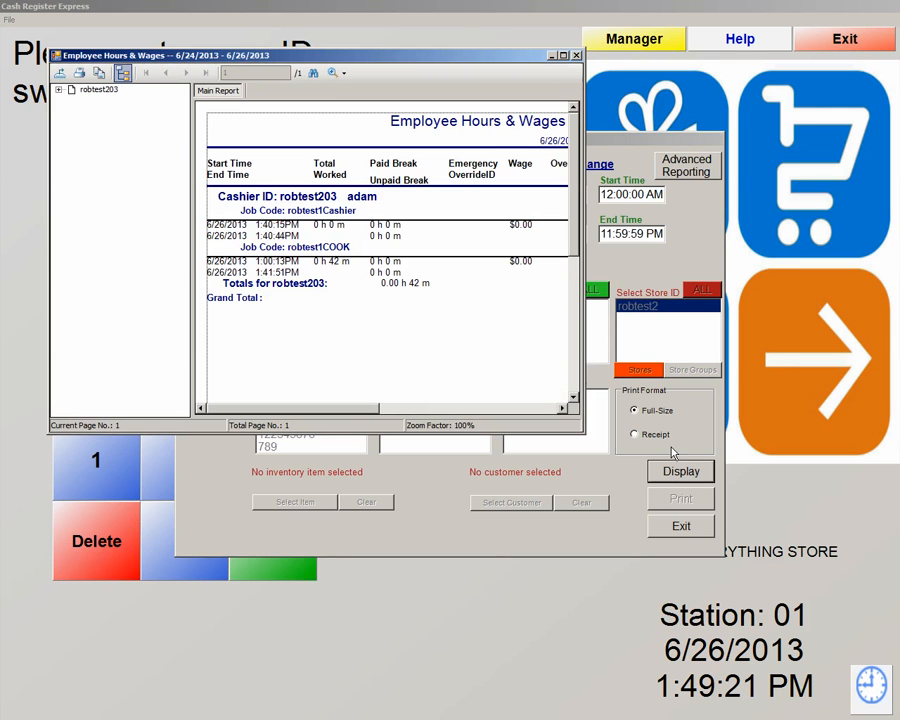
Maximize the report, cancel the export after checking file types, close the viewer, and select Server Tips.
click(563, 56)
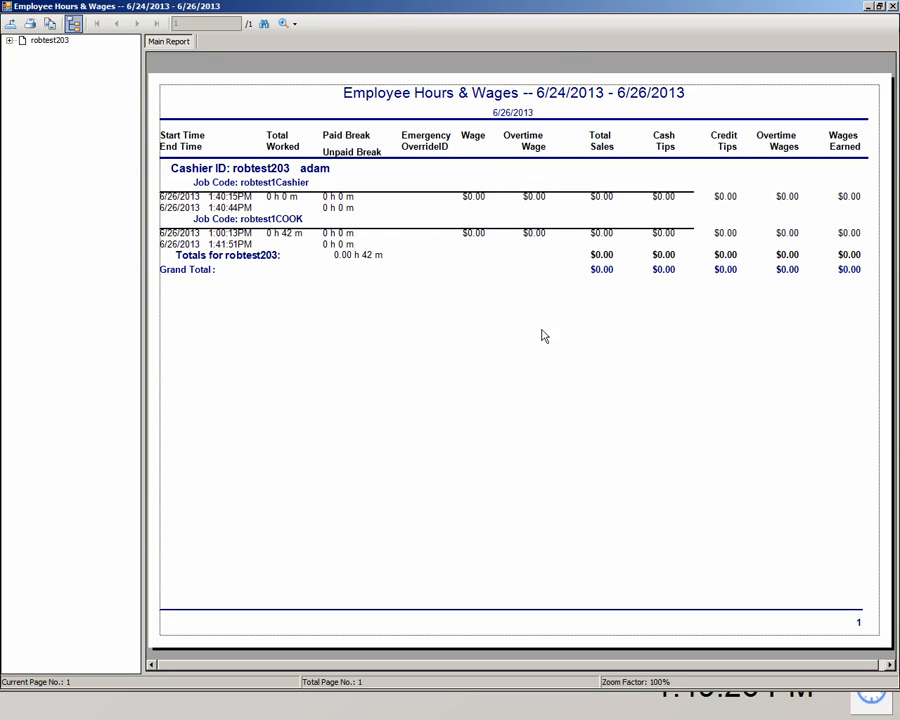
click(10, 23)
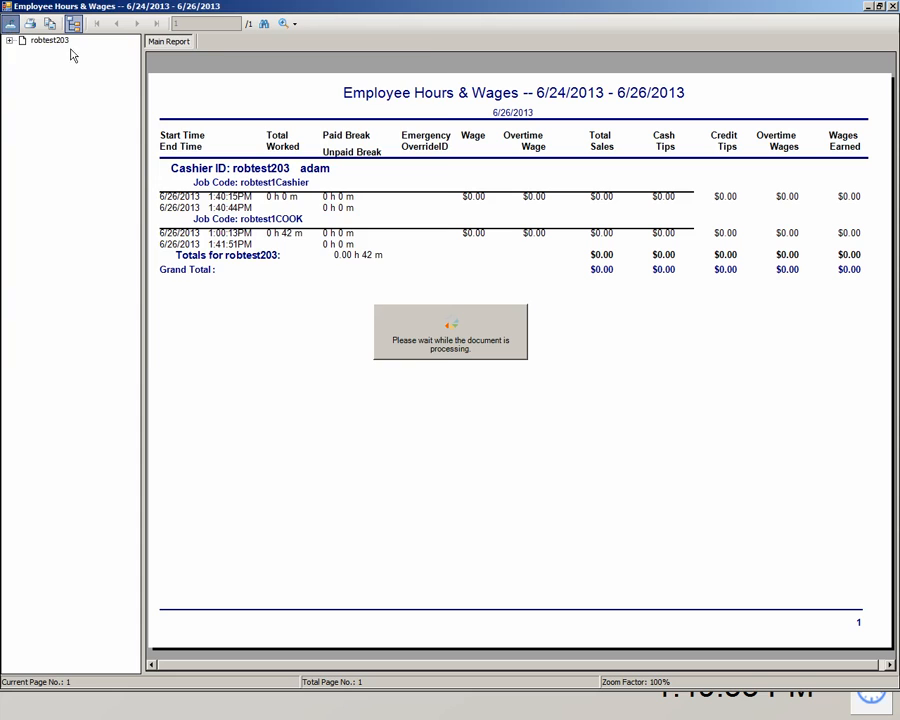
click(436, 319)
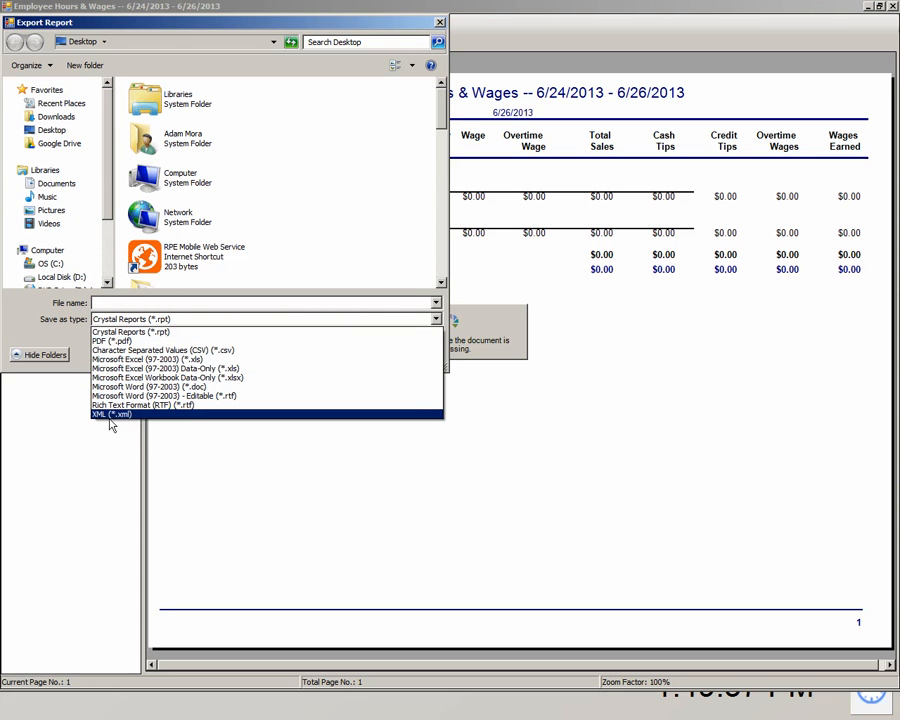
click(441, 24)
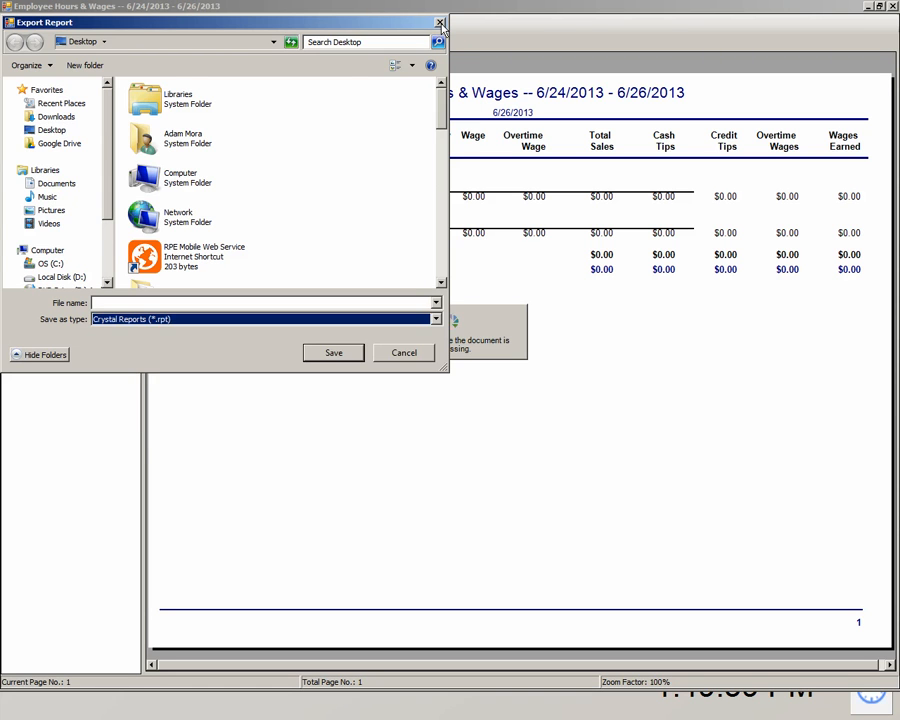
click(441, 24)
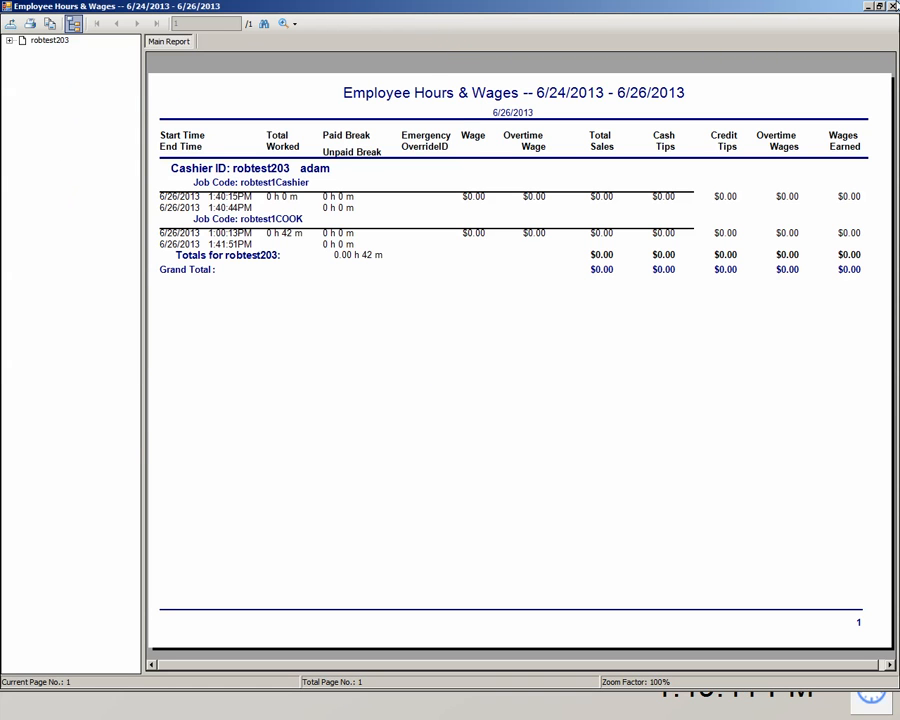
click(893, 6)
click(298, 196)
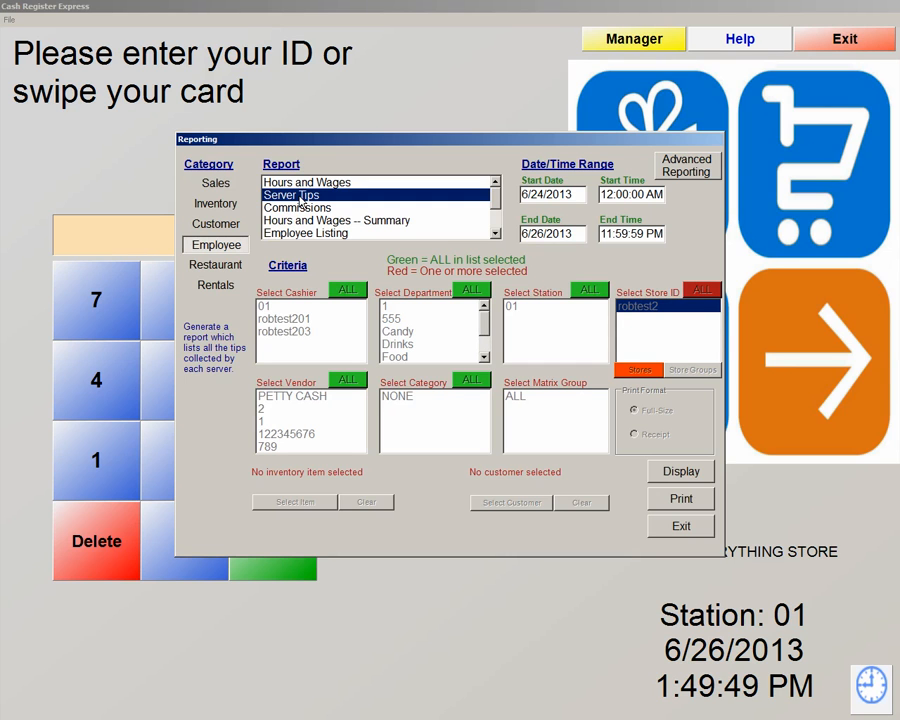
Browse the employee reports down to Labor Cost Percentage, then bring up the Sales report list.
click(308, 208)
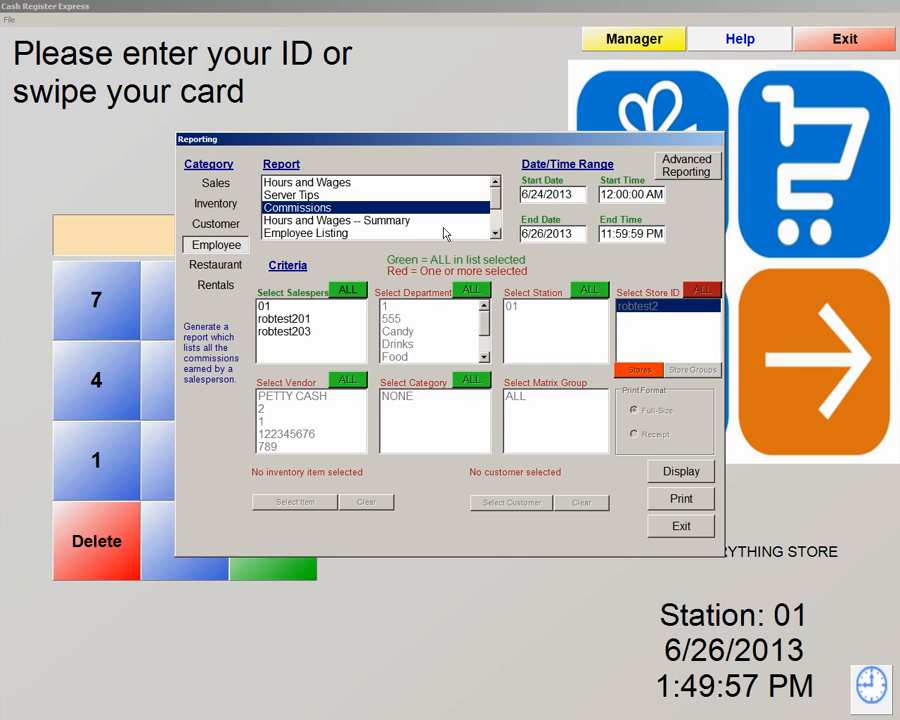
click(494, 234)
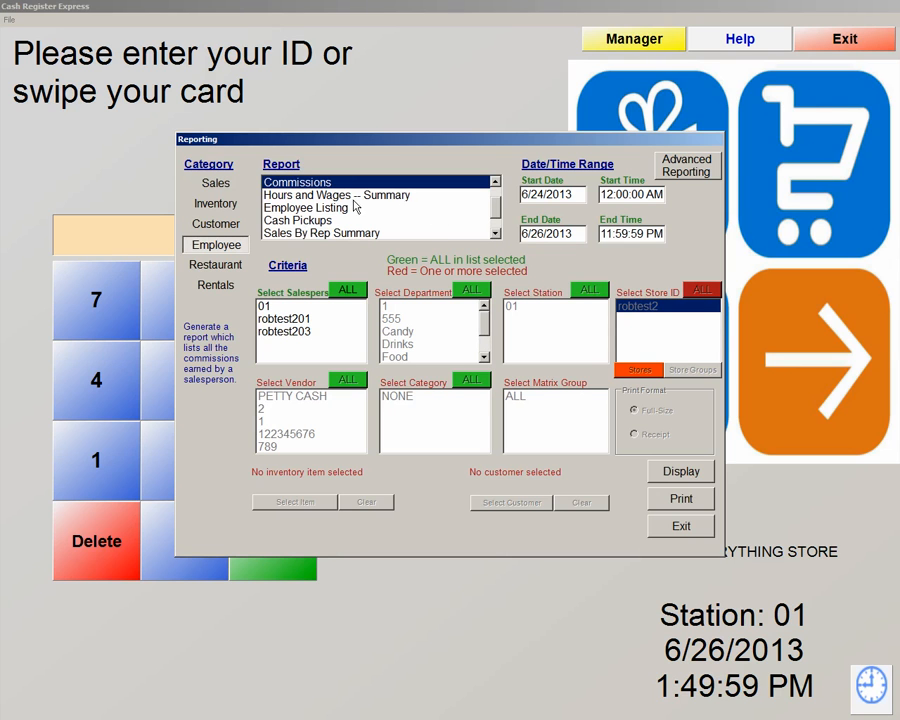
scroll(497, 207, up, 2)
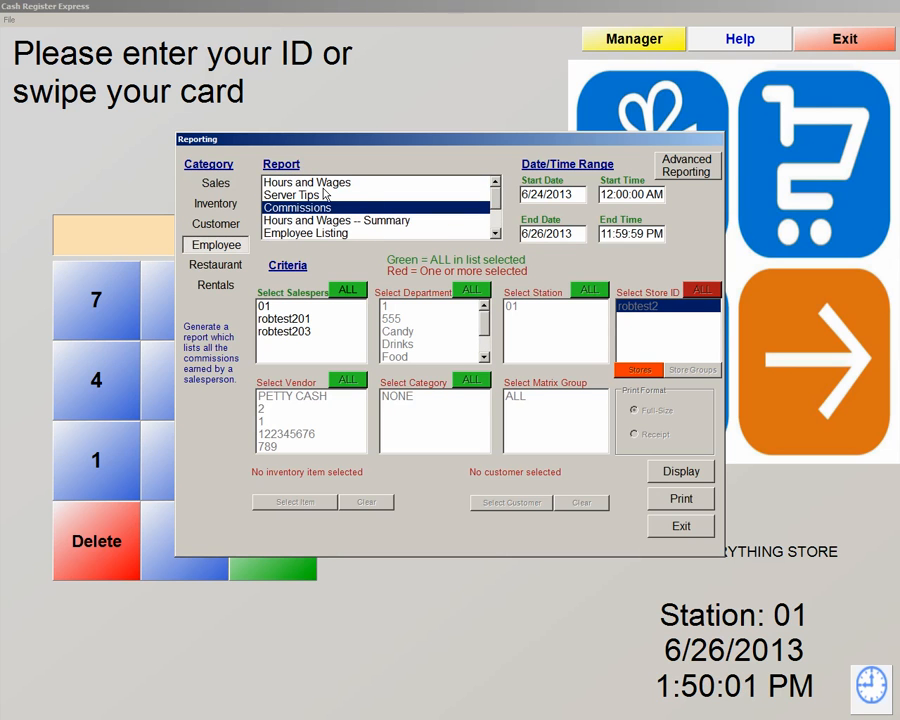
scroll(305, 213, down, 2)
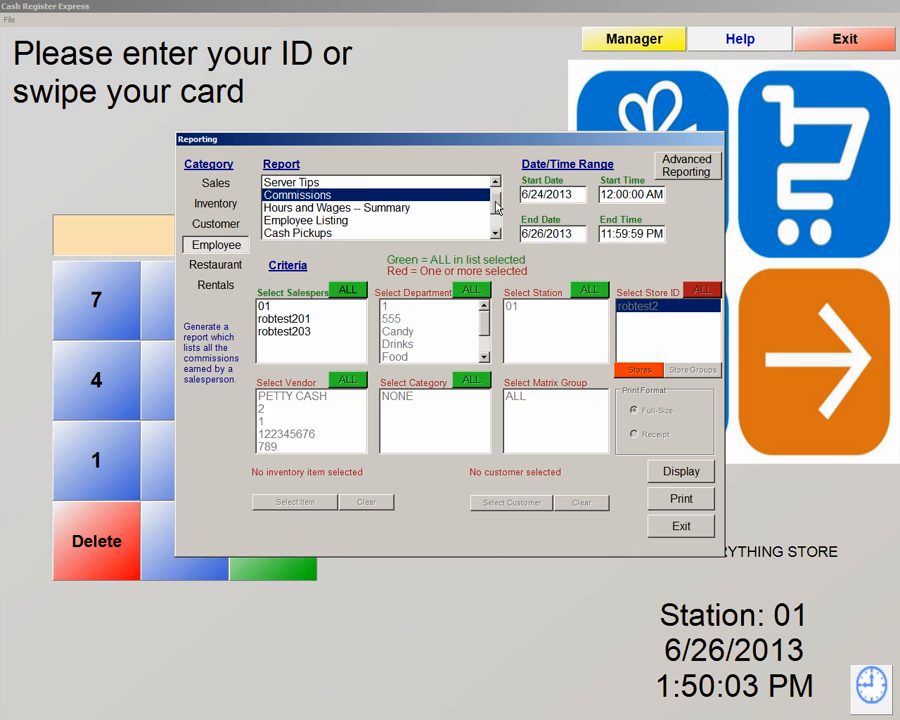
click(305, 209)
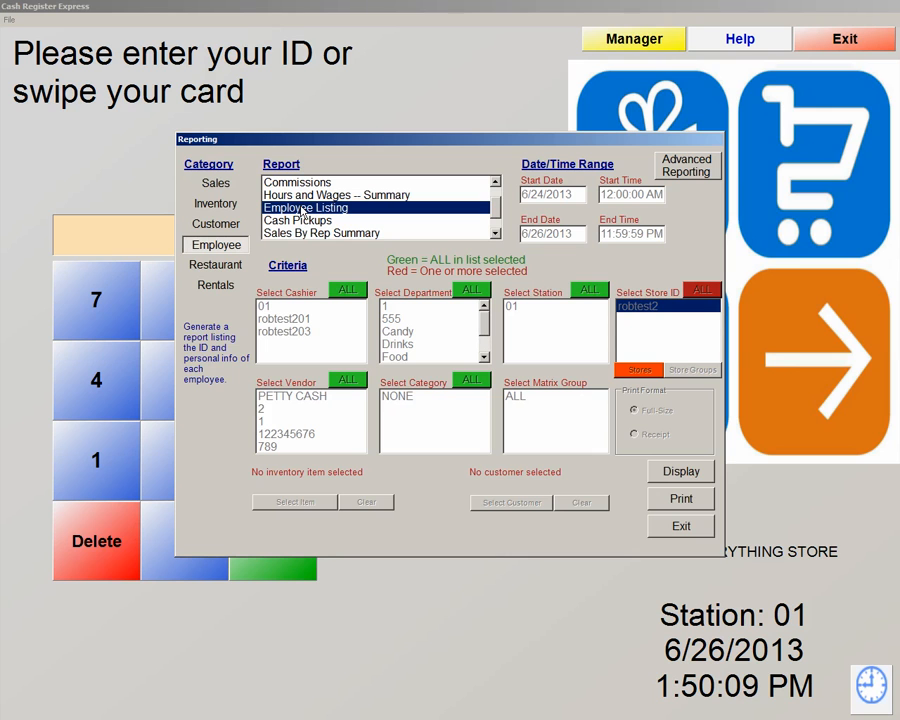
scroll(303, 211, down, 1)
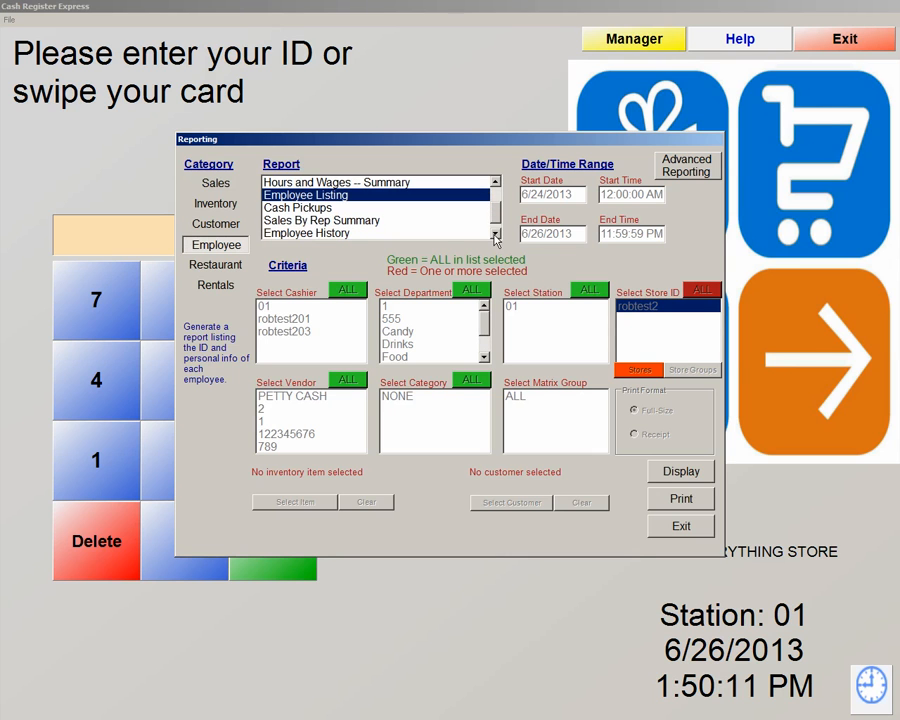
click(308, 208)
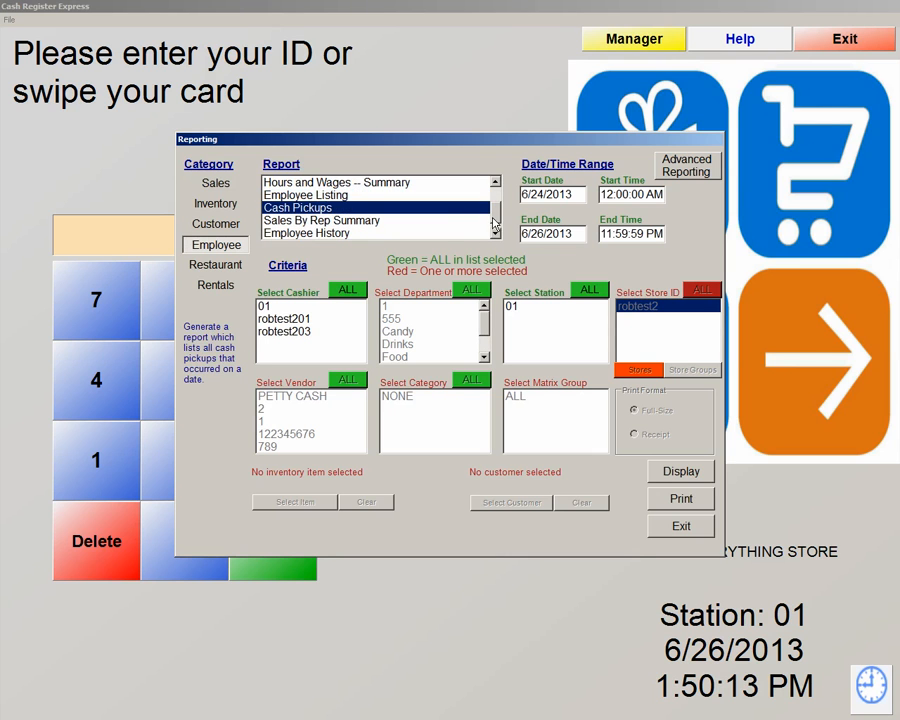
scroll(494, 212, down, 1)
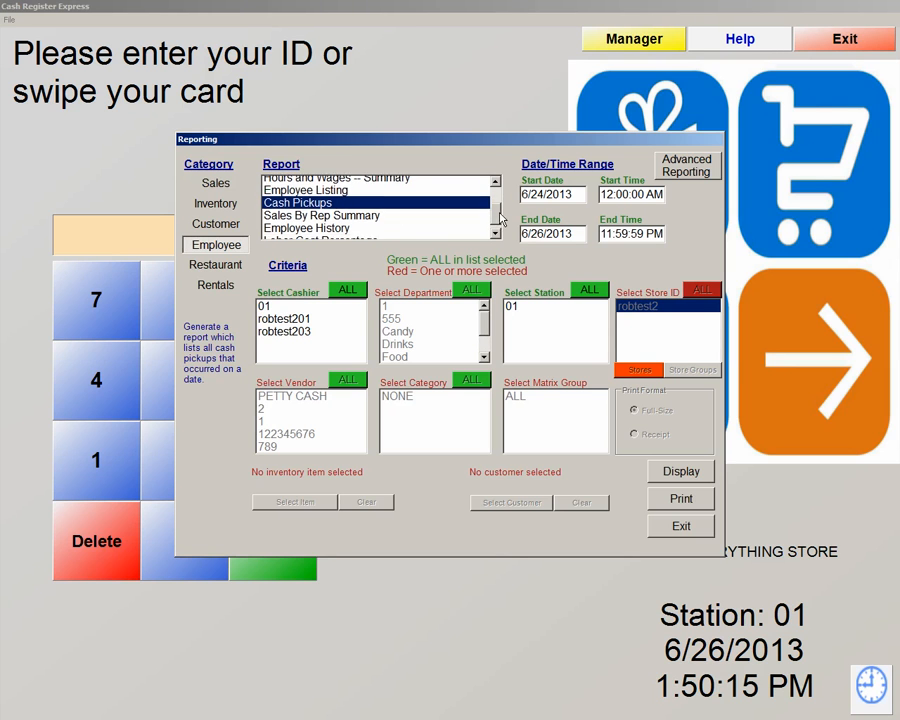
click(328, 210)
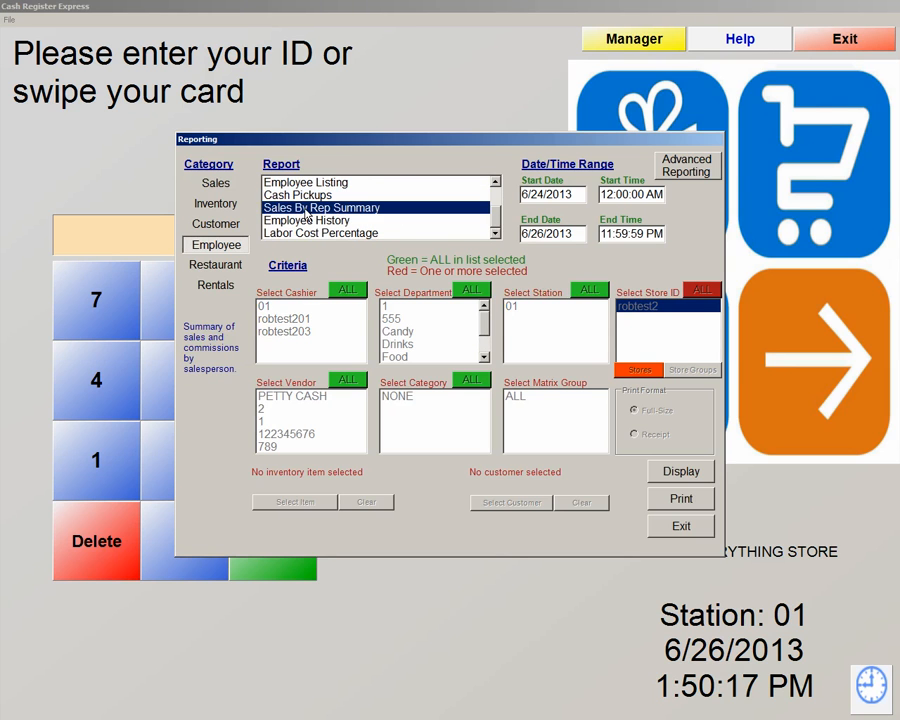
click(330, 221)
click(322, 233)
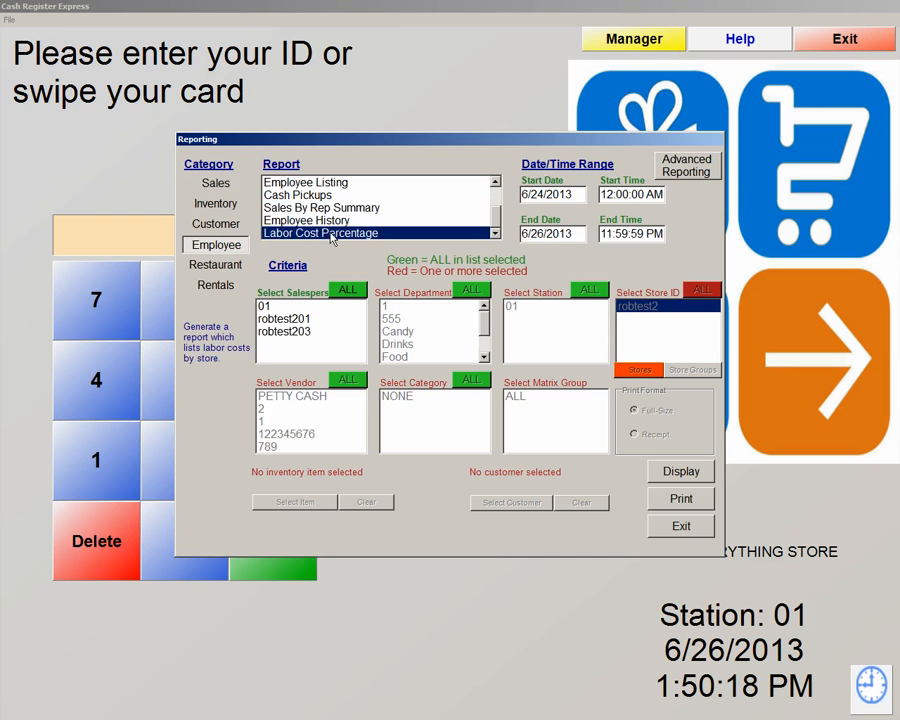
click(218, 185)
Scroll the Sales reports and compare Invoice Exceptions with Operational Exceptions, ending on Operational Exceptions.
scroll(490, 208, down, 5)
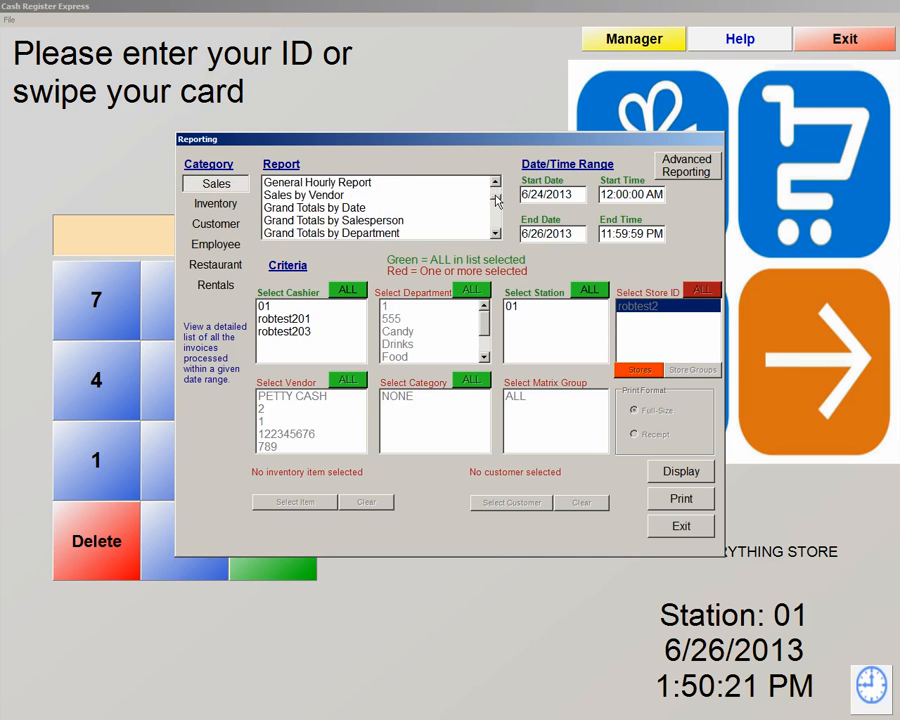
drag(498, 214, 500, 218)
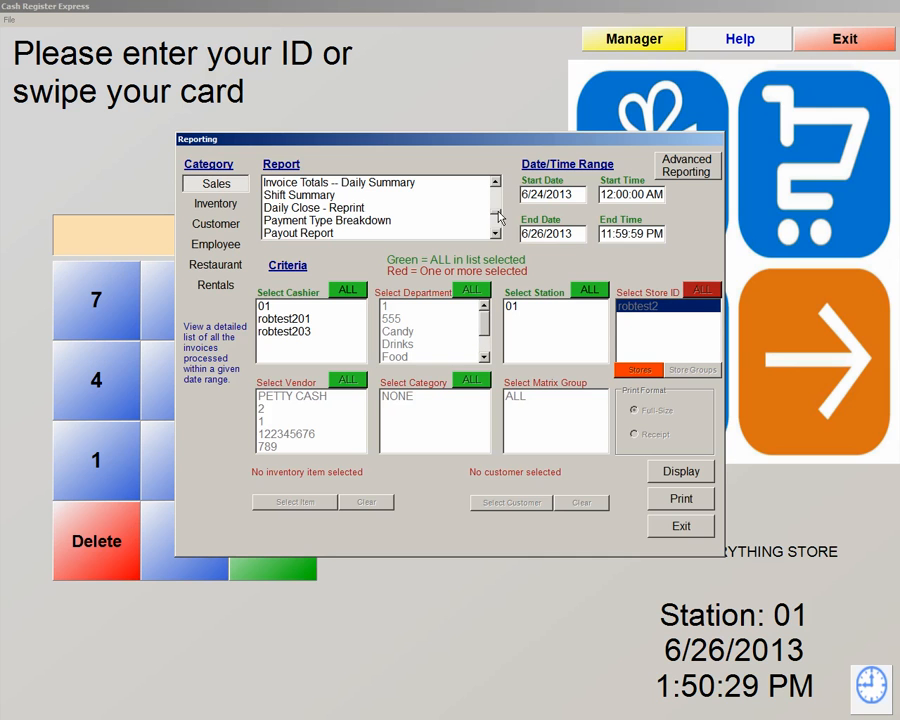
click(495, 233)
click(495, 233)
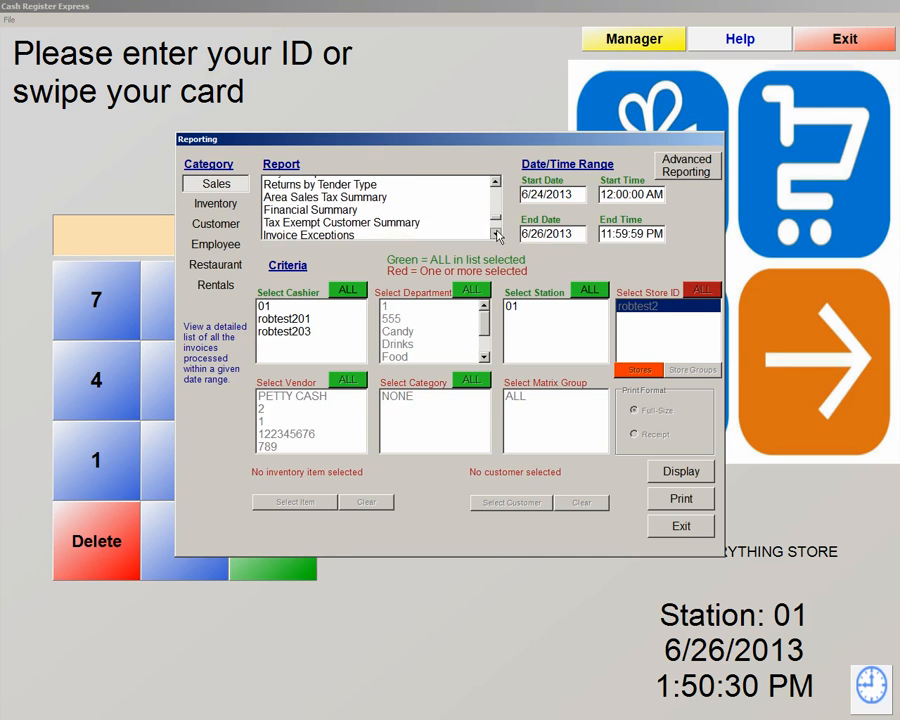
click(495, 233)
click(321, 219)
click(310, 208)
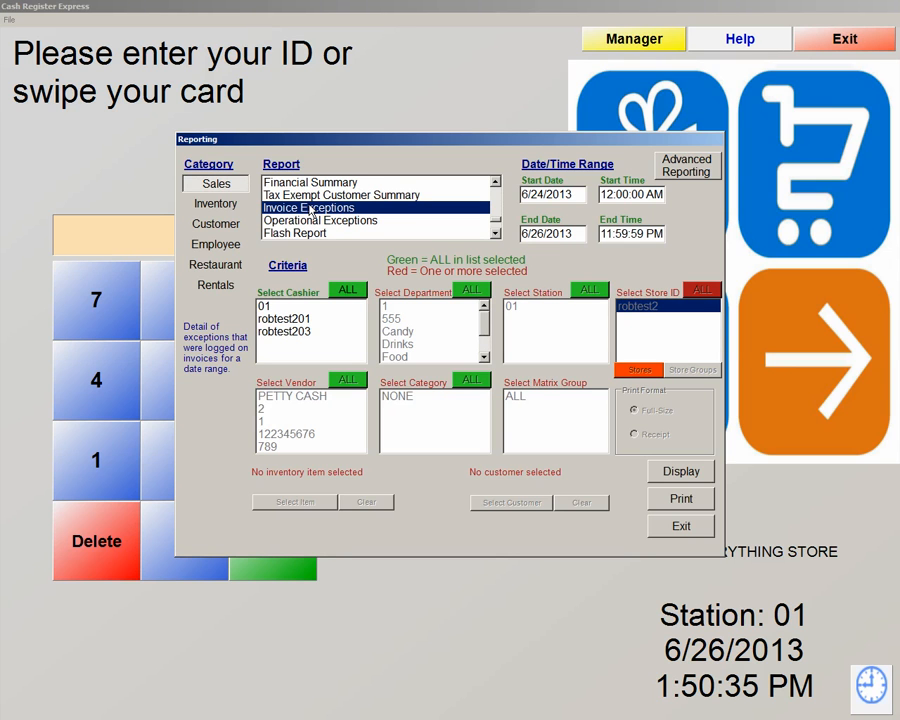
click(307, 221)
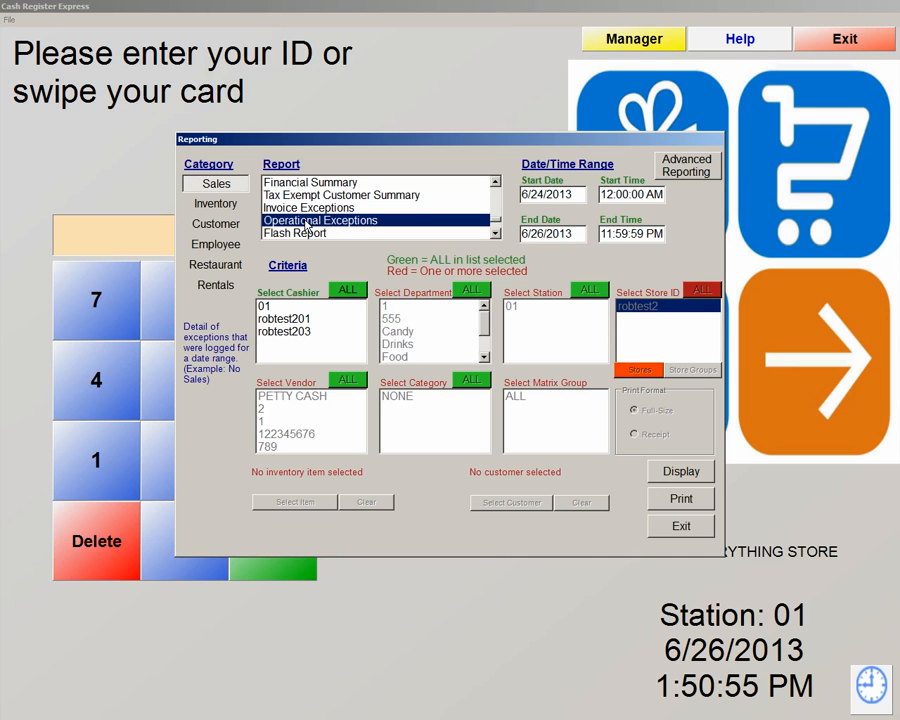
click(295, 209)
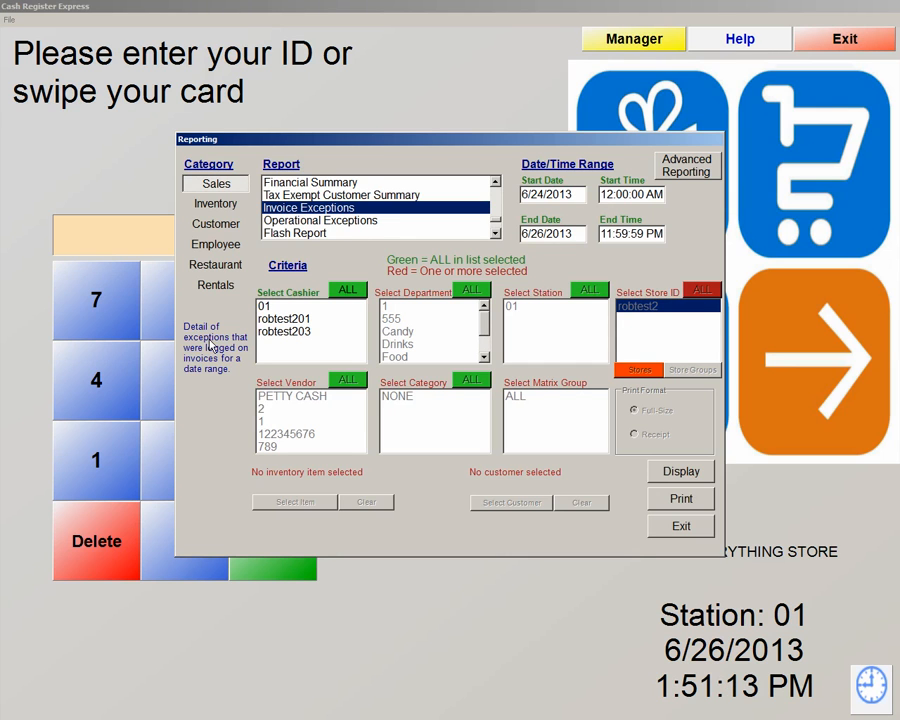
key(Down)
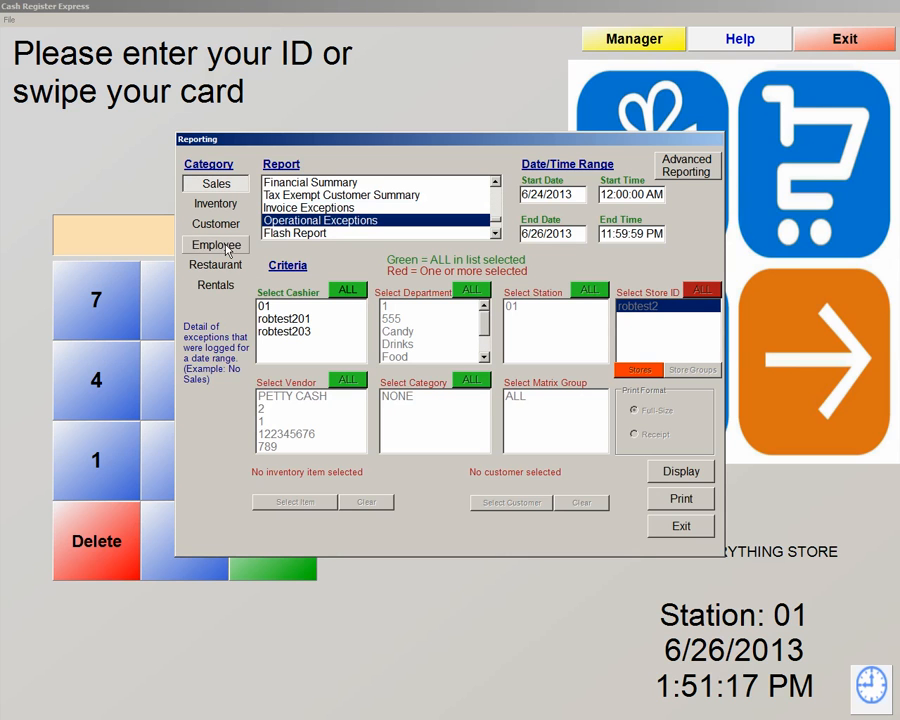
Under Employee reports, scroll down and select the Labor Cost Percentage report.
click(227, 249)
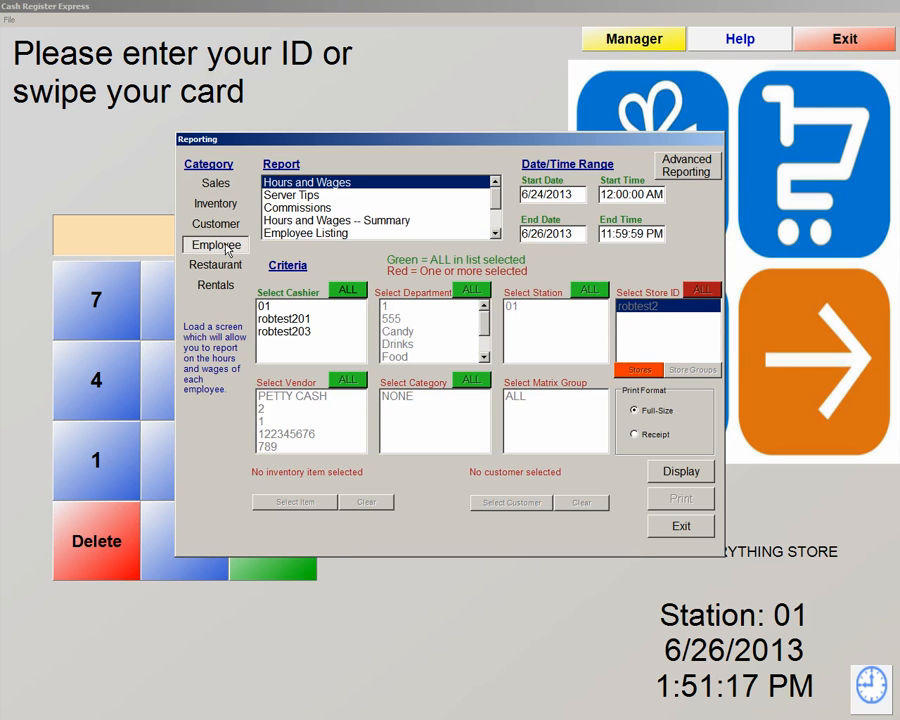
click(495, 235)
click(495, 235)
click(495, 235)
click(495, 235)
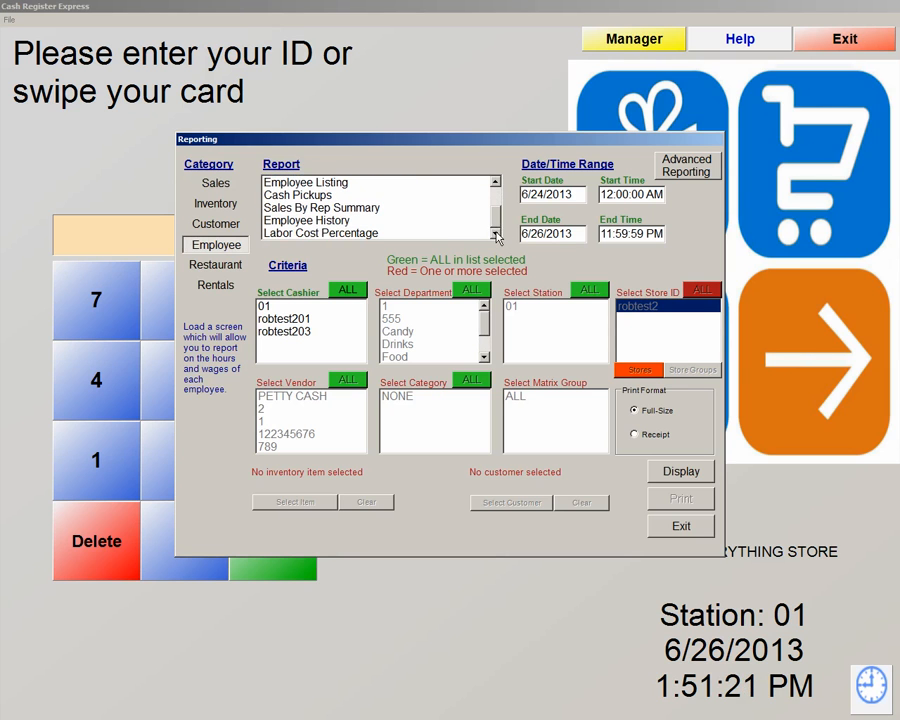
click(355, 233)
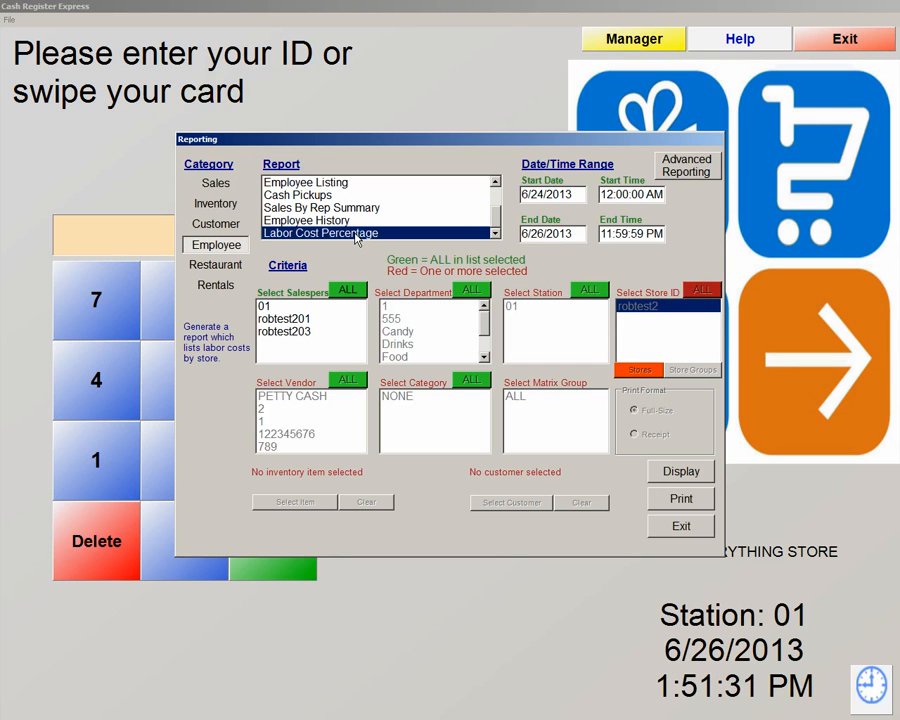
Exit the Reporting window and the manager menu to return to ID entry.
click(678, 527)
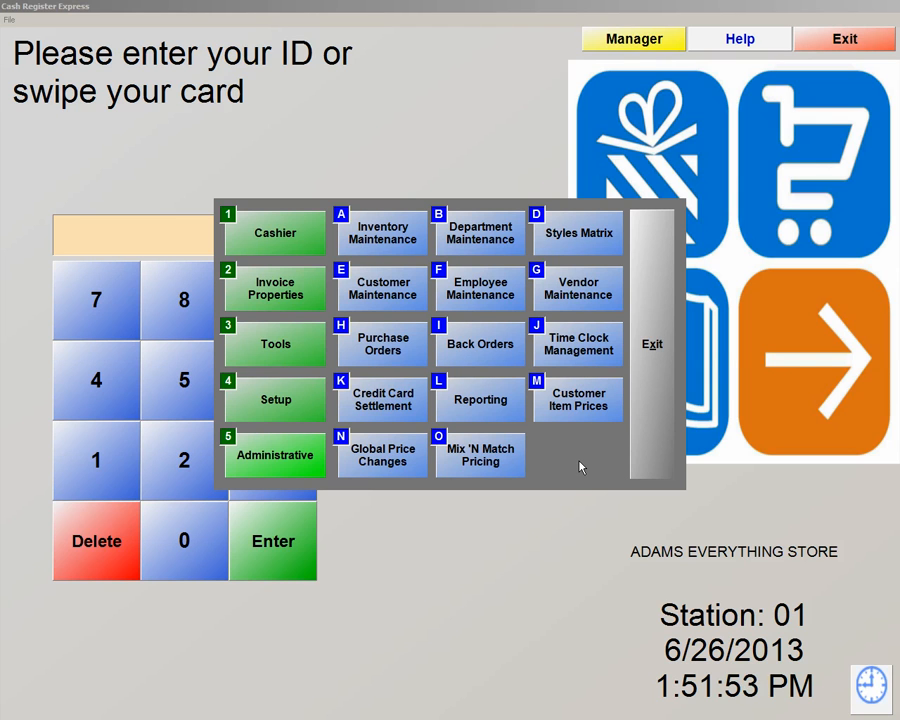
click(639, 421)
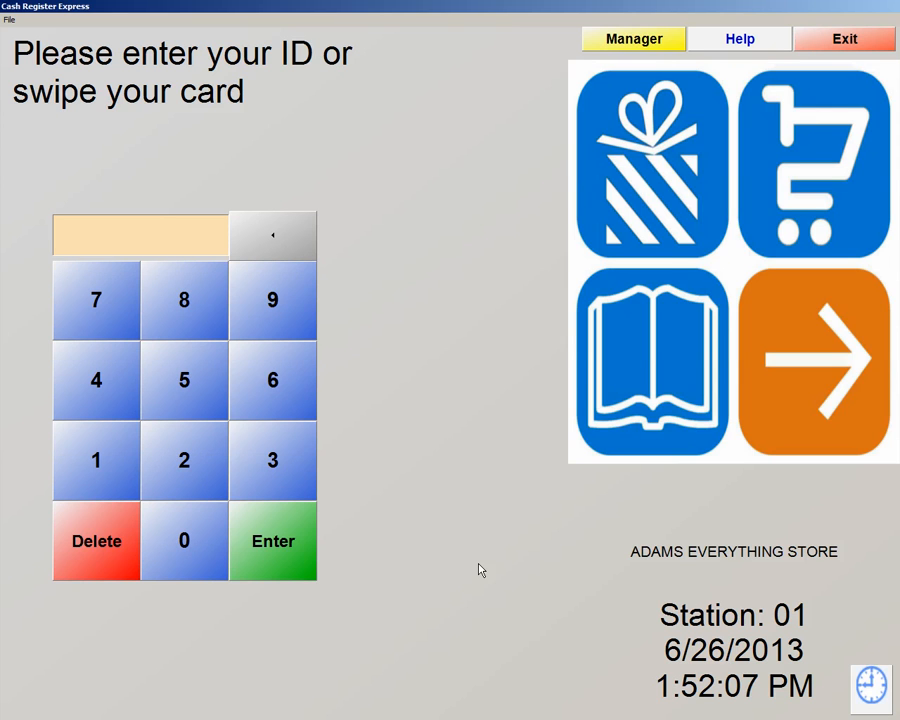
Launch Backup Database from File > Database Maintenance.
click(9, 20)
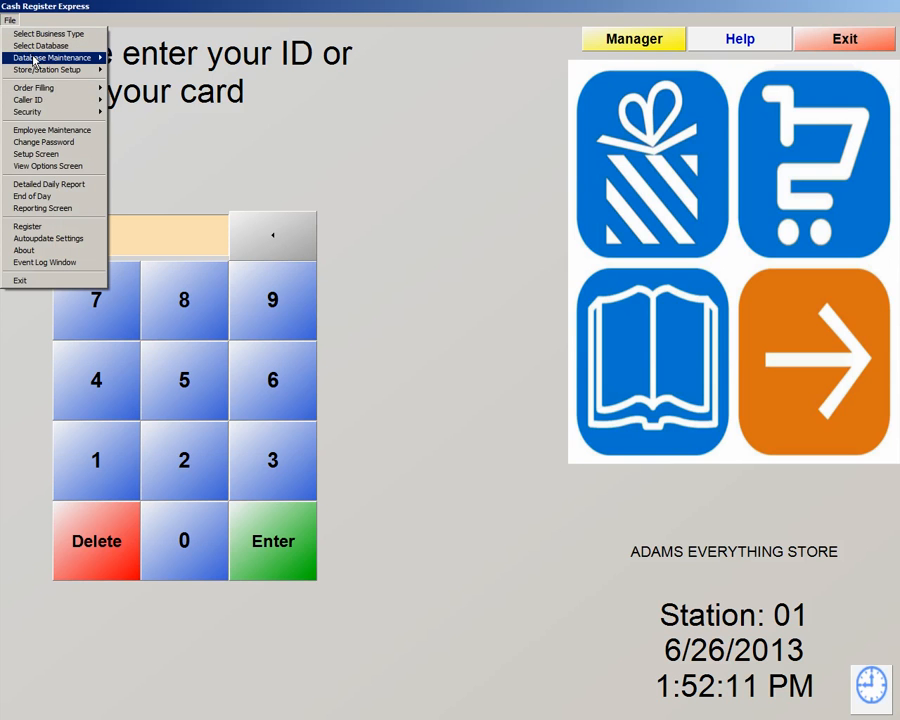
mouse_move(33, 60)
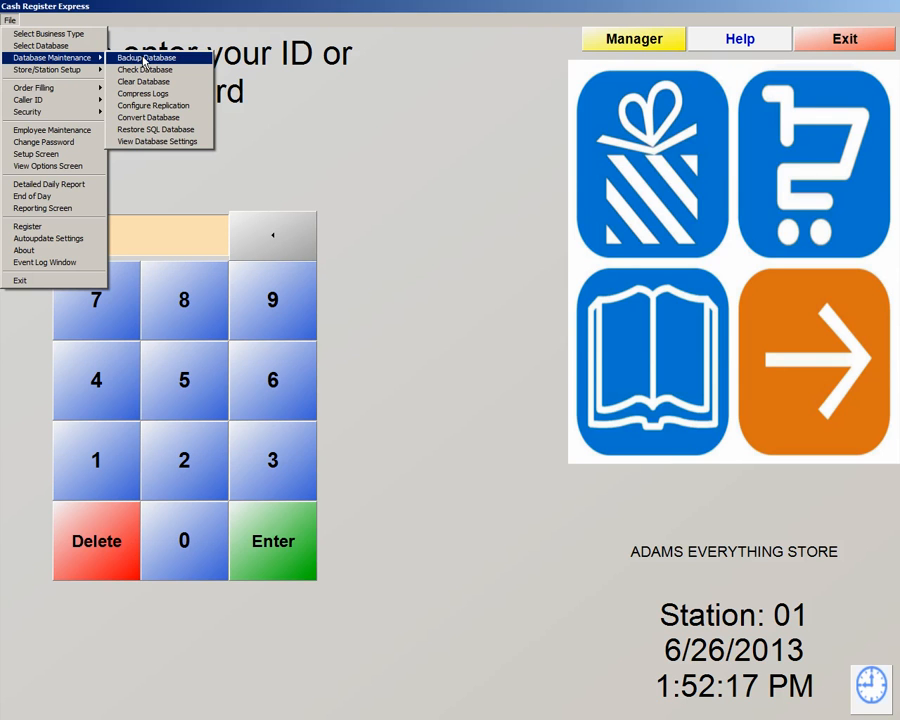
click(144, 58)
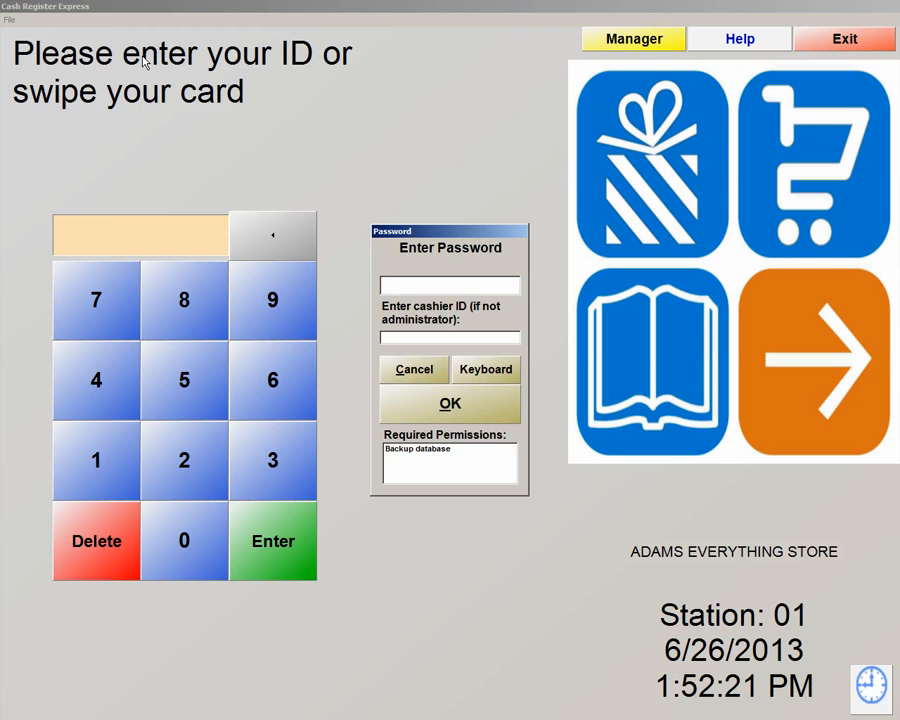
Authorize the backup with the admin password and cashier ID, confirming card transactions are settled.
text(*******)
click(419, 388)
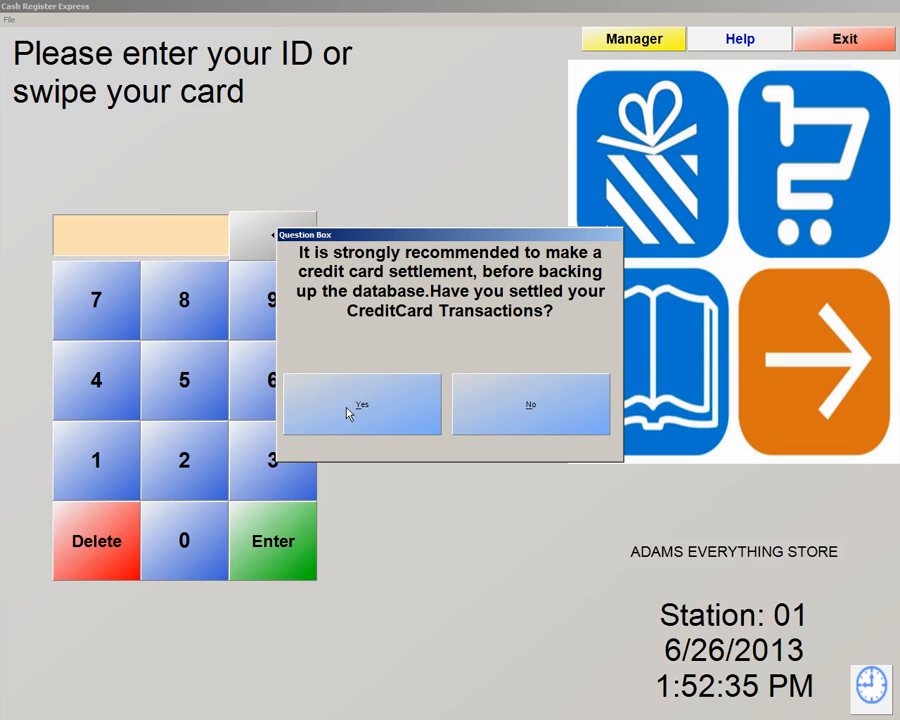
click(377, 416)
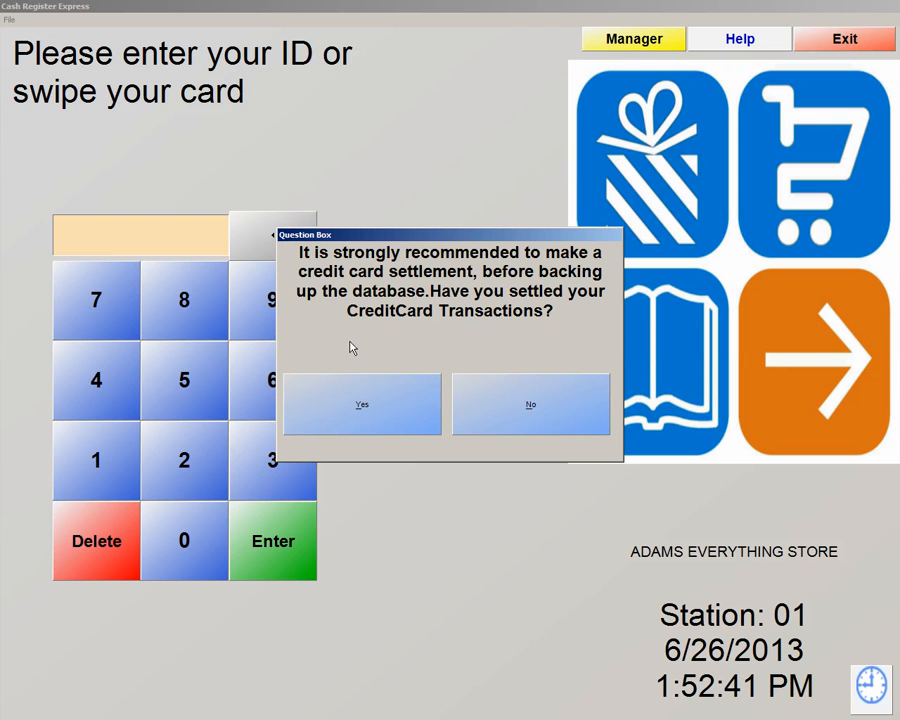
click(372, 414)
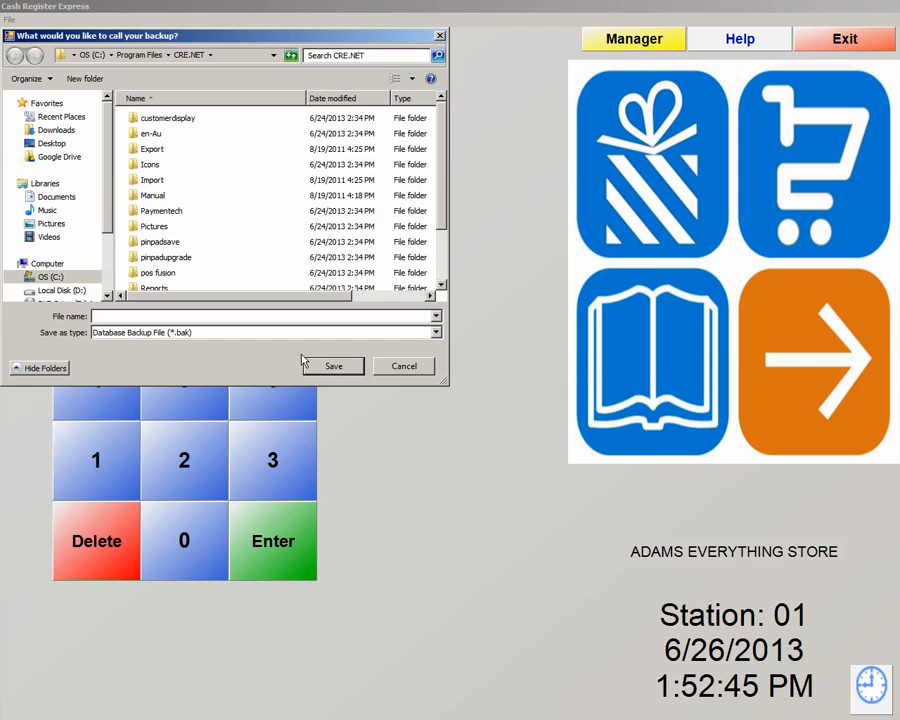
click(55, 144)
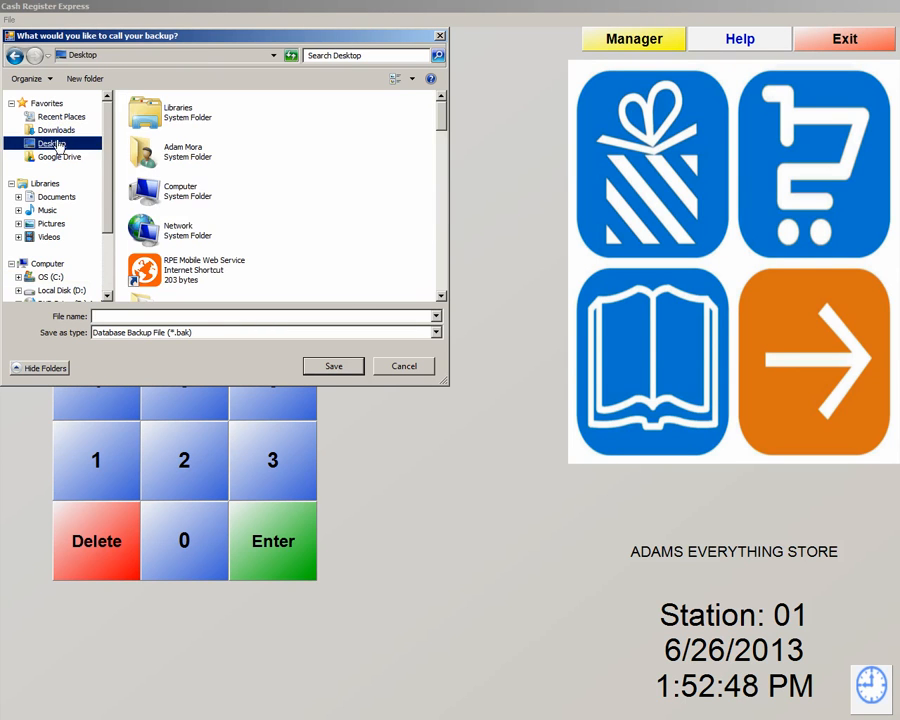
click(108, 316)
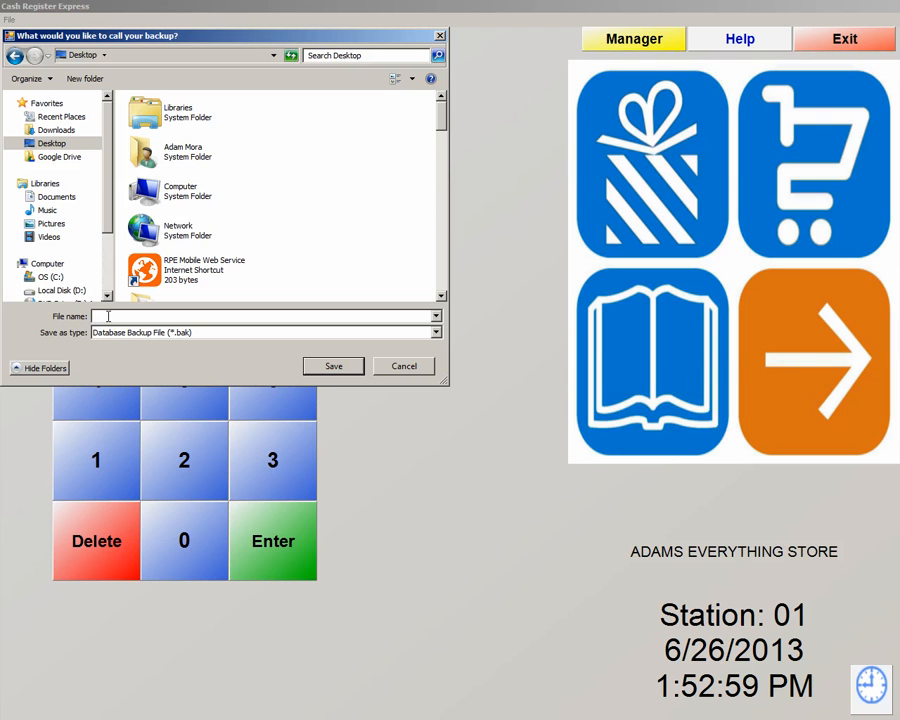
text(62)
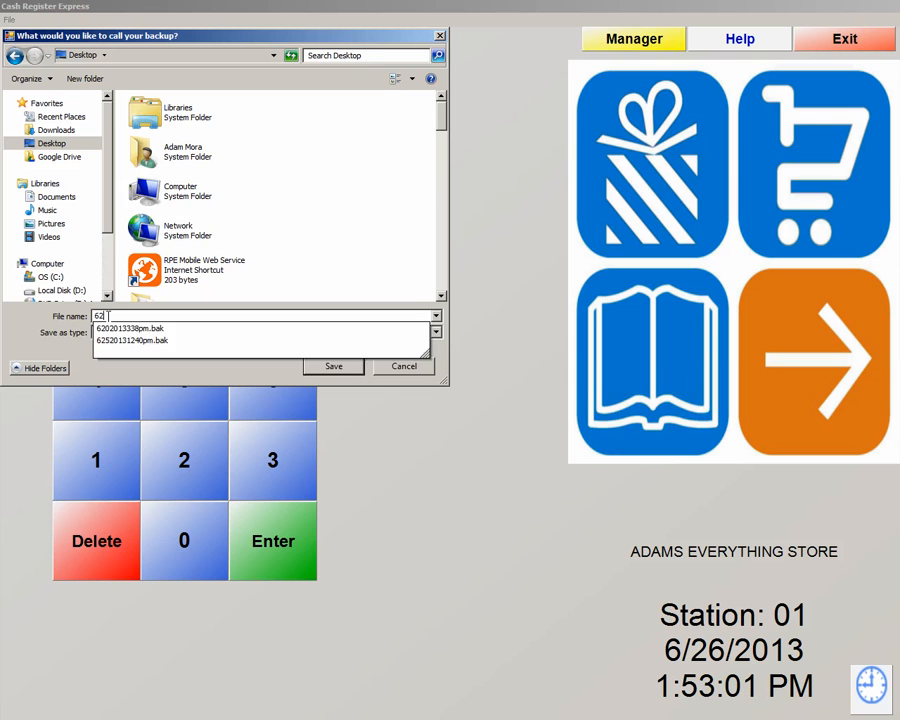
text(620)
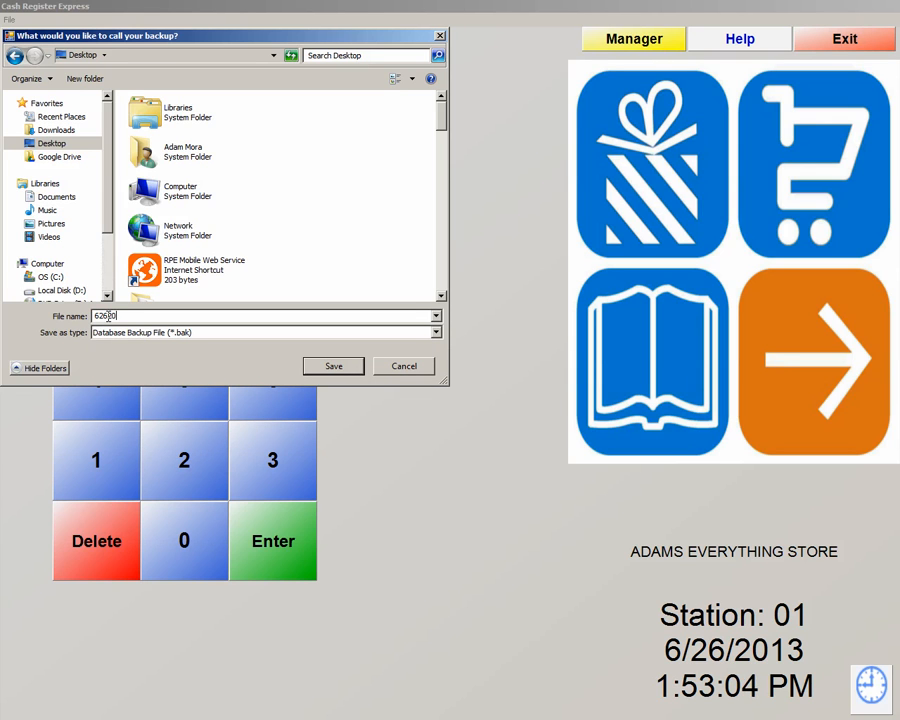
text(13)
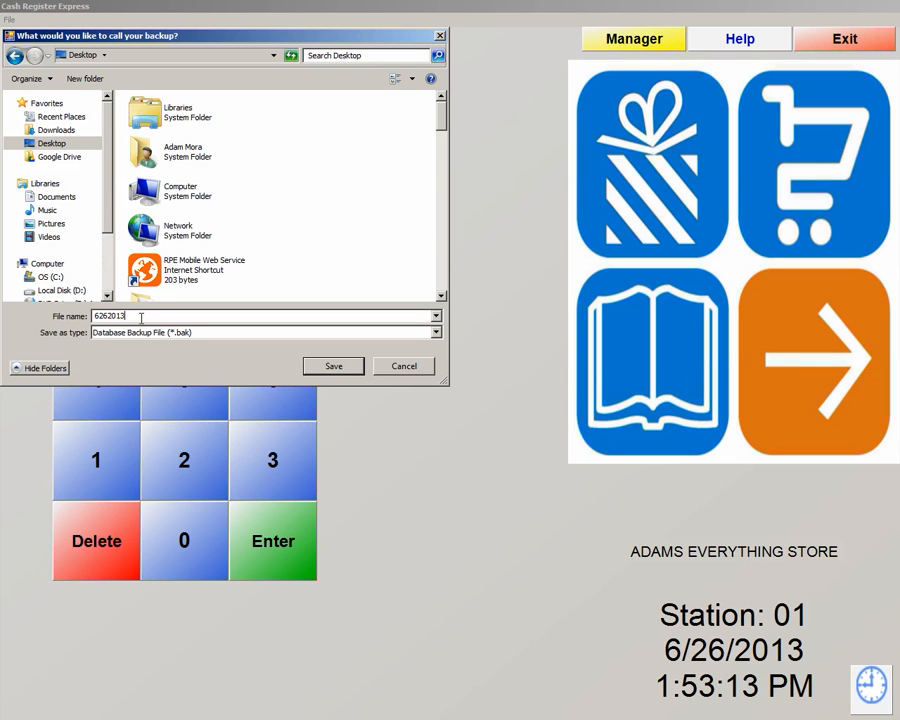
text(153pm)
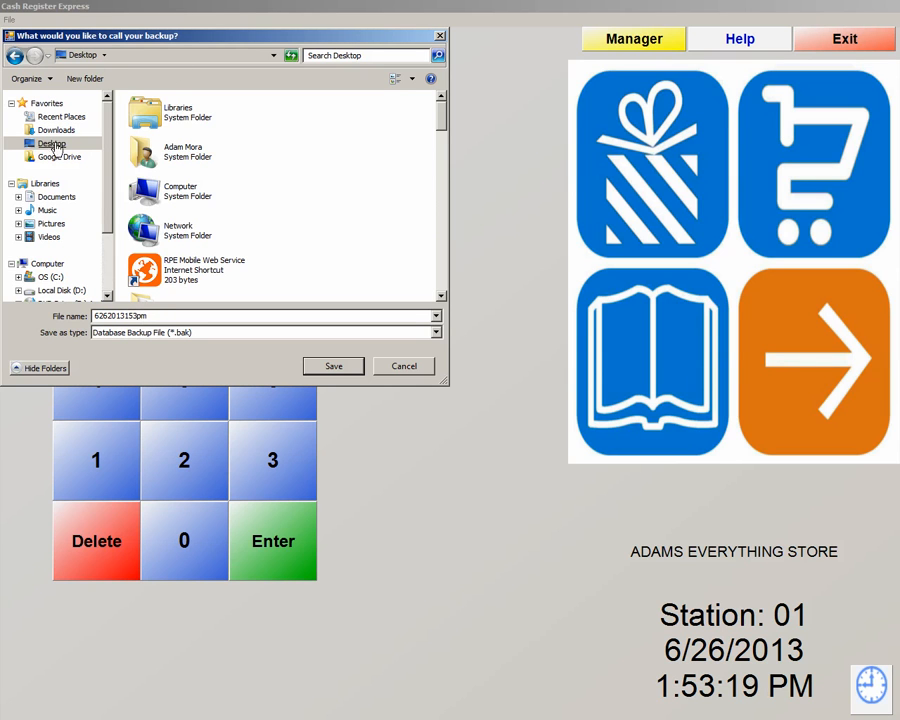
click(335, 368)
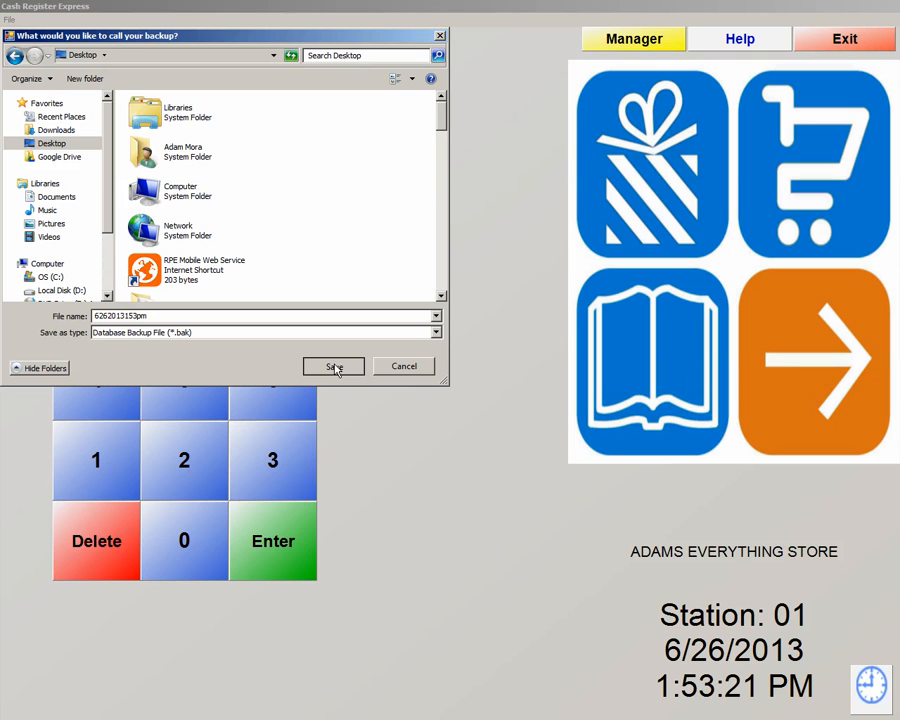